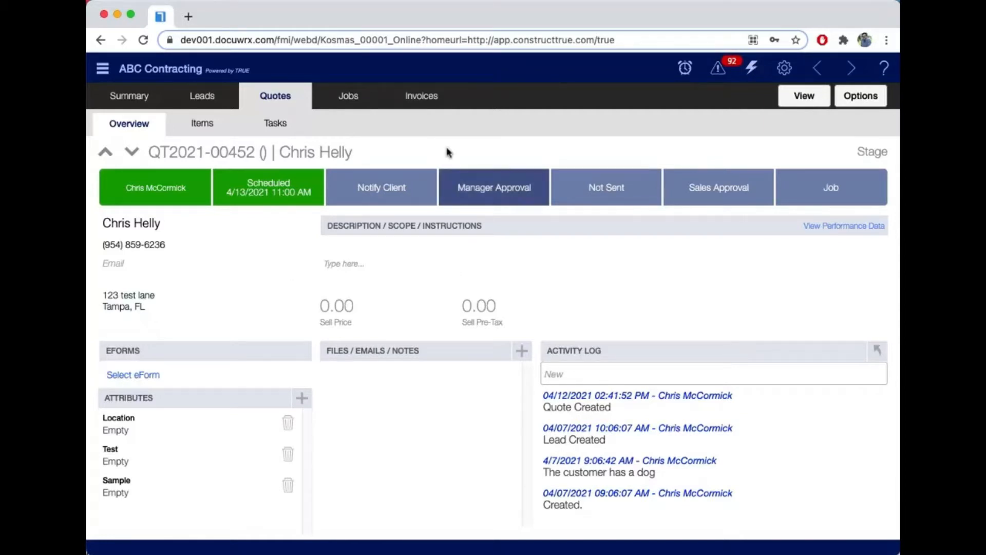
Step: Open the calendar, edit the appointment for Tuesday, April 13 at 11:00 AM, and go to its linked quote
left_click(749, 69)
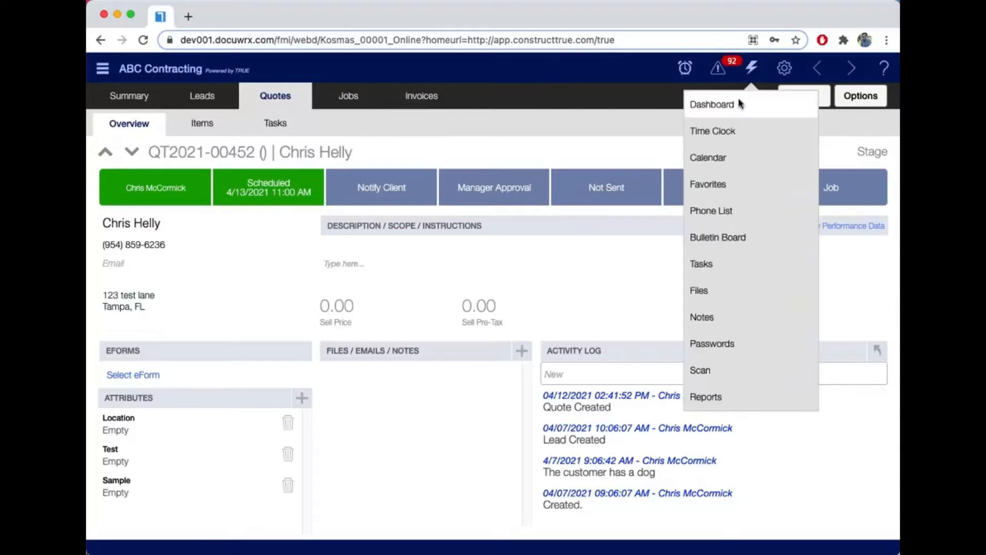
left_click(729, 157)
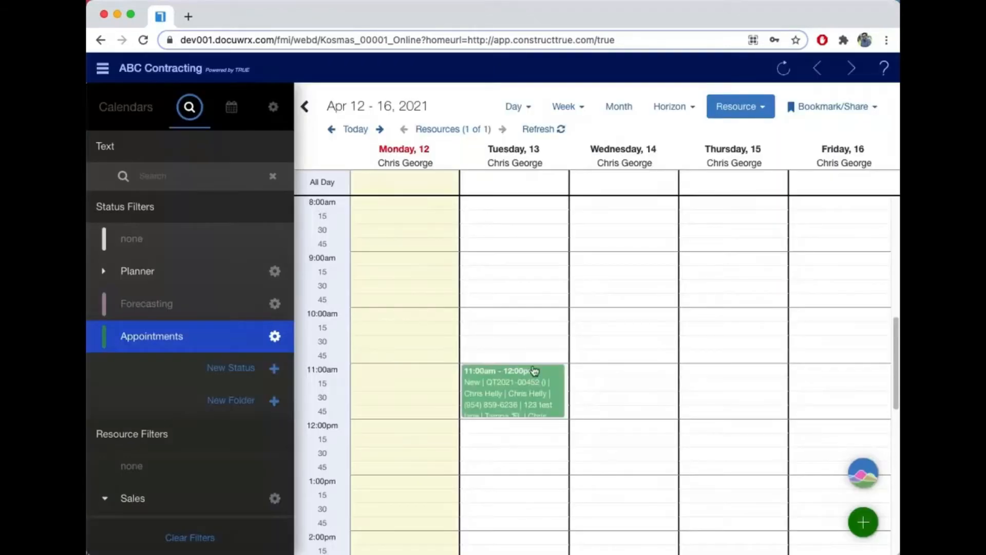
left_click(515, 393)
left_click(725, 522)
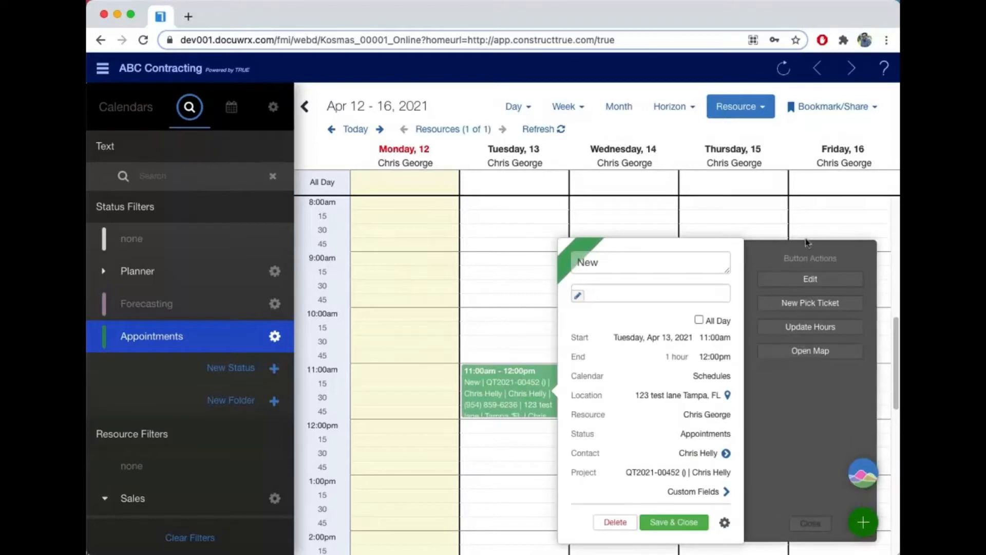
left_click(812, 283)
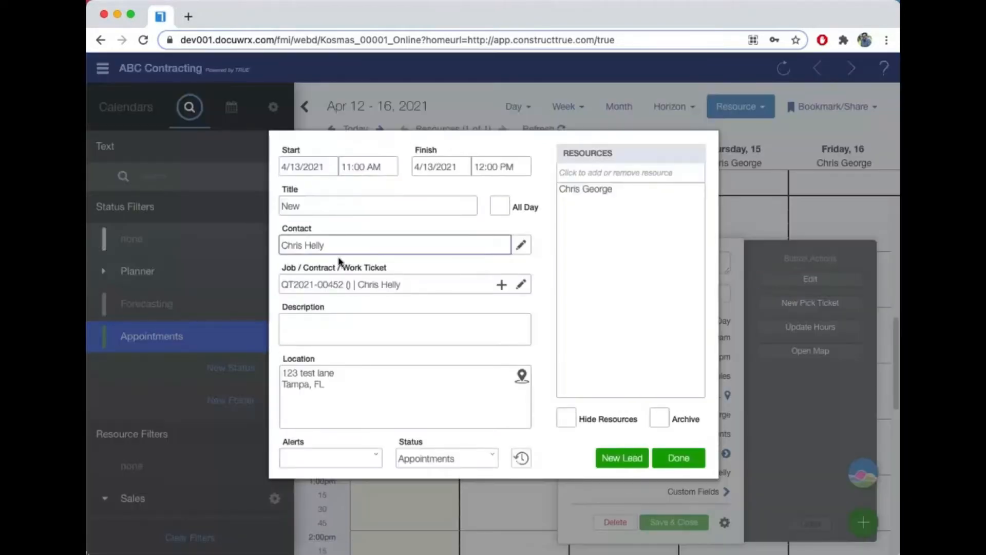
left_click(328, 285)
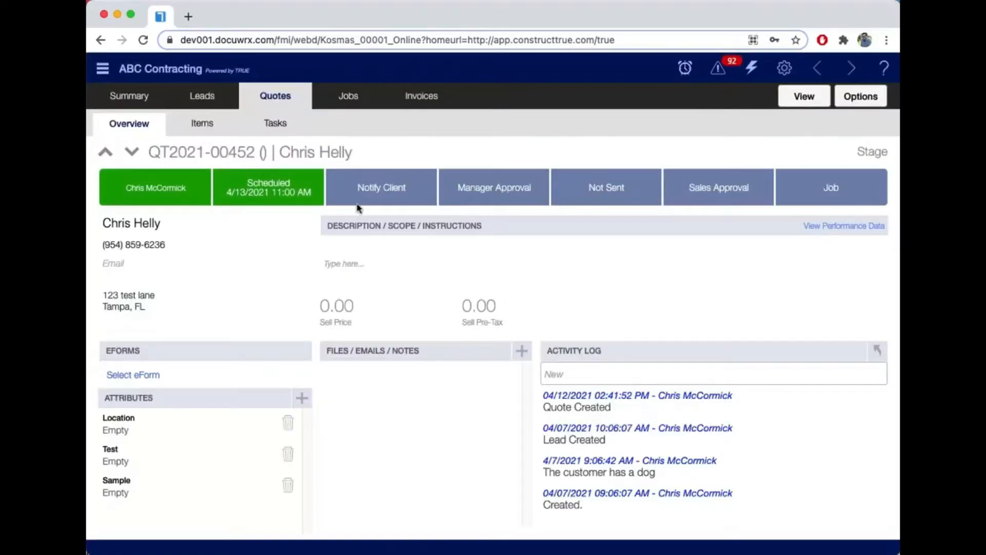
Step: Launch the optional Fence app from the quote and start a new drawing
left_click(855, 103)
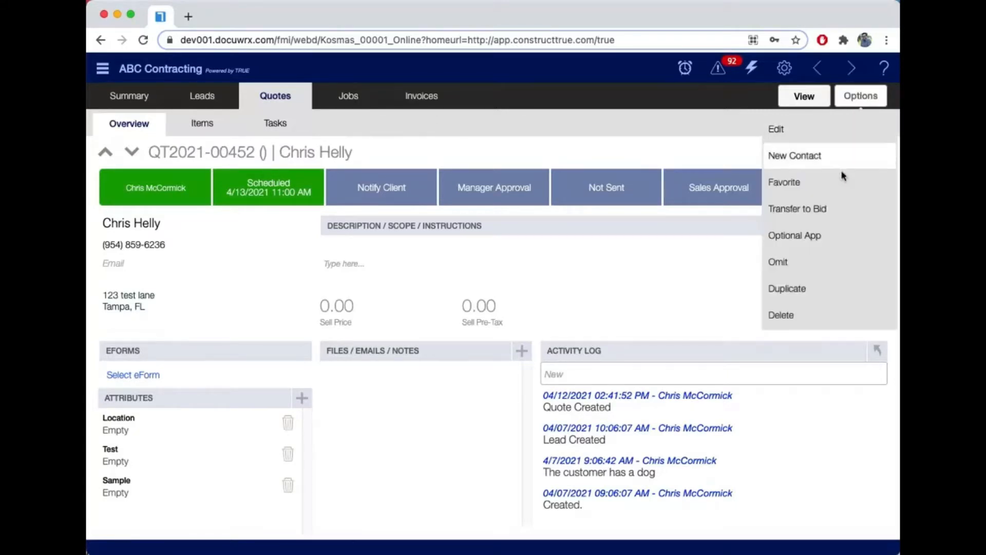
left_click(805, 237)
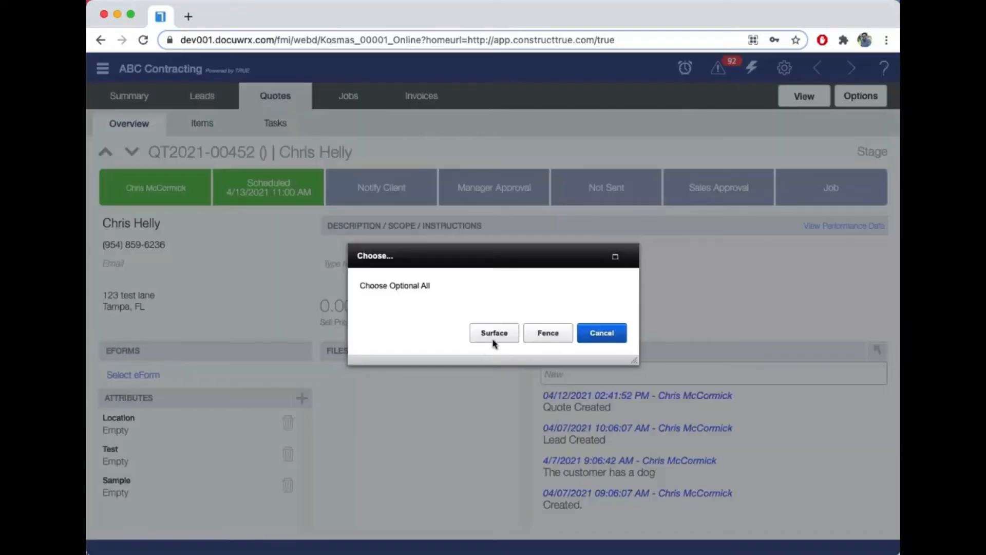
left_click(561, 334)
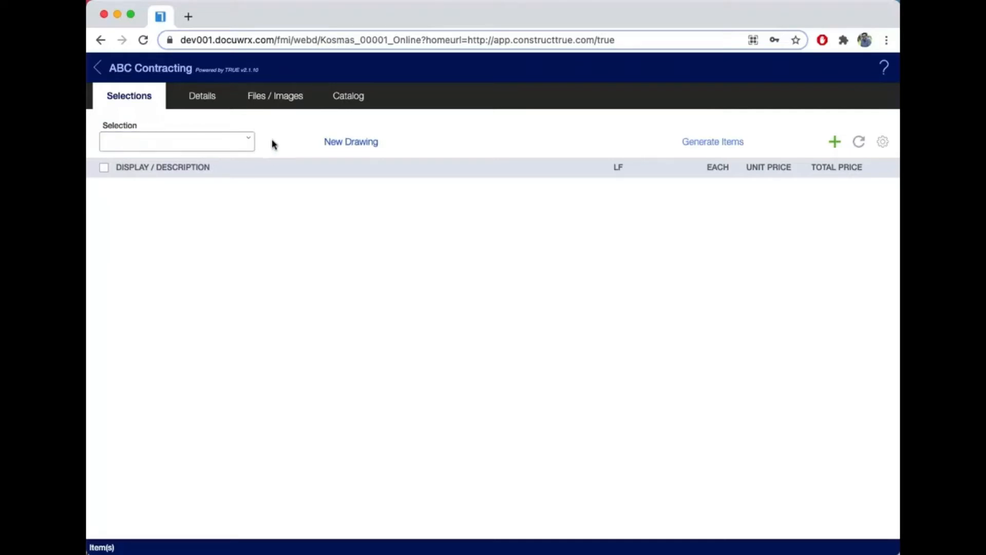
left_click(354, 144)
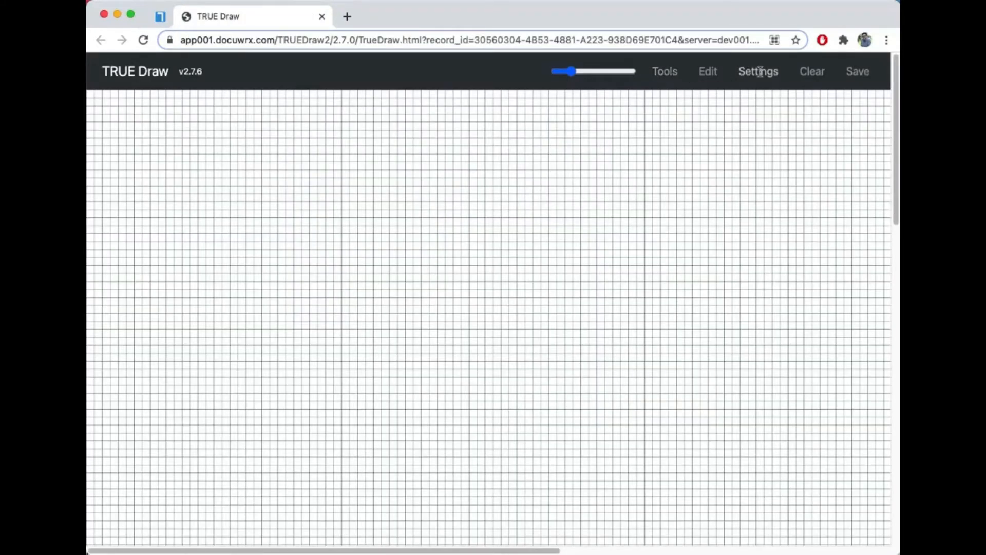
Step: Review the drawing's font size, scale, grid size and snap settings, and look over the blank grid
left_click(759, 72)
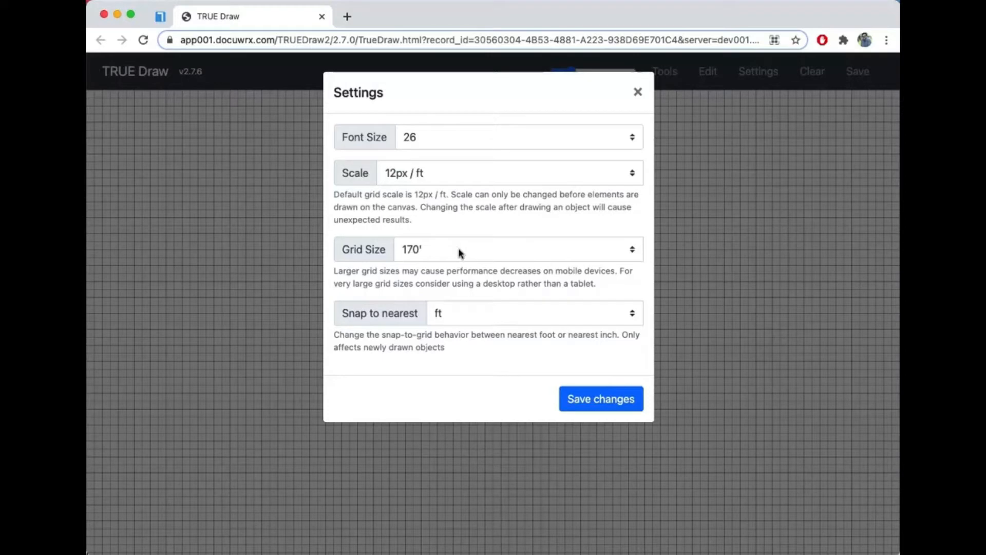
left_click(638, 92)
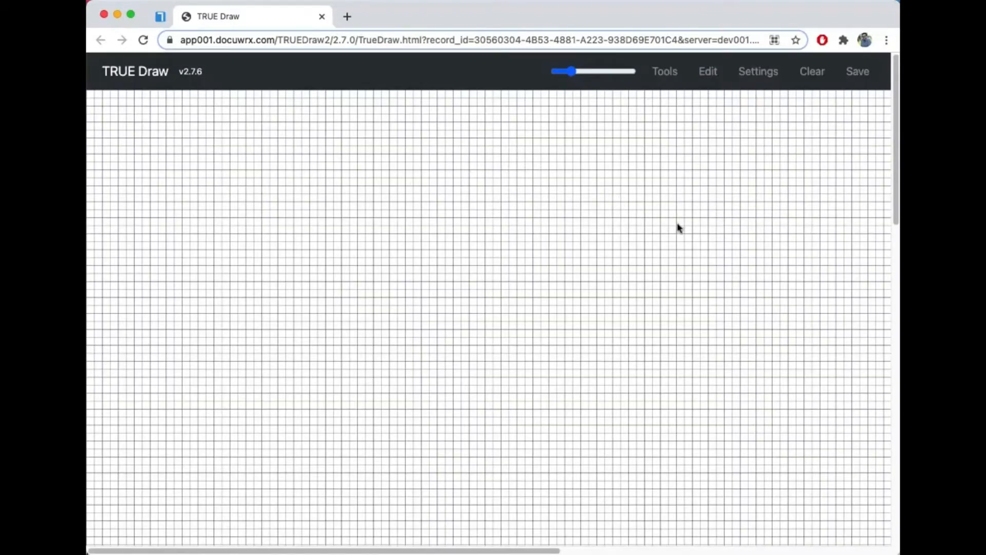
scroll(676, 306, "down", 1)
scroll(677, 313, "down", 3)
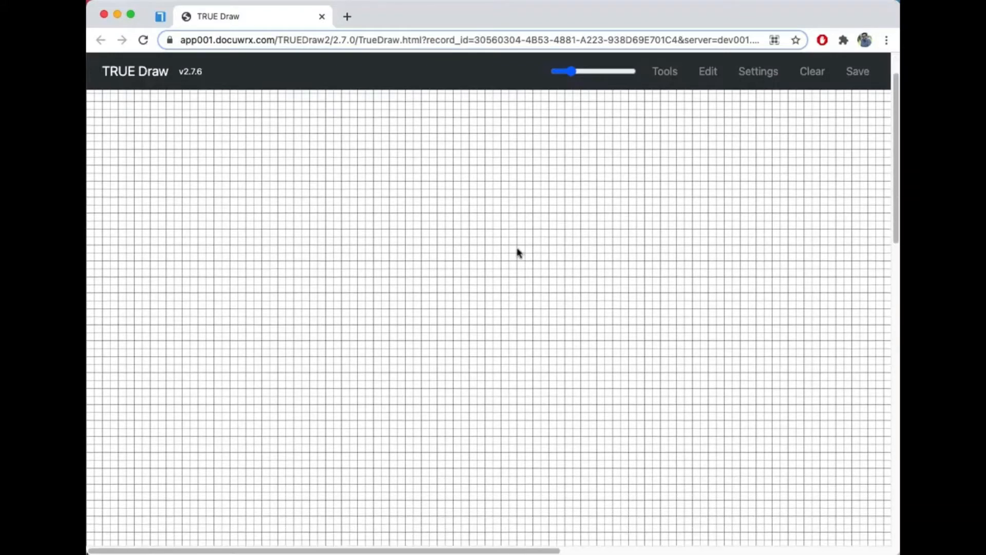
scroll(386, 230, "up", 3)
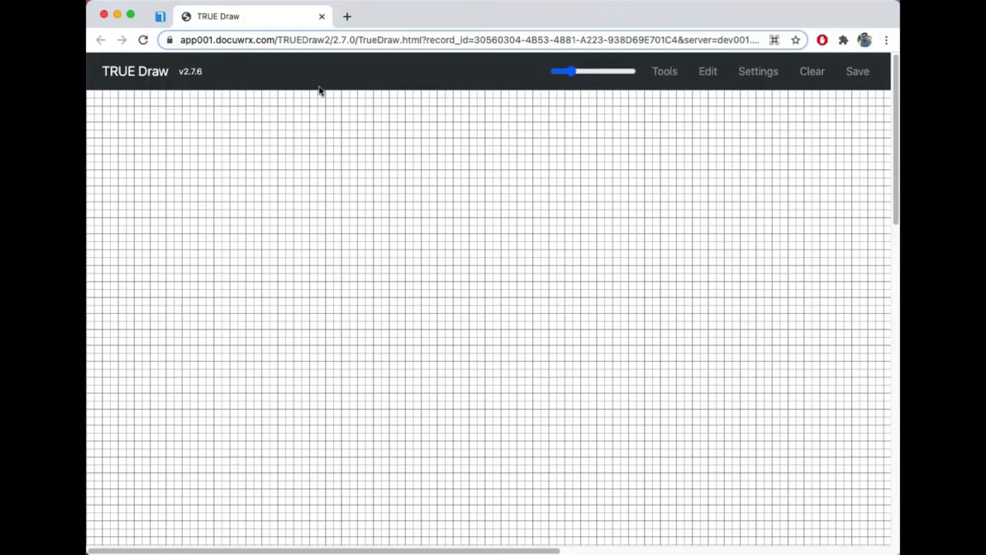
Step: Draw the new fence with a 58 ft rear run, a 28 ft right side and a 26 ft left side
left_click(664, 75)
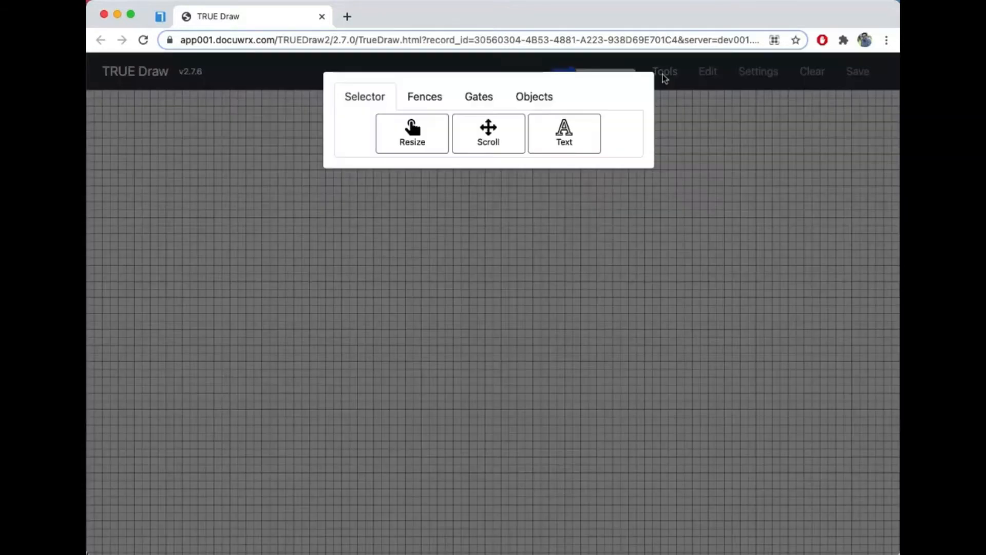
left_click(434, 100)
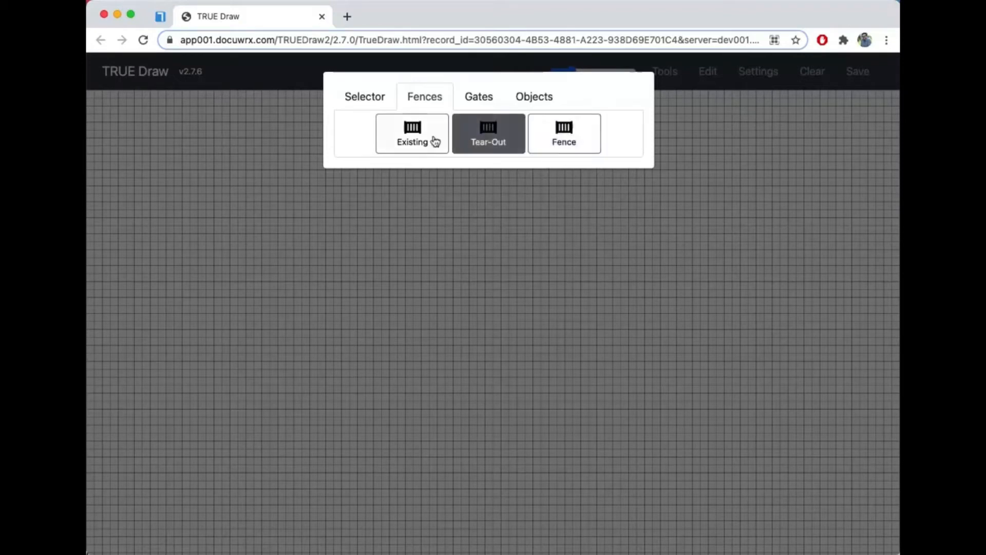
left_click(573, 145)
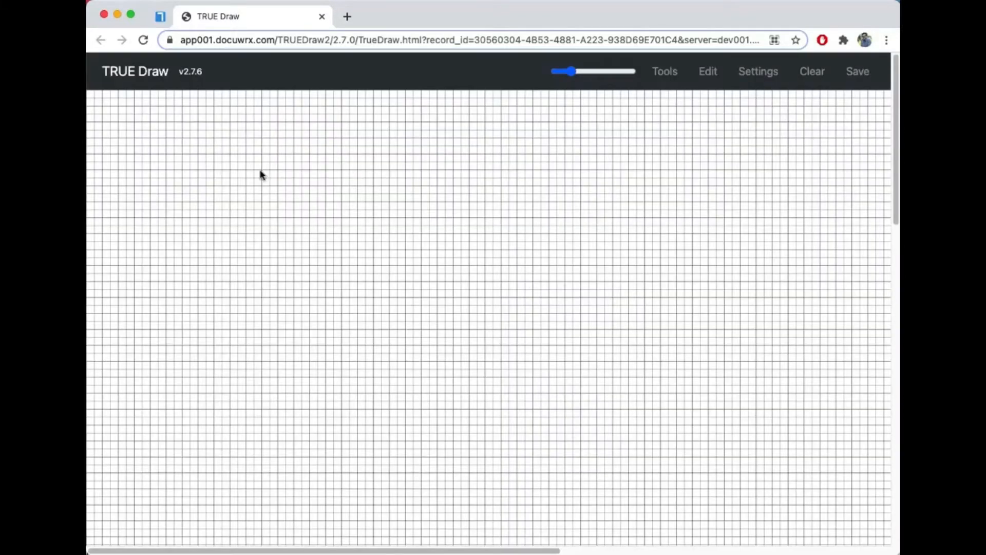
mouse_move(260, 171)
left_mouse_down()
mouse_move(515, 190)
mouse_move(724, 171)
mouse_move(724, 392)
left_mouse_up()
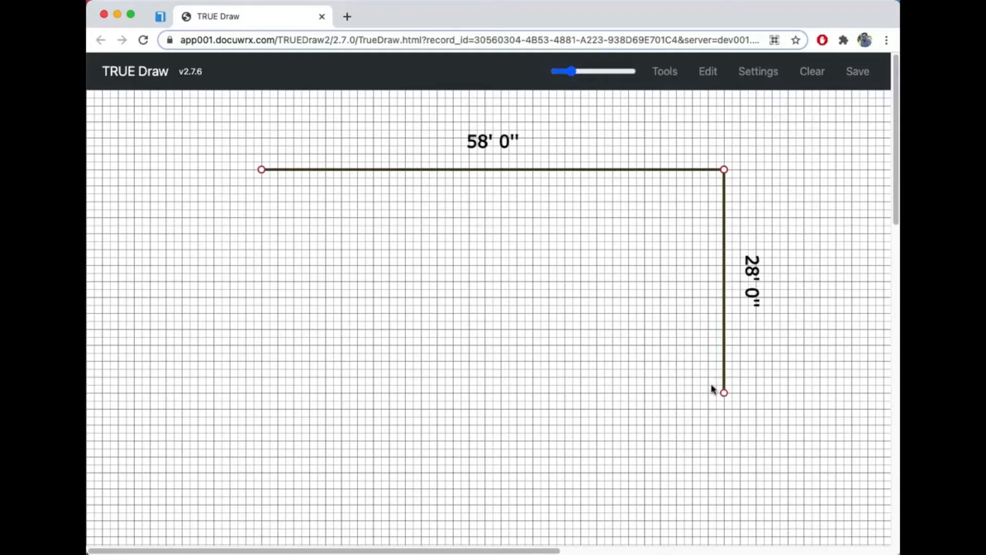
left_click_drag(262, 173, 262, 377)
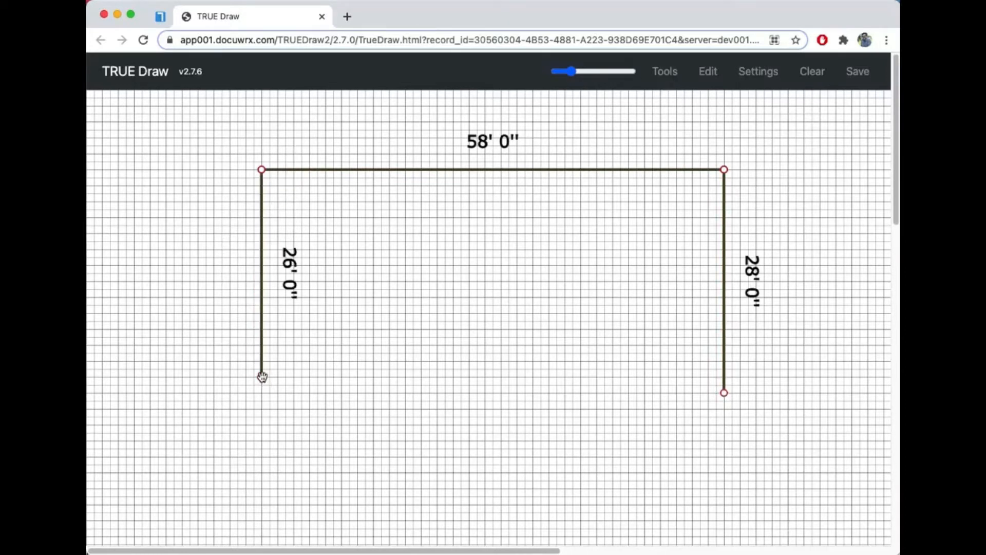
Step: Add existing fence sections running inward from the side fences' lower ends, 12 ft on the left and 15 ft on the right
left_click(667, 71)
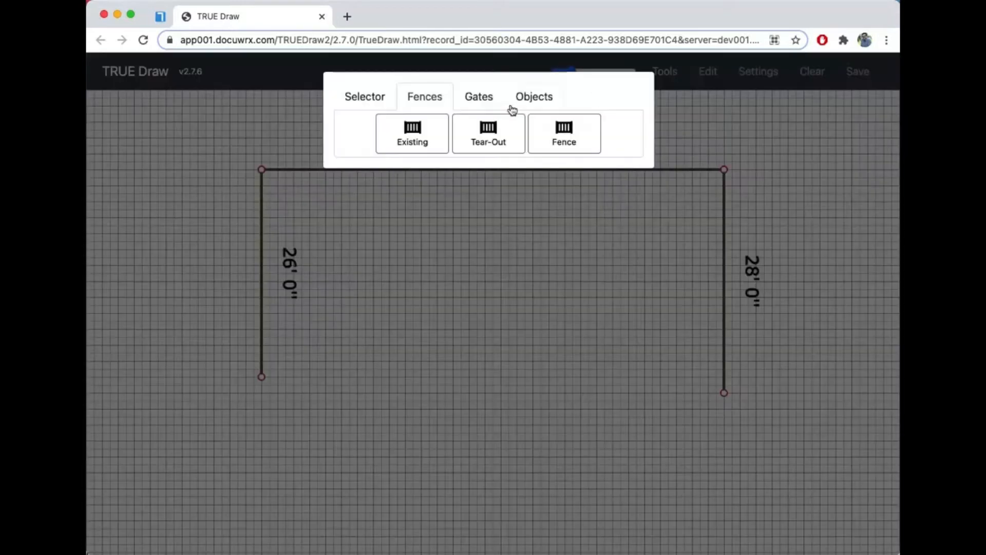
left_click(429, 141)
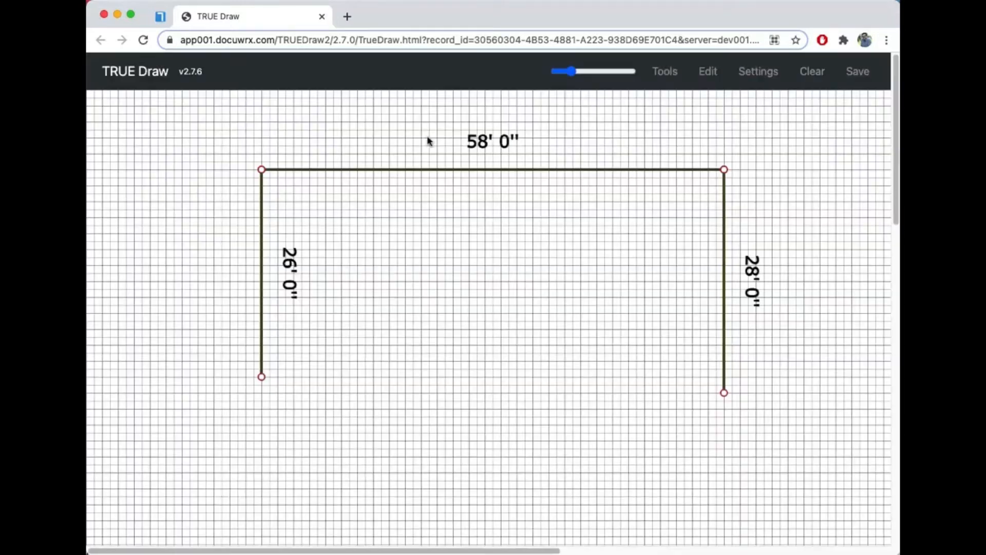
left_click_drag(262, 376, 357, 377)
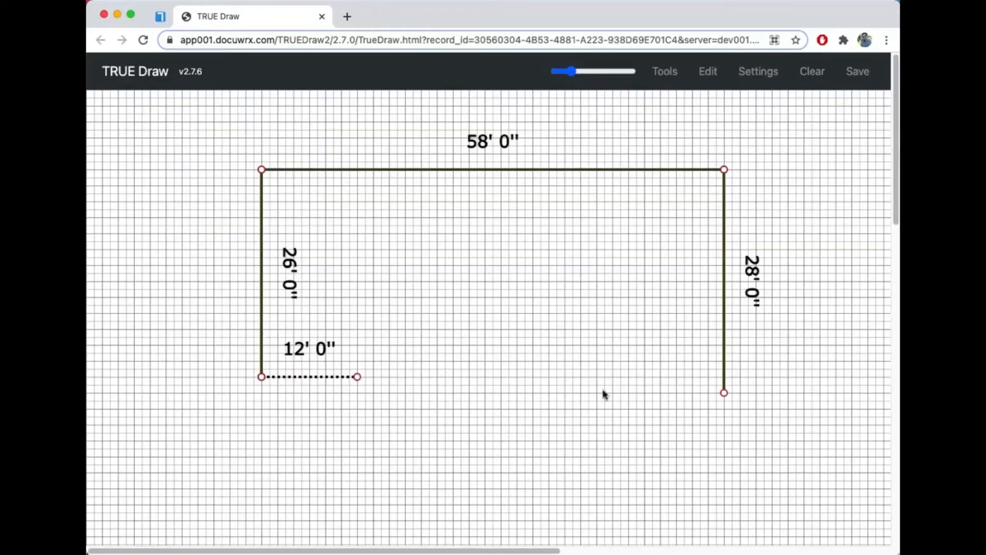
left_click_drag(724, 392, 604, 392)
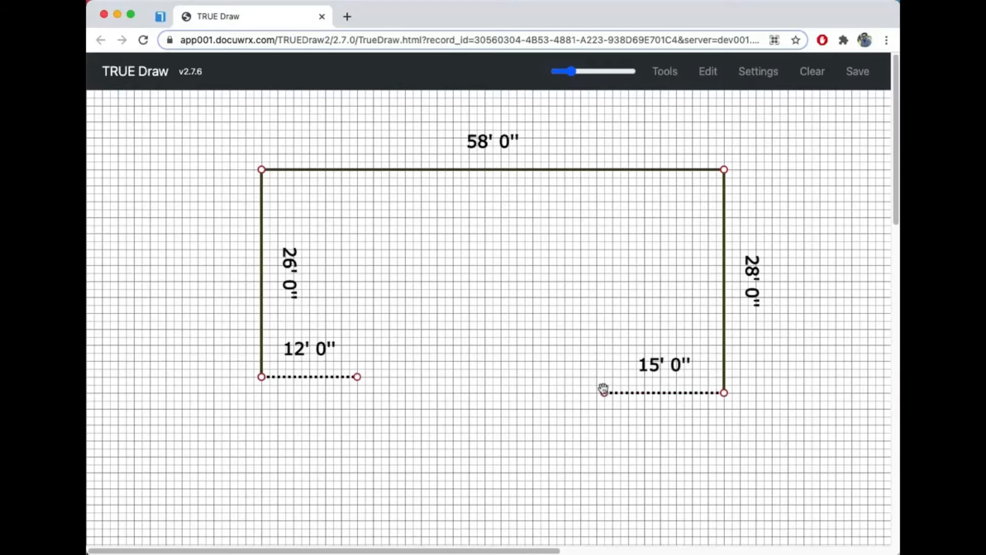
Step: Draw the house as a large block between the existing fence sections, with a smaller block below its right half
left_click(666, 71)
left_click(535, 100)
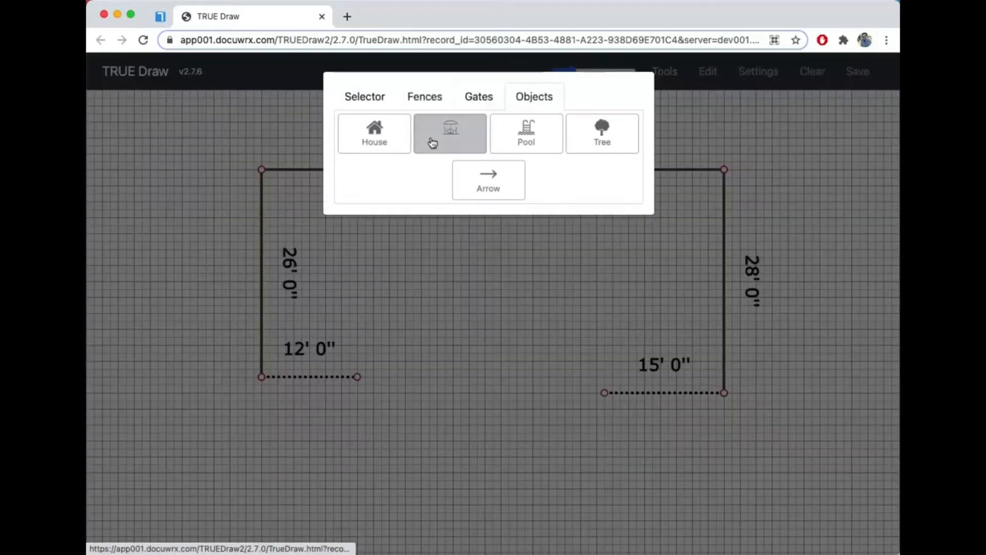
left_click(432, 142)
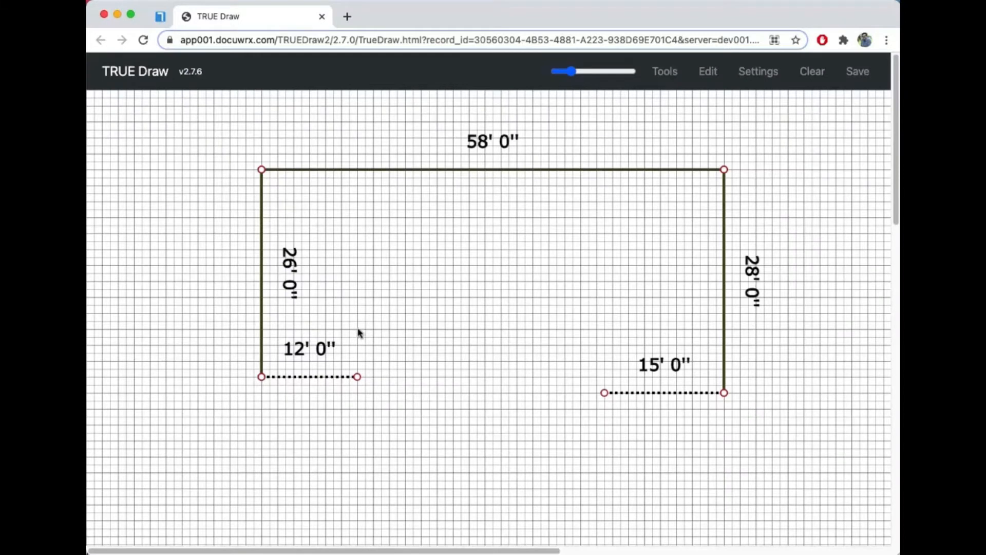
left_click_drag(358, 329, 605, 456)
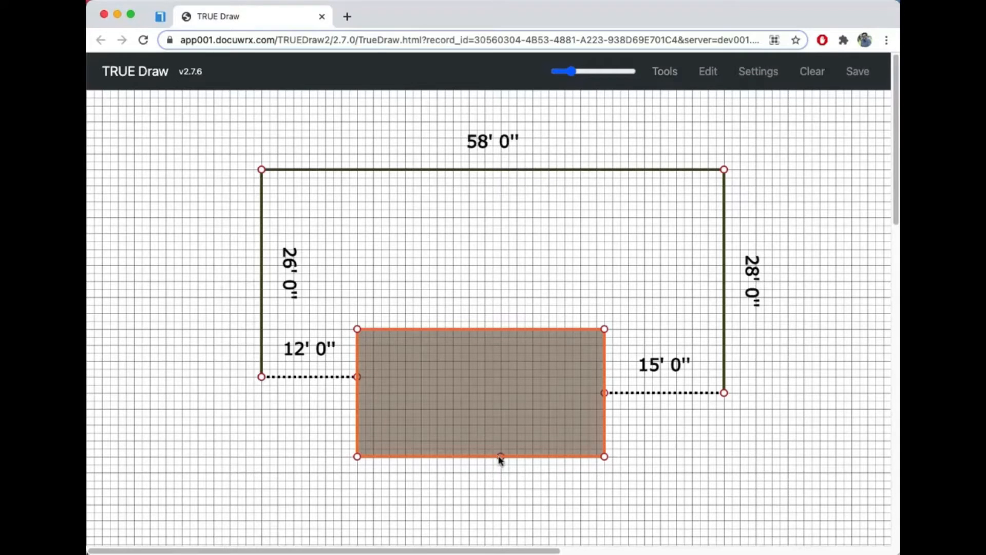
left_click_drag(501, 457, 604, 504)
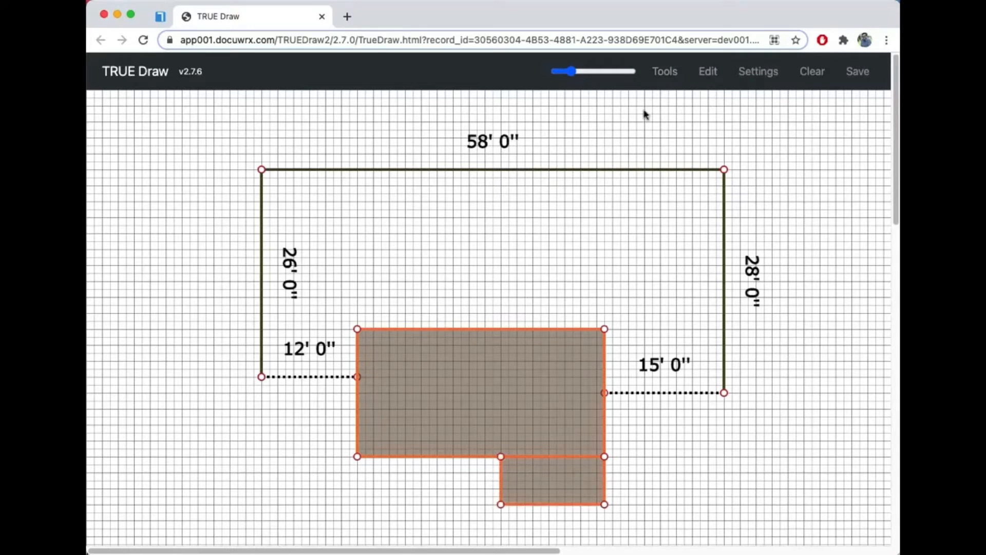
Step: Add two patios aligned with the house's right half, one above the main block and one below the smaller block
left_click(666, 72)
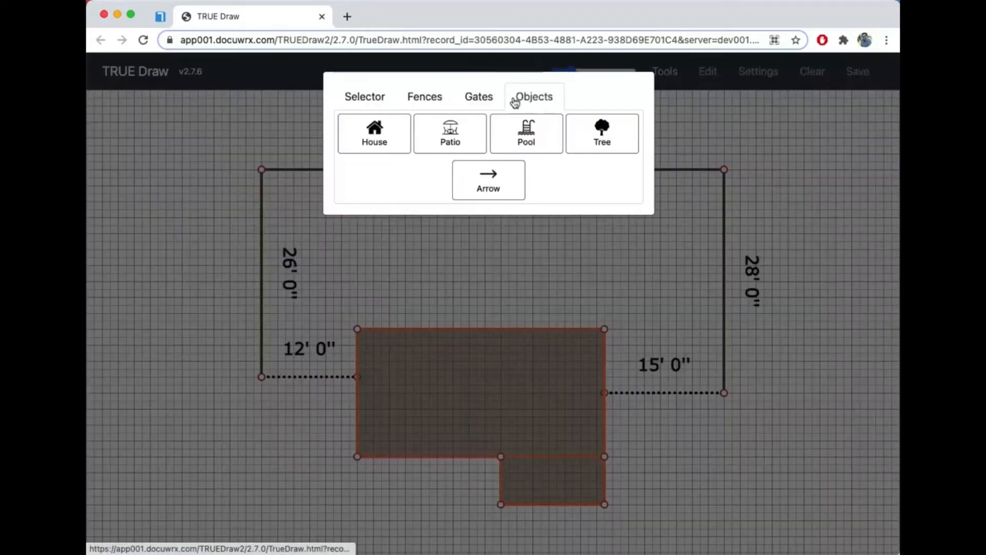
left_click(400, 139)
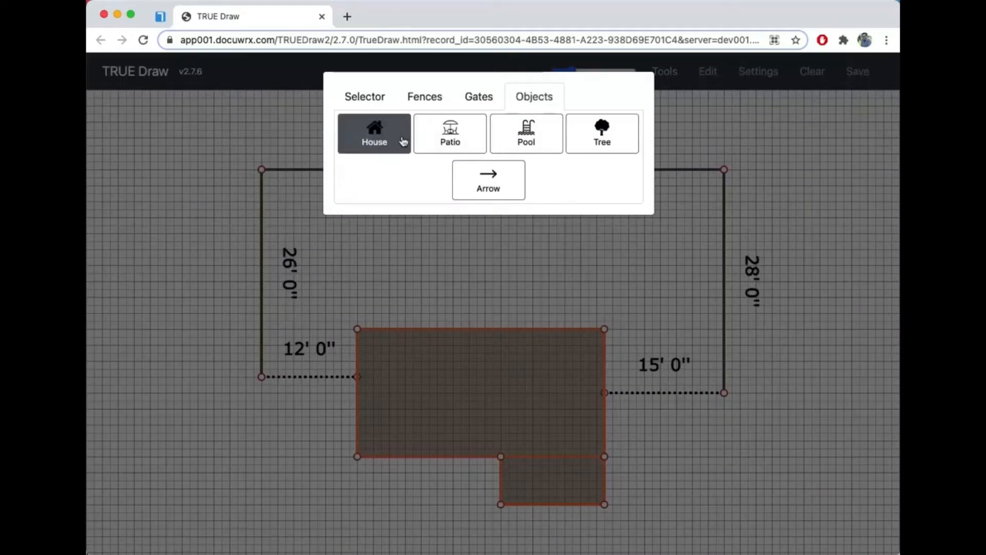
left_click_drag(501, 329, 604, 289)
left_click_drag(500, 504, 605, 544)
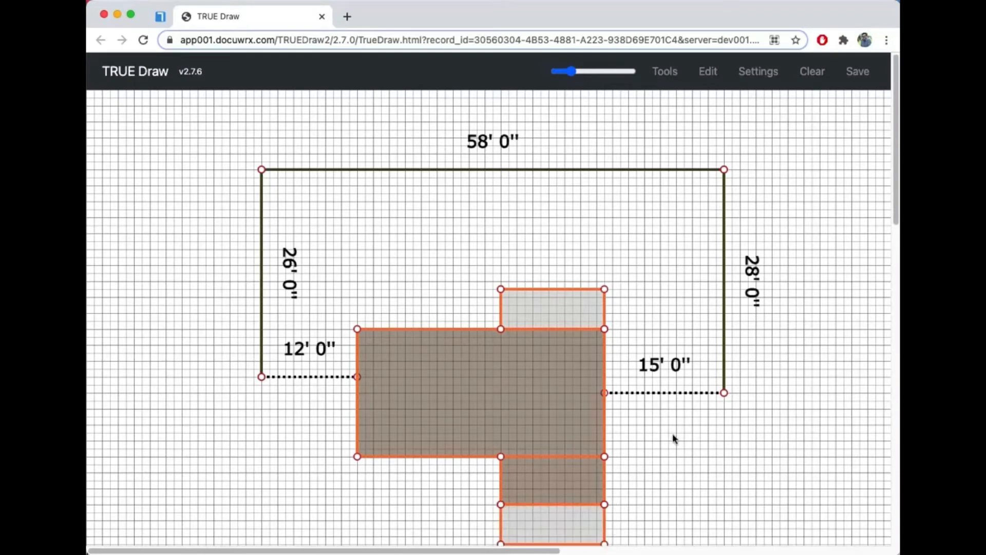
Step: Place a round tree overlapping the corner where the 58 ft and 28 ft fence runs meet
left_click(662, 72)
left_click(590, 136)
left_click_drag(690, 153, 738, 180)
Step: Add the text label "go around tree" and position it across the tree above the fence line
left_click(663, 71)
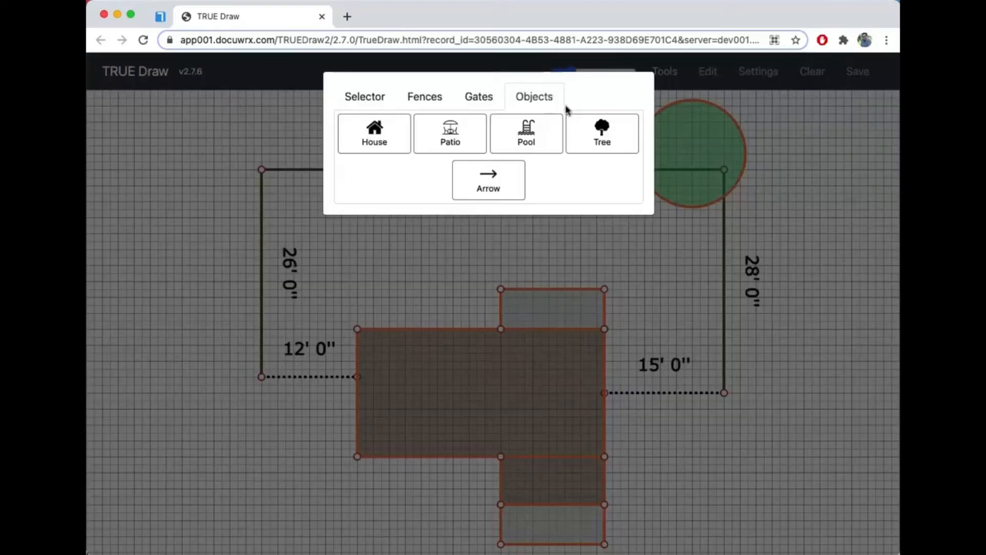
left_click(365, 98)
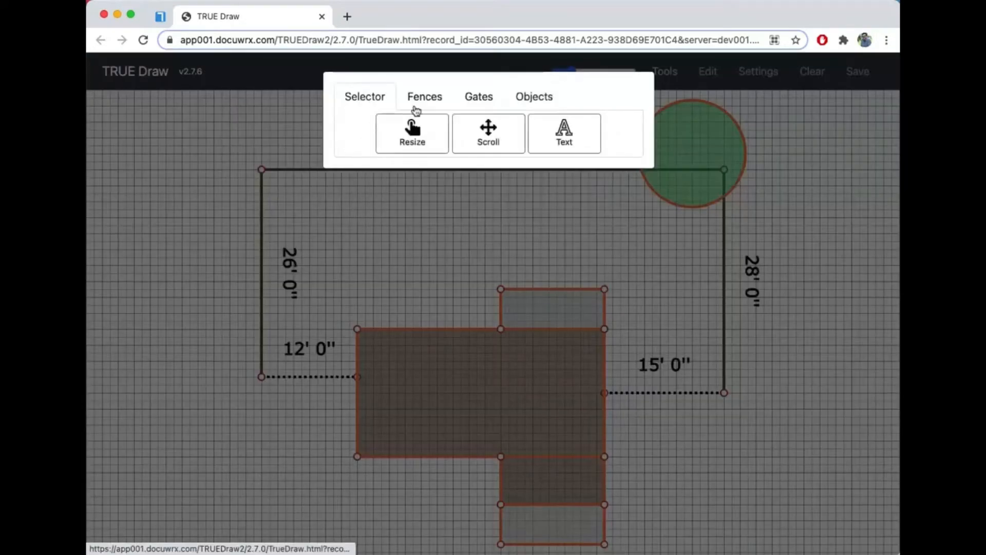
left_click(565, 135)
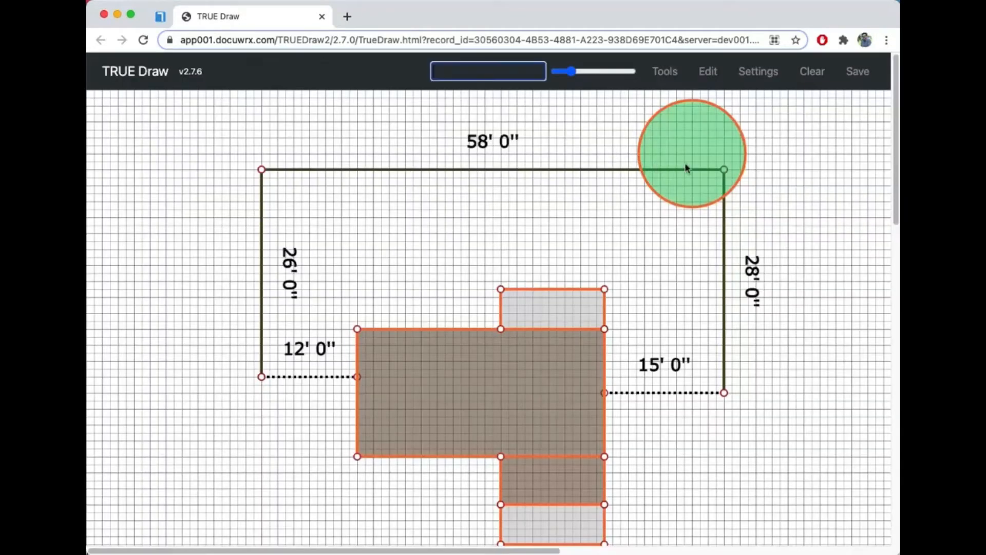
type("go around tree")
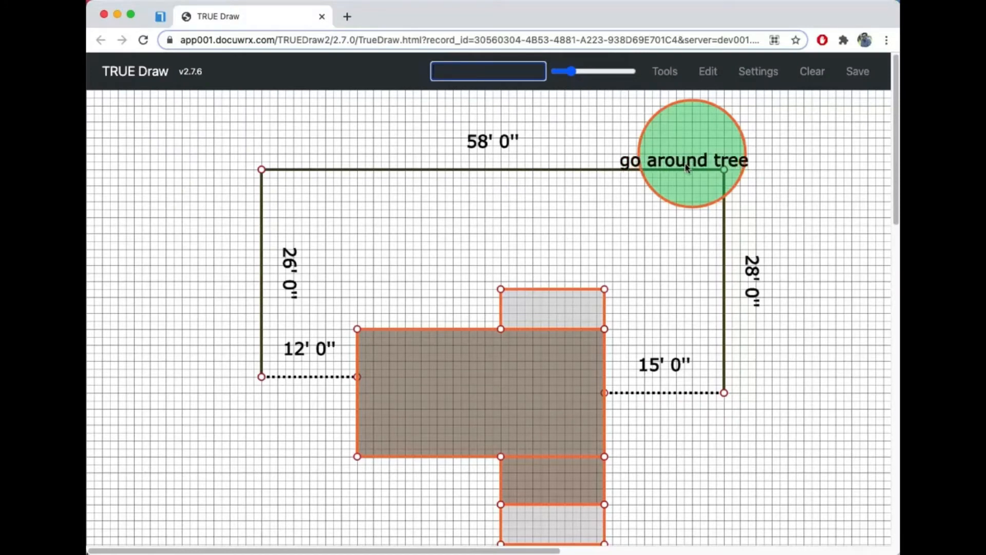
mouse_move(687, 166)
left_mouse_down()
mouse_move(704, 162)
mouse_move(696, 159)
left_mouse_up()
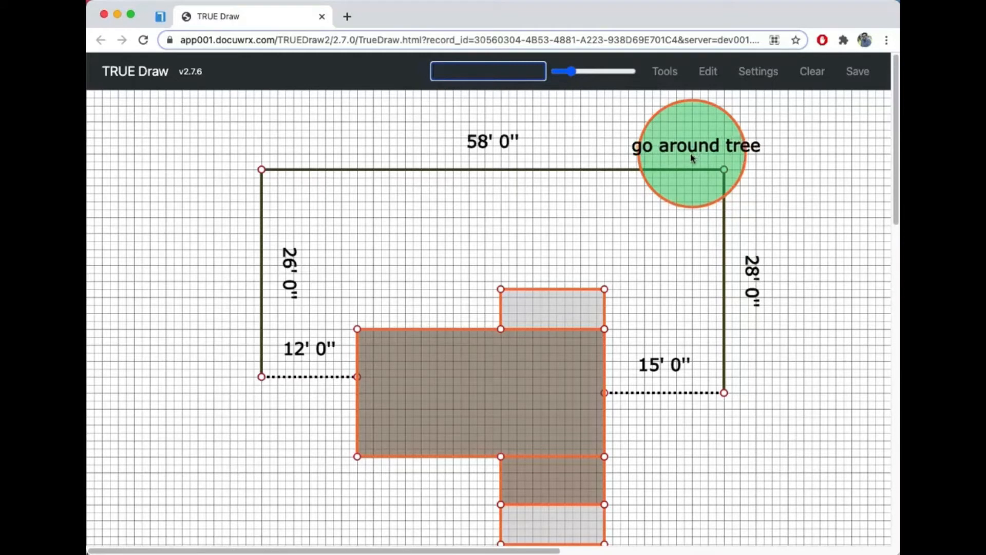
Step: Place a single 4' gate in the 58 ft fence run, 22 ft from its left corner and swinging outward
left_click(665, 72)
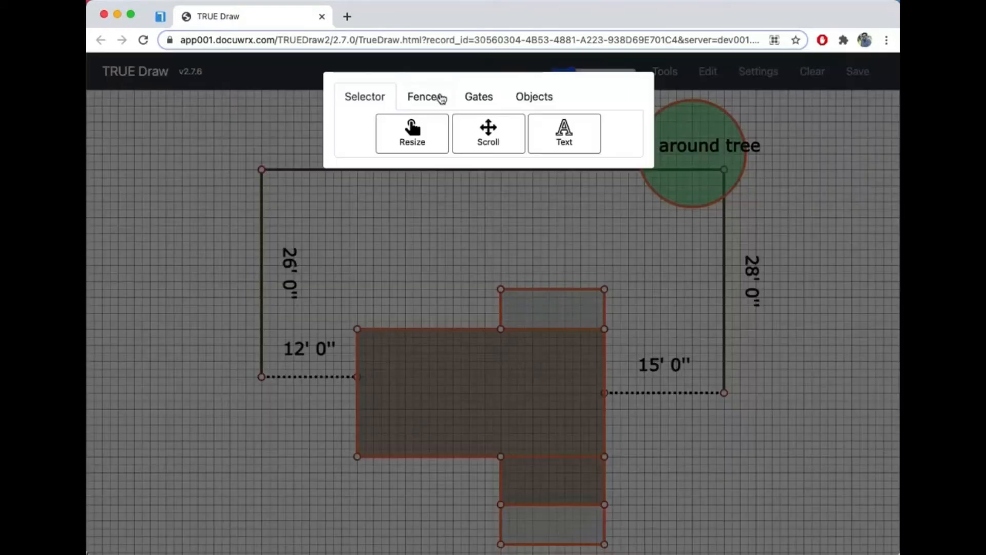
left_click(475, 97)
left_click(451, 139)
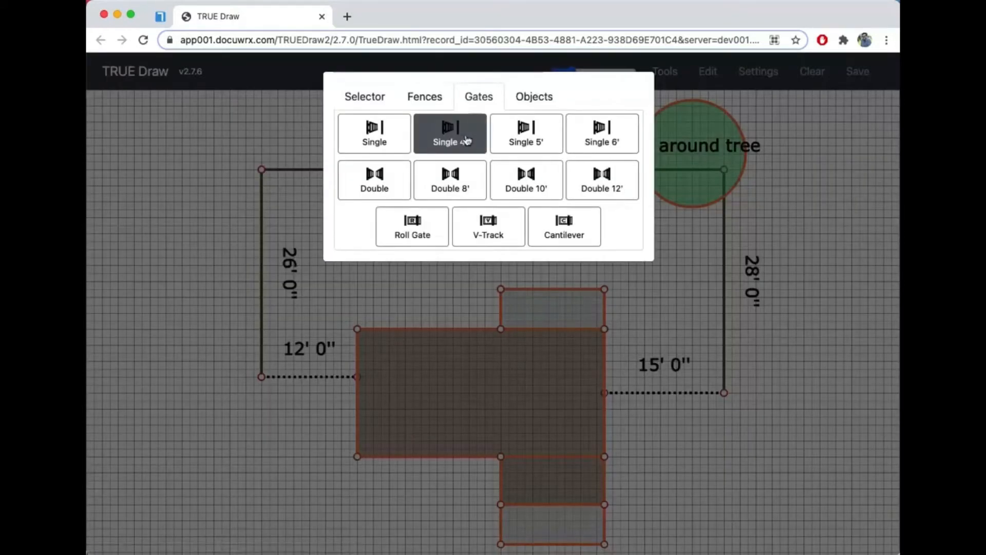
left_click(603, 143)
left_click(452, 186)
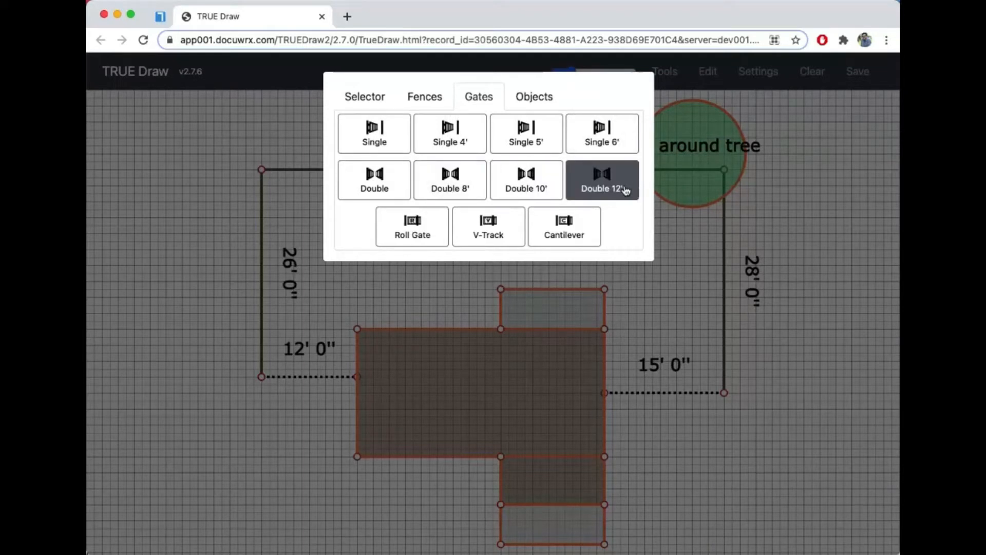
left_click(375, 179)
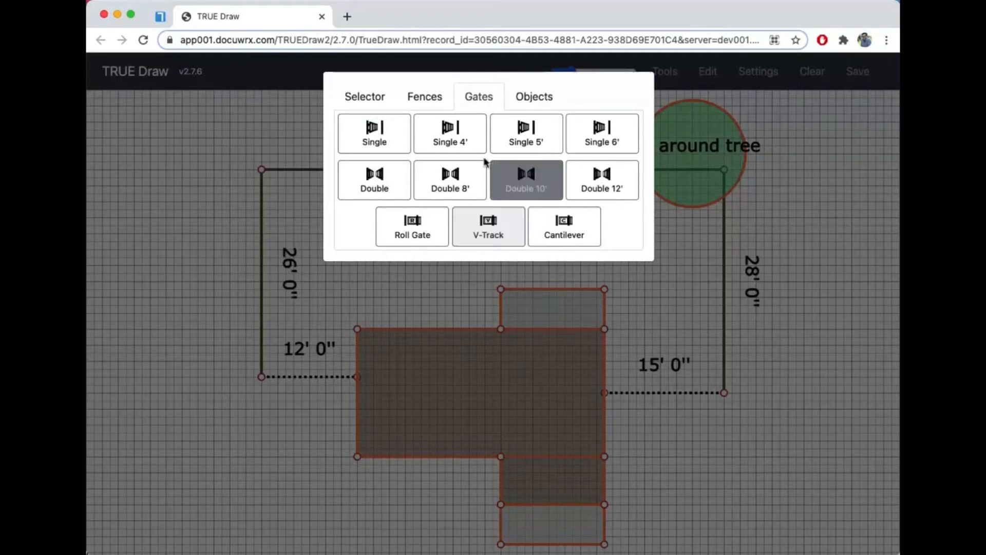
left_click(462, 143)
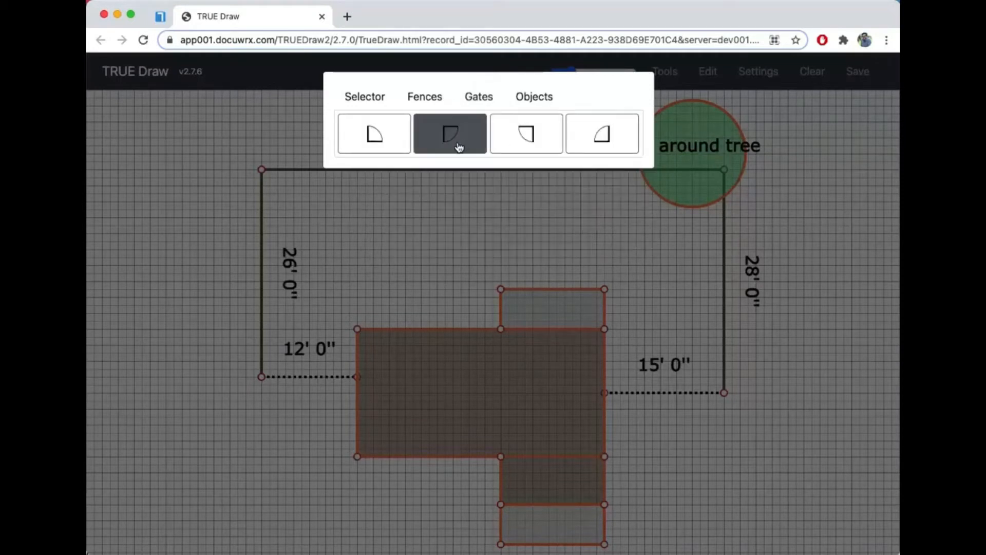
left_click(623, 140)
left_click(388, 140)
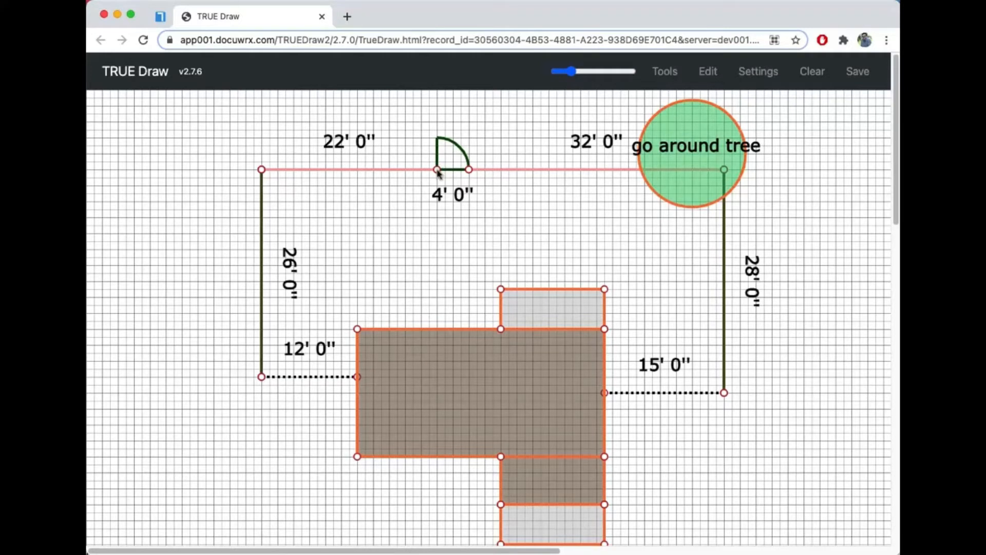
left_click(438, 170)
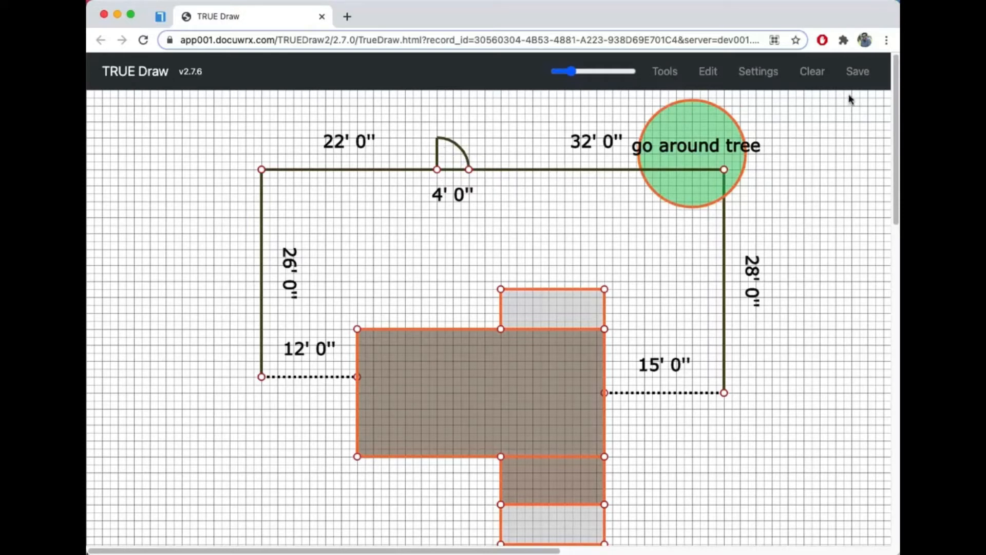
Step: Draw a short arrow from outside the 28 ft fence pointing at the edge of the tree
left_click(676, 72)
left_click(528, 99)
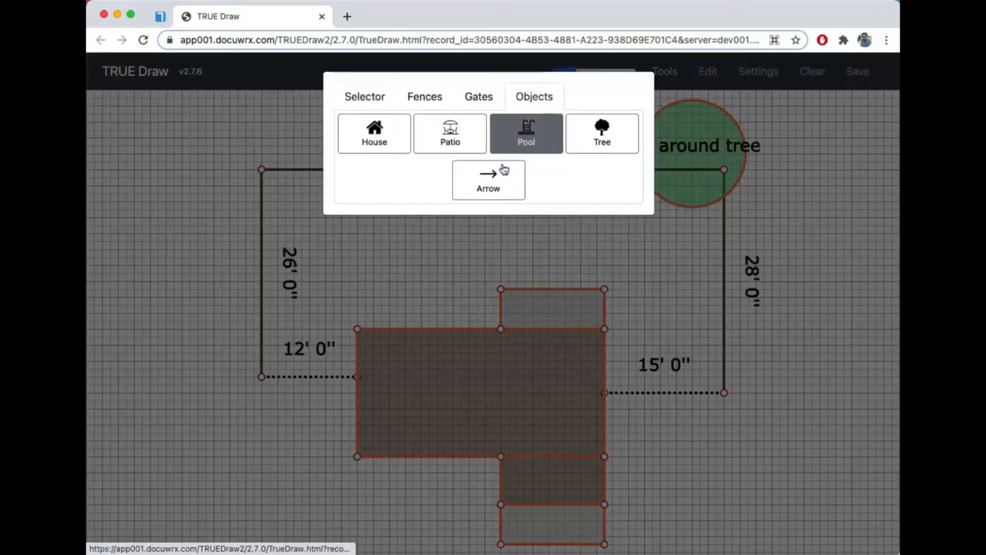
left_click(495, 190)
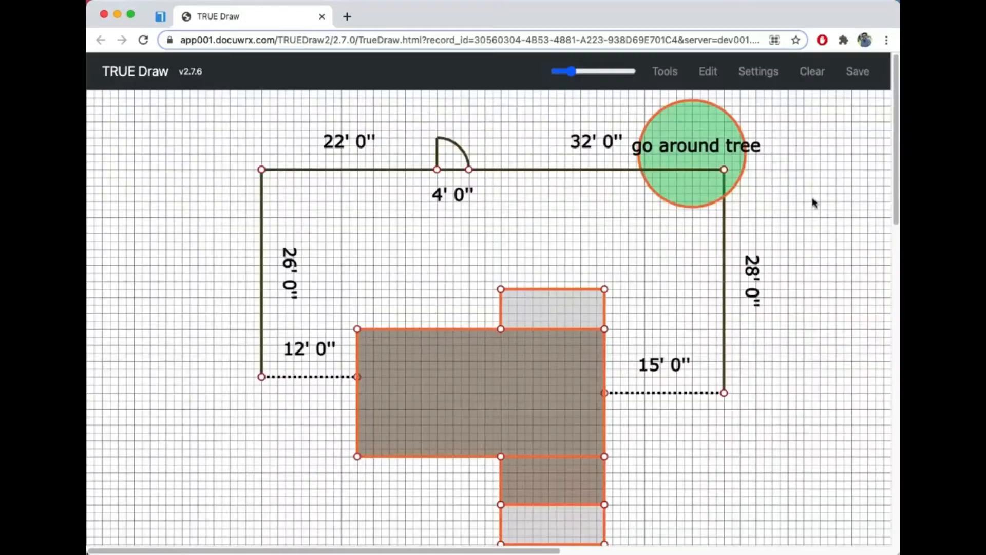
left_click_drag(781, 194, 748, 176)
left_click(664, 73)
left_click(375, 99)
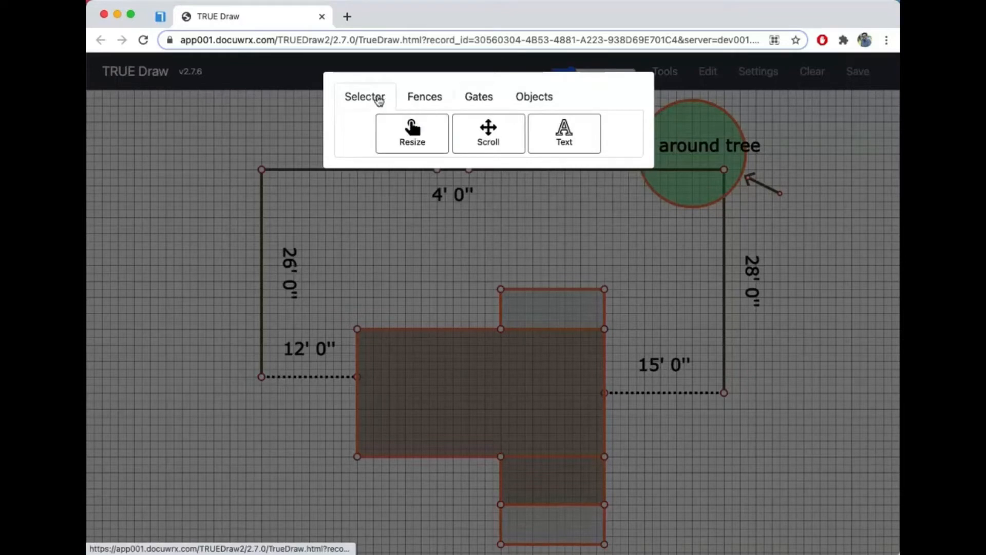
left_click(412, 133)
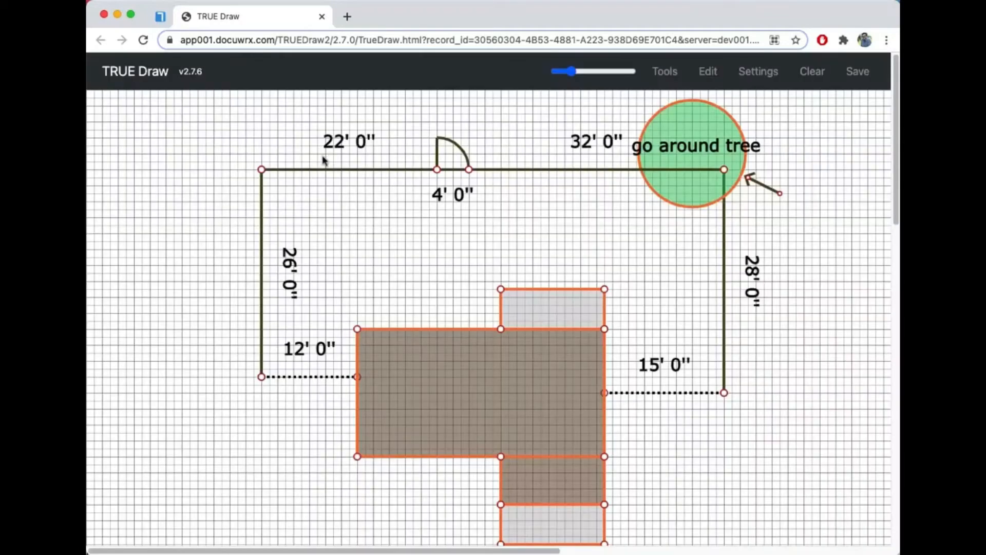
mouse_move(261, 376)
left_mouse_down()
mouse_move(258, 403)
mouse_move(203, 374)
mouse_move(213, 385)
mouse_move(261, 377)
left_mouse_up()
mouse_move(359, 329)
left_mouse_down()
mouse_move(350, 330)
mouse_move(360, 332)
left_mouse_up()
Step: Open the list of drawn elements and examine the editable properties of the 28 ft fence
left_click(715, 71)
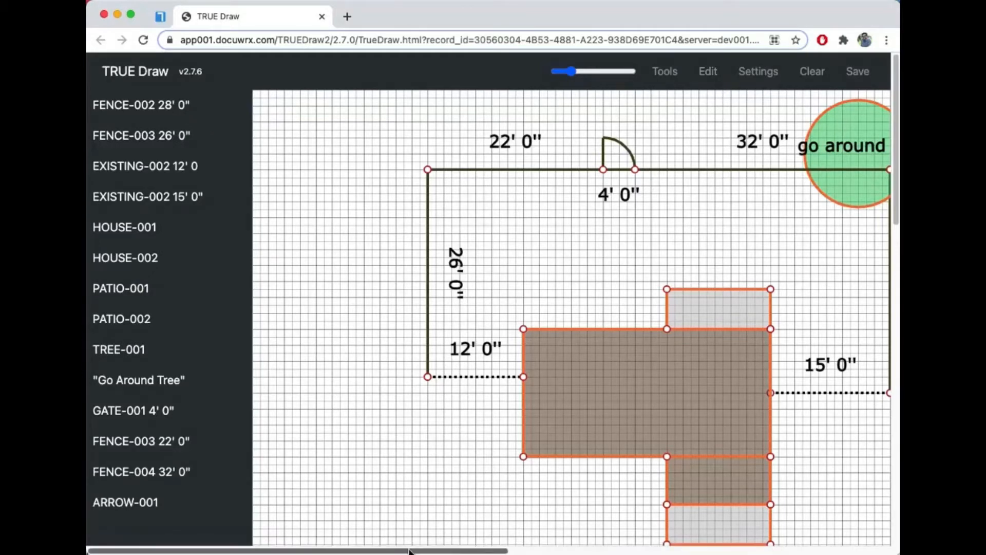
scroll(414, 542, "right", 3)
scroll(442, 522, "right", 2)
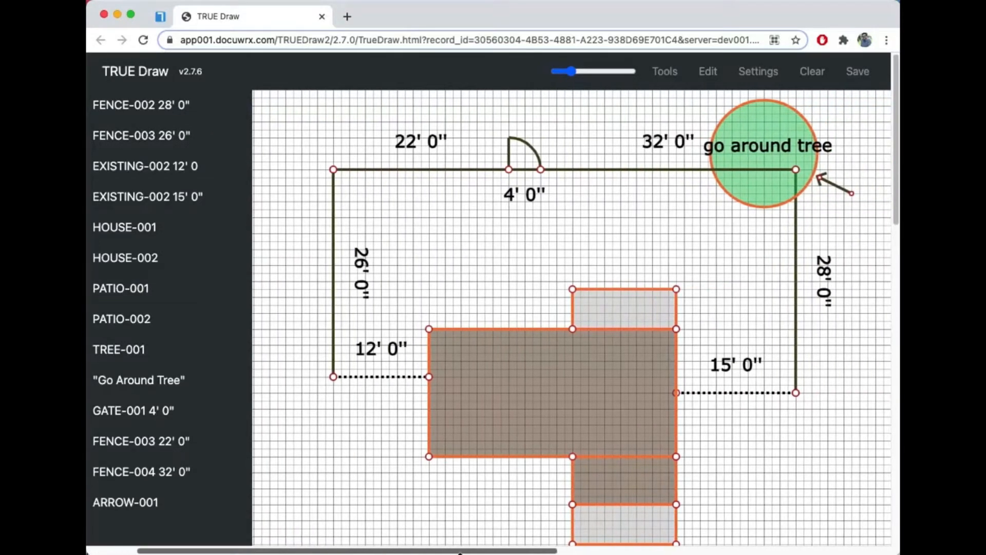
left_click(162, 106)
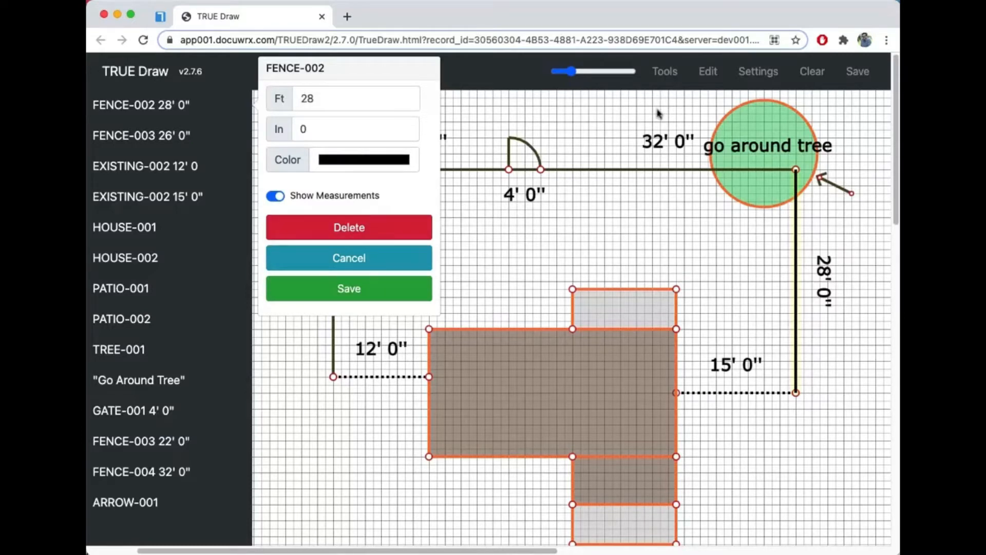
left_click(387, 258)
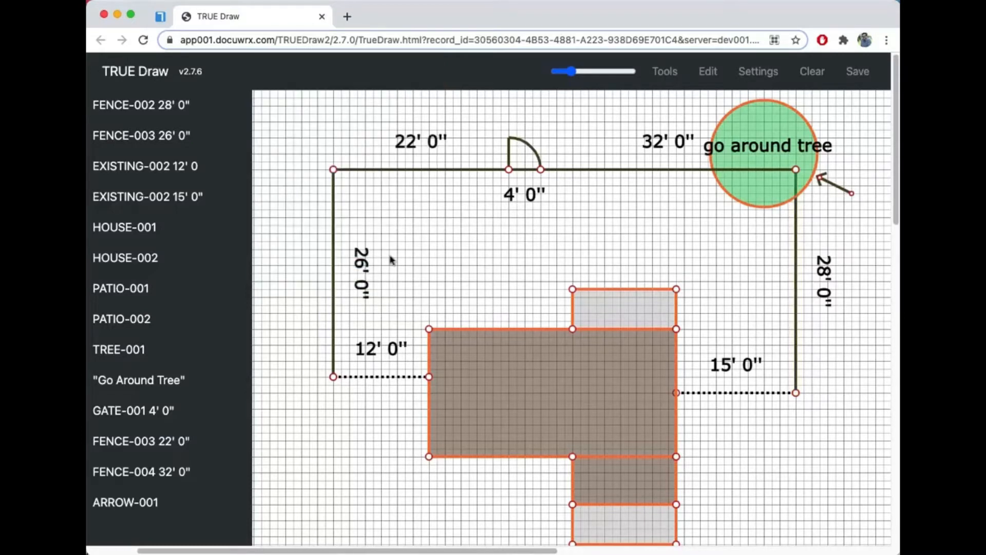
Step: Hide the measurements of the 15 ft and 12 ft existing fences, and close the element list
left_click(149, 201)
left_click(280, 208)
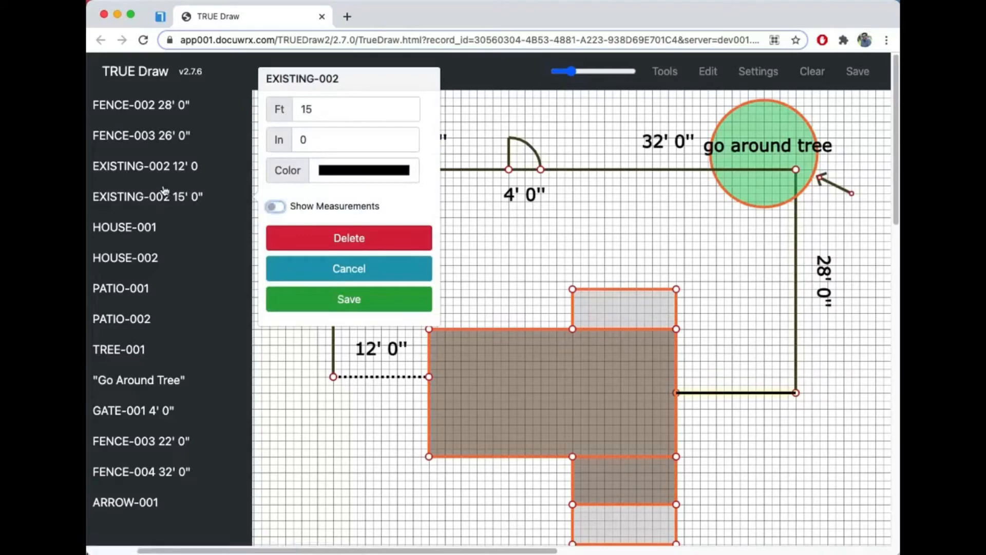
left_click(148, 170)
left_click(275, 197)
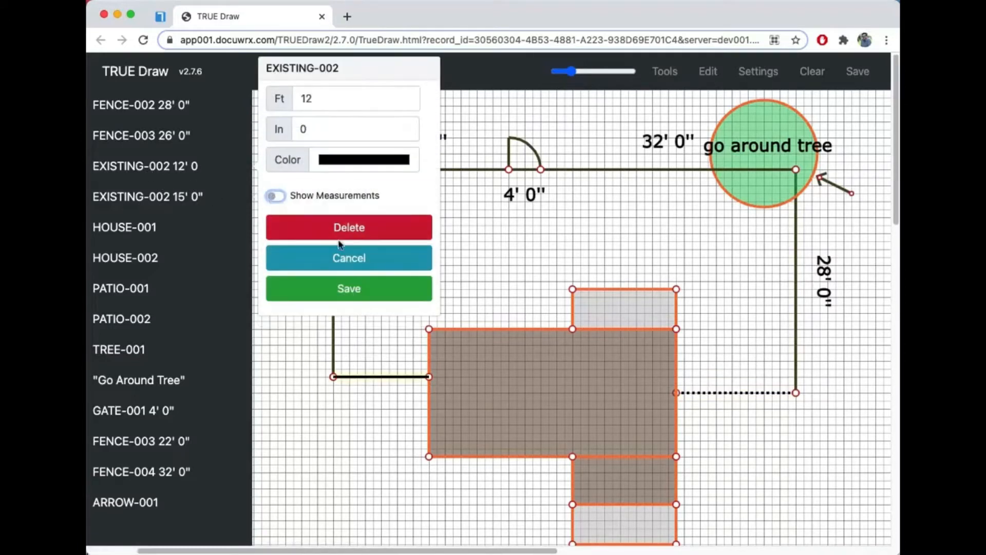
left_click(359, 291)
left_click(180, 196)
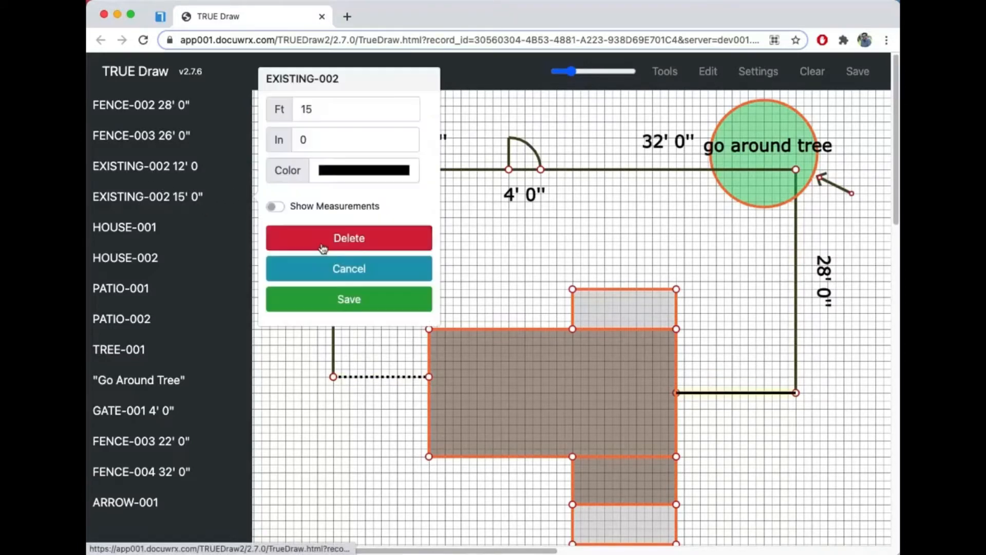
left_click(349, 304)
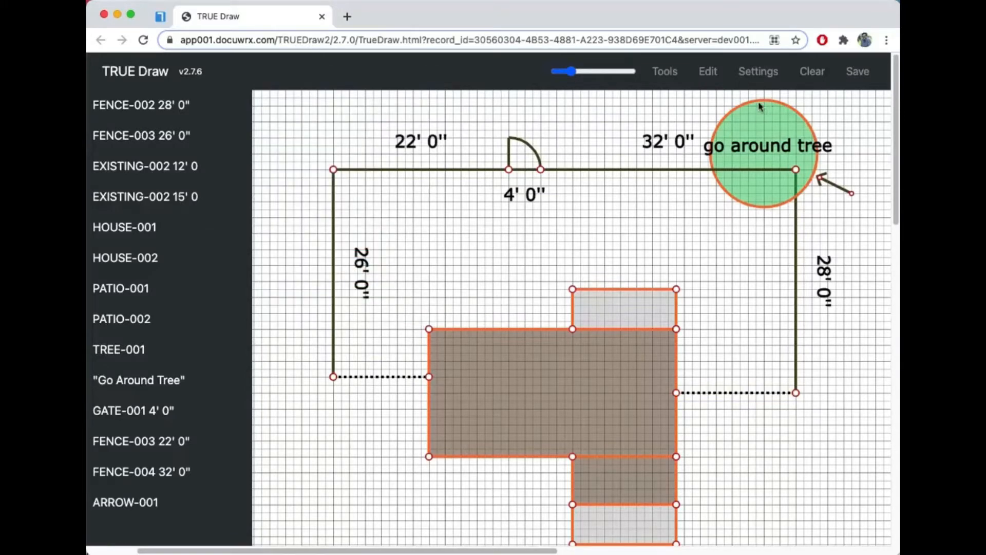
left_click(707, 71)
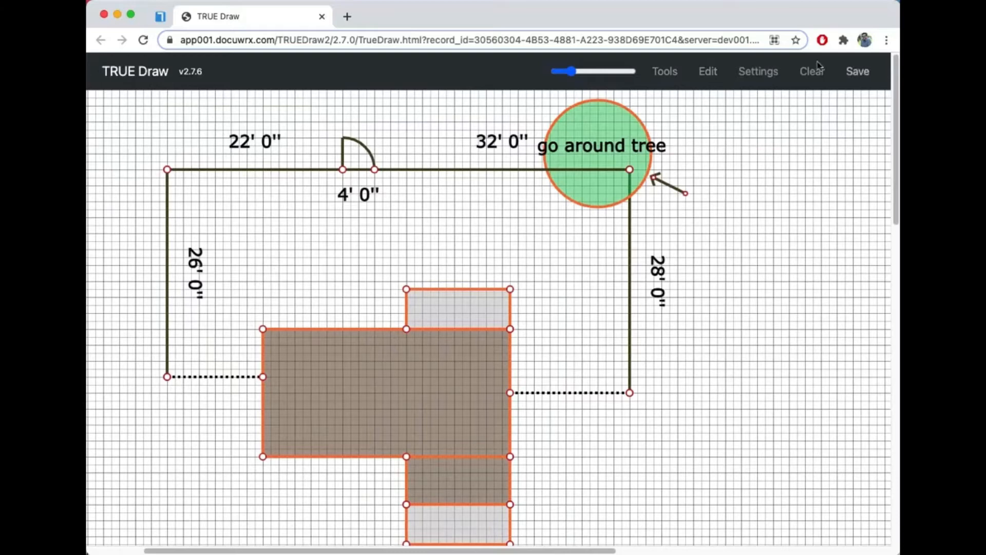
Step: Set the drawing's font size to 20 and save the settings
left_click(758, 72)
left_click(456, 134)
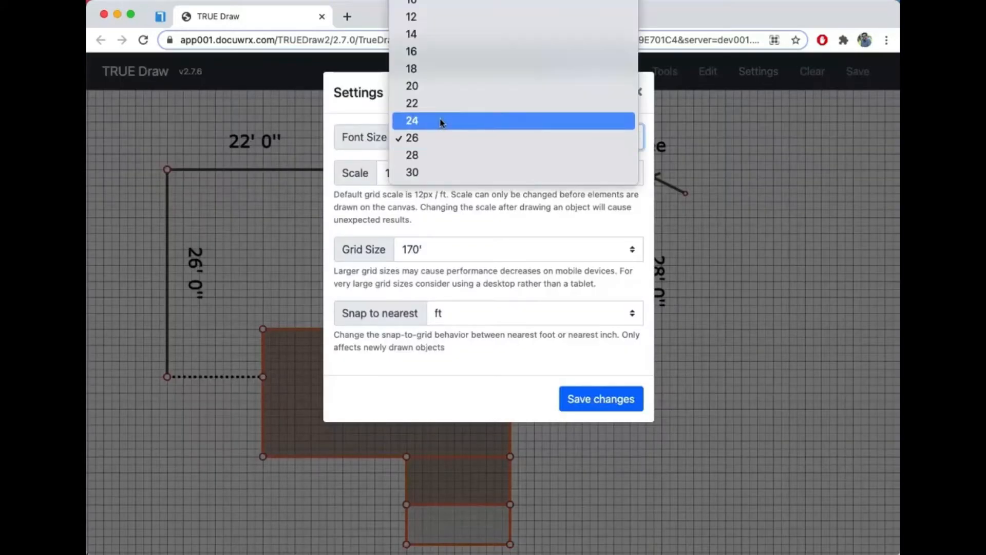
left_click(437, 85)
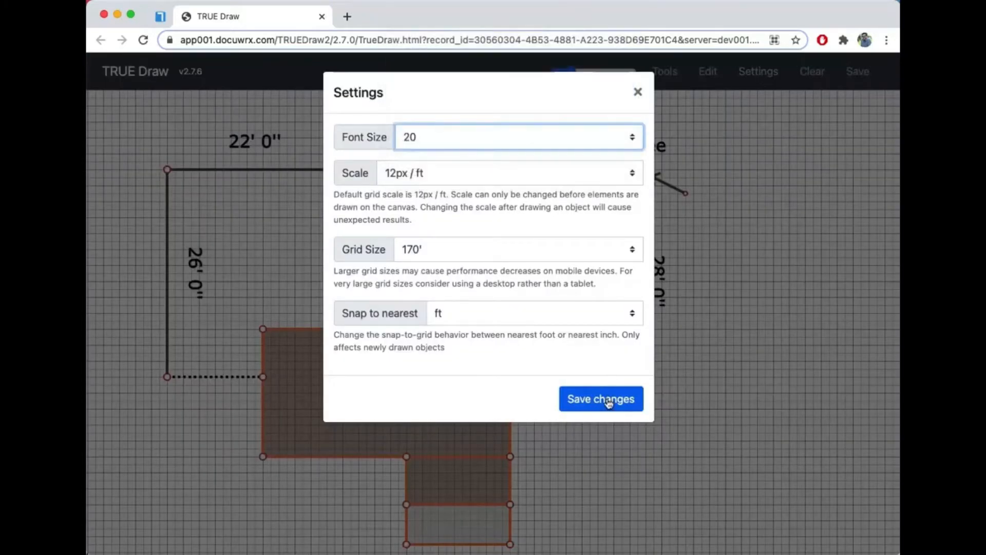
left_click(605, 399)
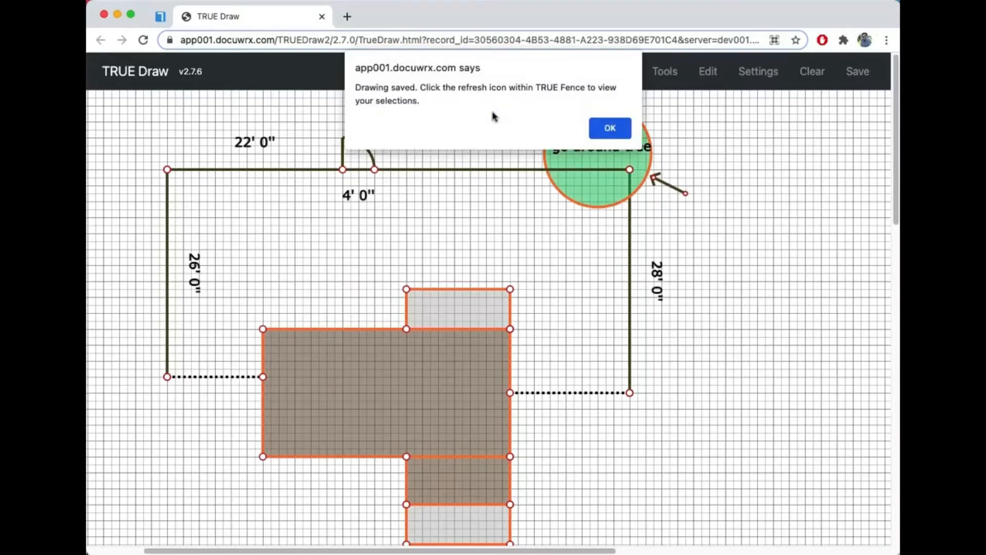
Step: Save and close the drawing, and refresh the SEL-1 selection to load its items
left_click(610, 129)
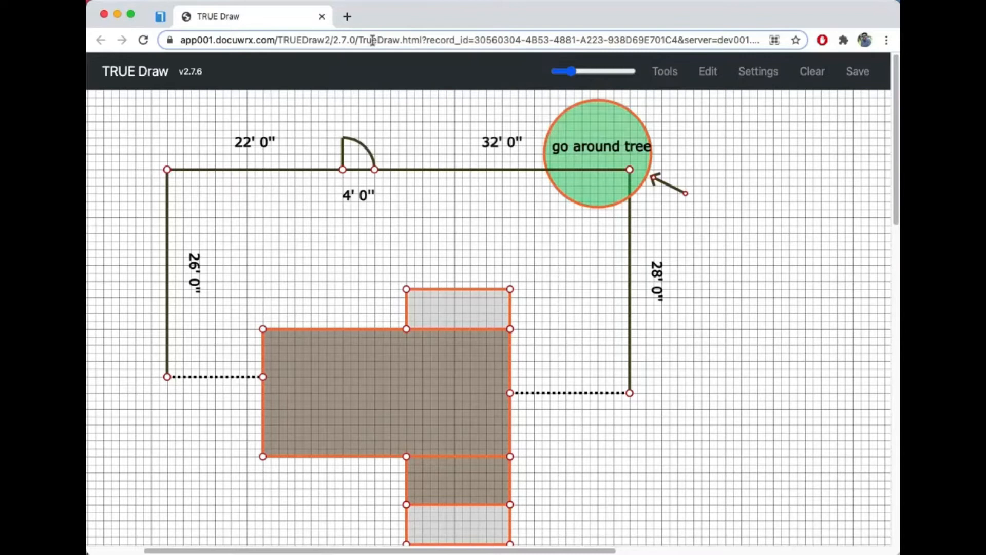
left_click(322, 18)
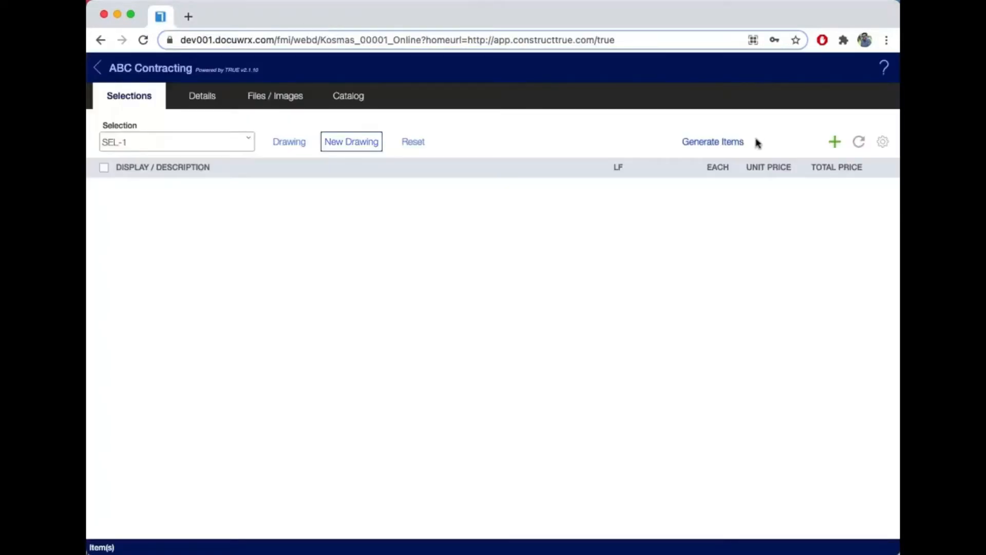
left_click(865, 142)
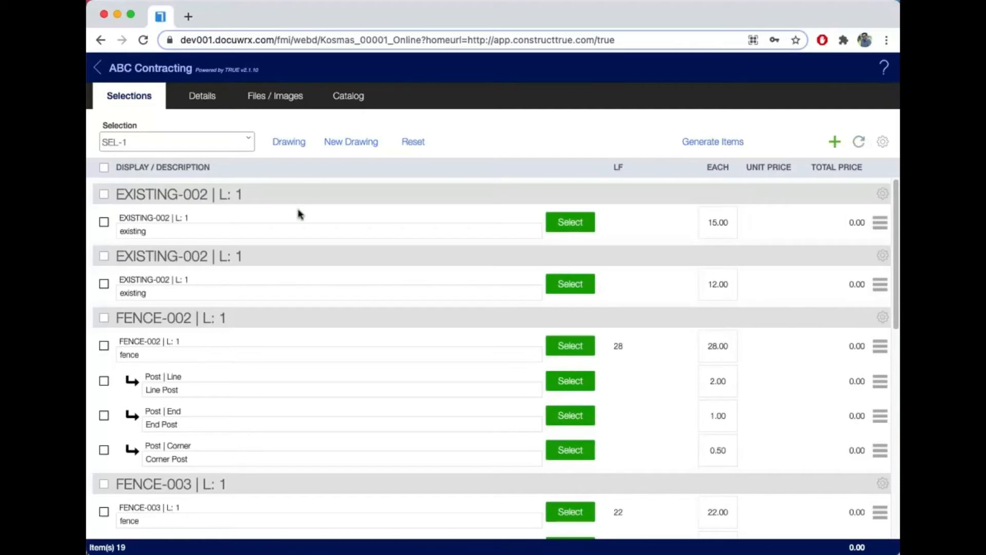
Step: Check the available selections, keeping SEL-1, and view its linked drawing before returning to the item list
left_click(192, 142)
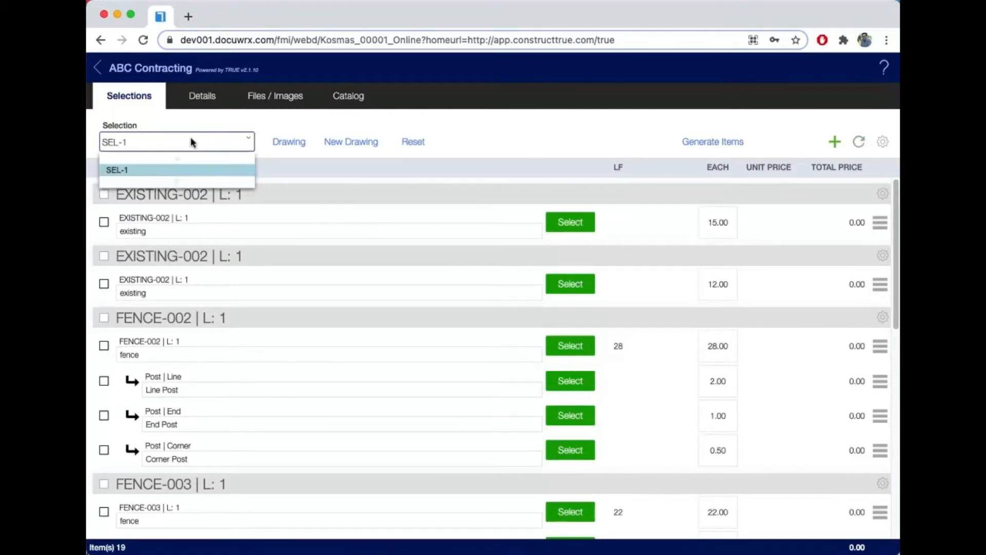
left_click(169, 142)
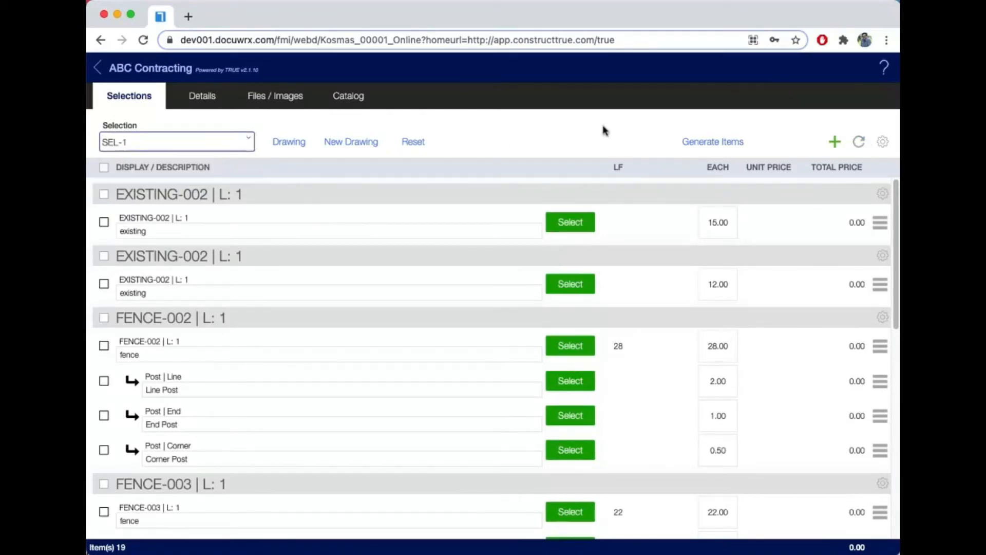
left_click(189, 145)
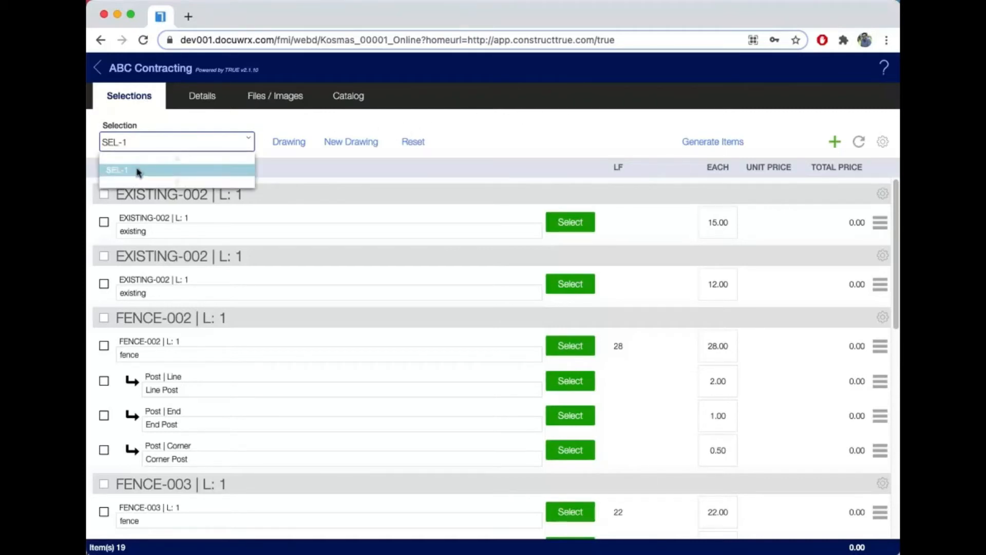
left_click(139, 173)
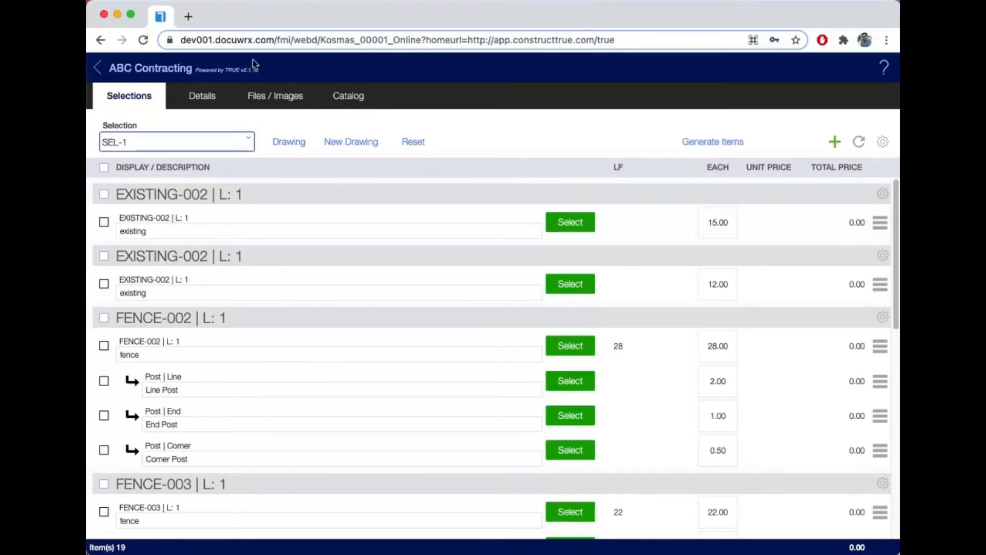
left_click(285, 141)
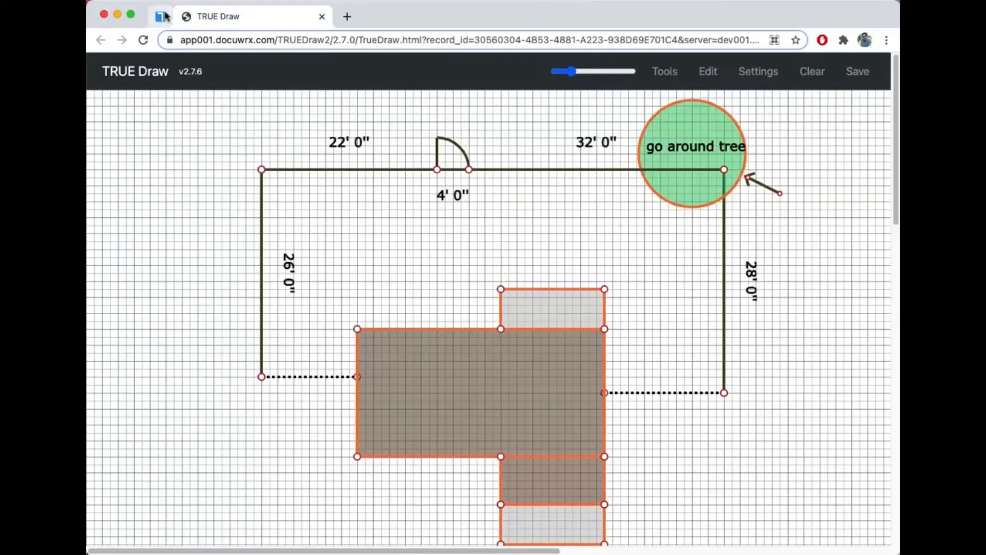
left_click(161, 16)
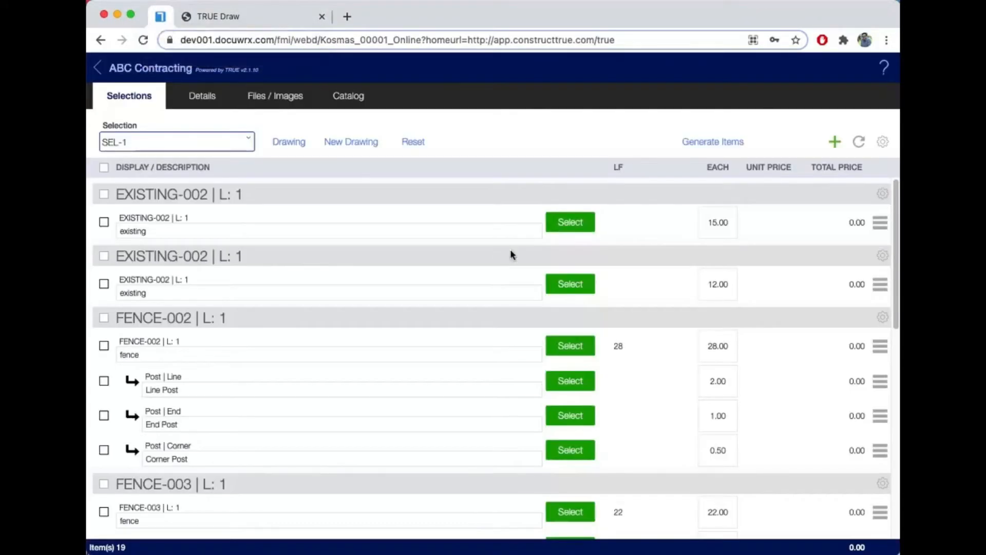
Step: Duplicate the SEL-1 selection with its items and show the list of selections
left_click(887, 145)
left_click(837, 242)
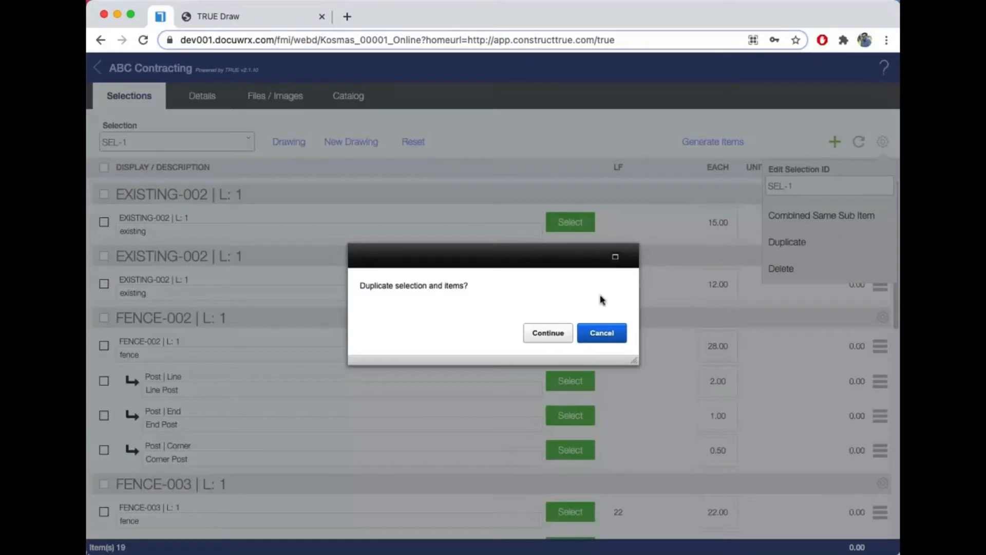
left_click(548, 333)
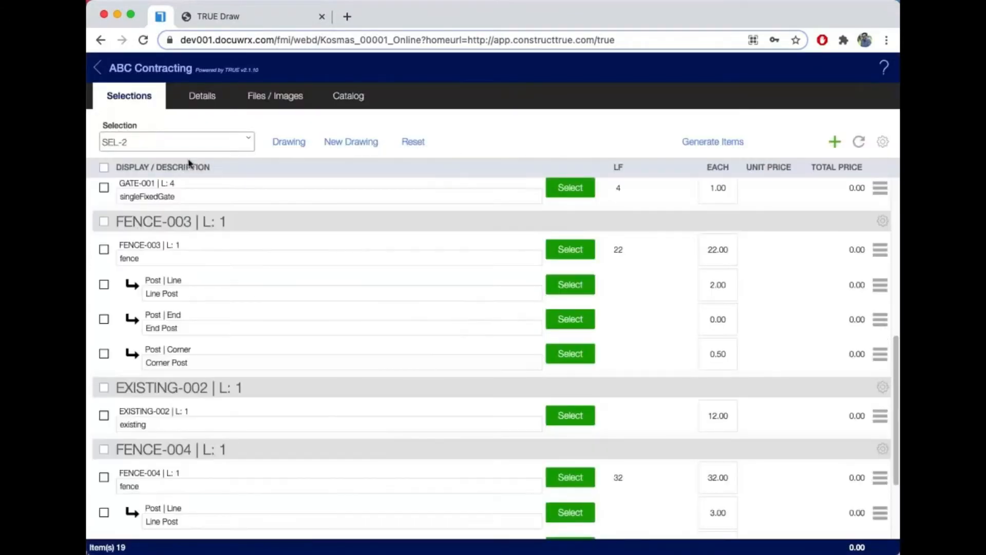
left_click(148, 147)
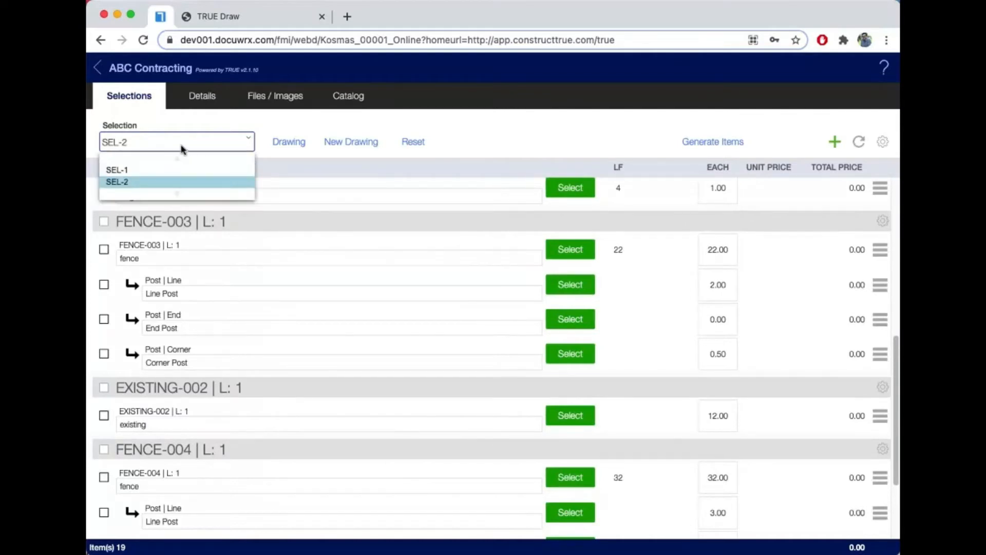
Step: Rename the SEL-1 selection as Aluminum
left_click(143, 173)
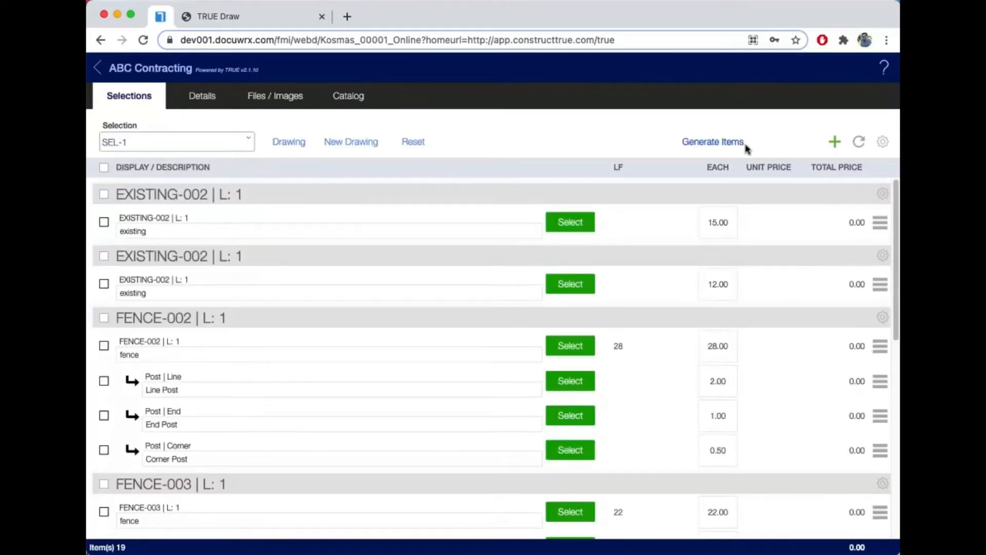
left_click(882, 142)
triple_click(802, 188)
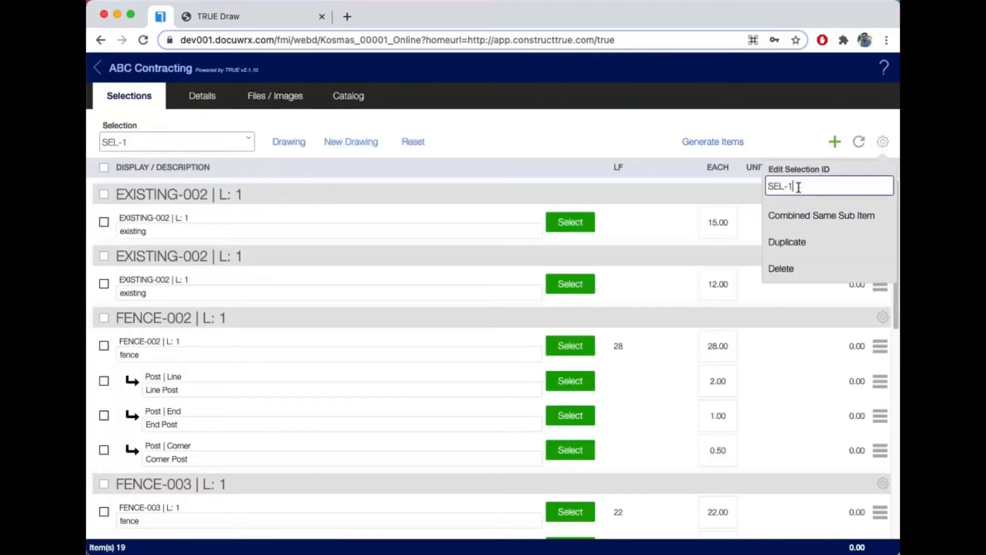
type("Aluminum")
key("Return")
Step: Rename the duplicated SEL-2 selection as Vinyl
left_click(148, 143)
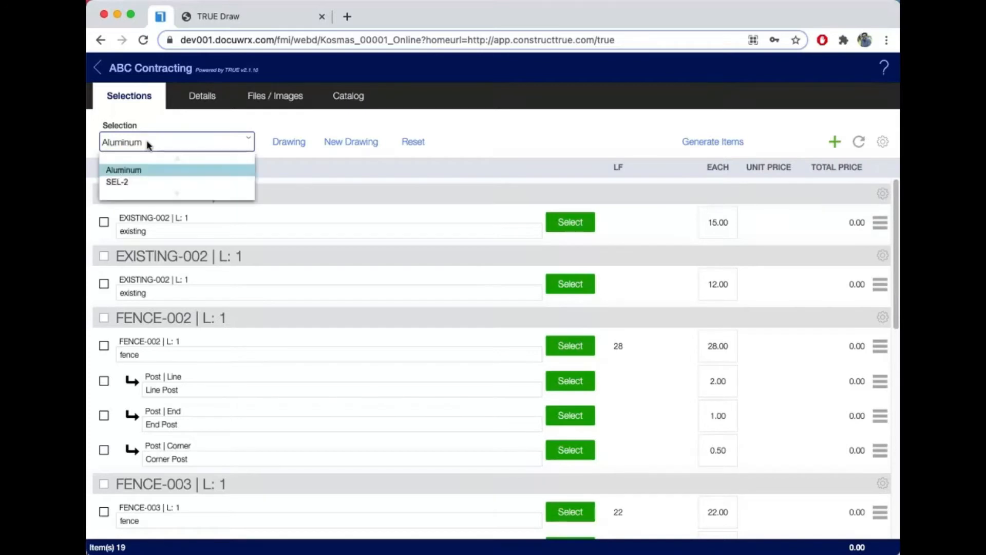
left_click(117, 182)
left_click(882, 141)
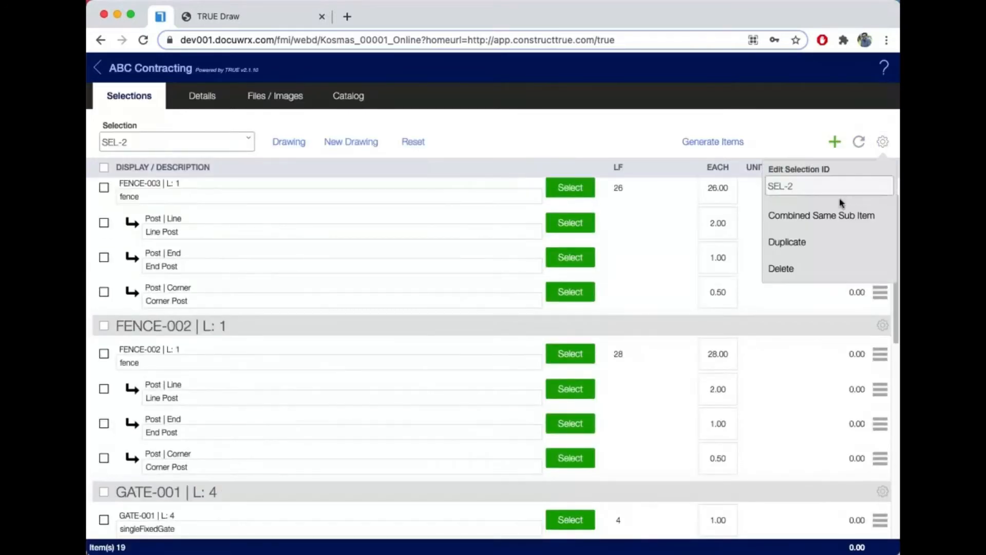
left_click(809, 187)
type("Viny")
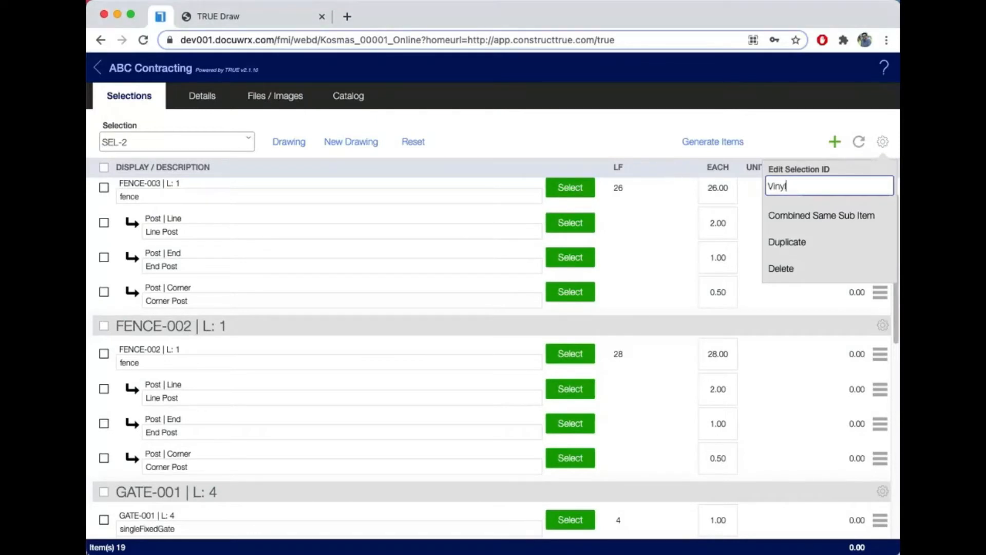
key("Return")
Step: Switch to the Aluminum selection and combine its identical EXISTING-002 items
left_click(220, 147)
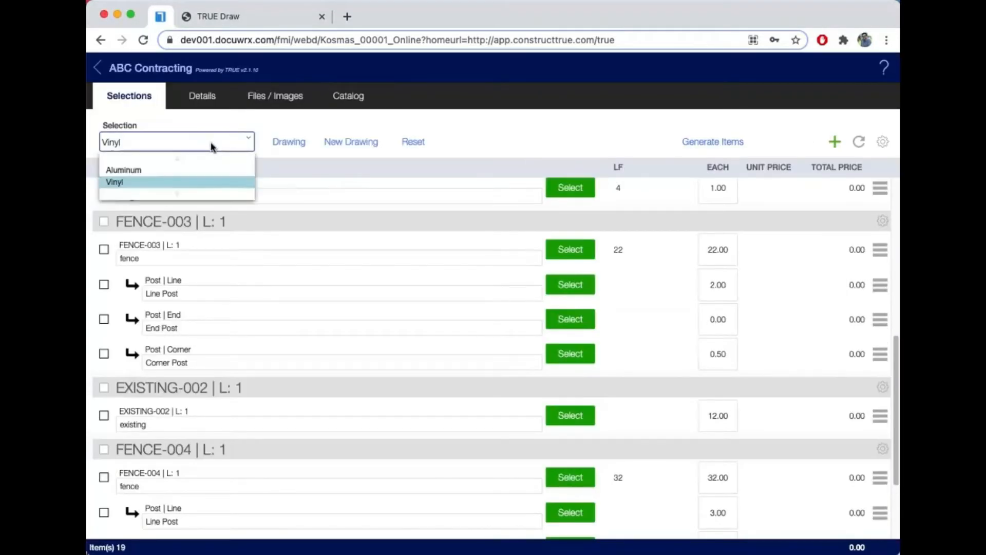
left_click(198, 168)
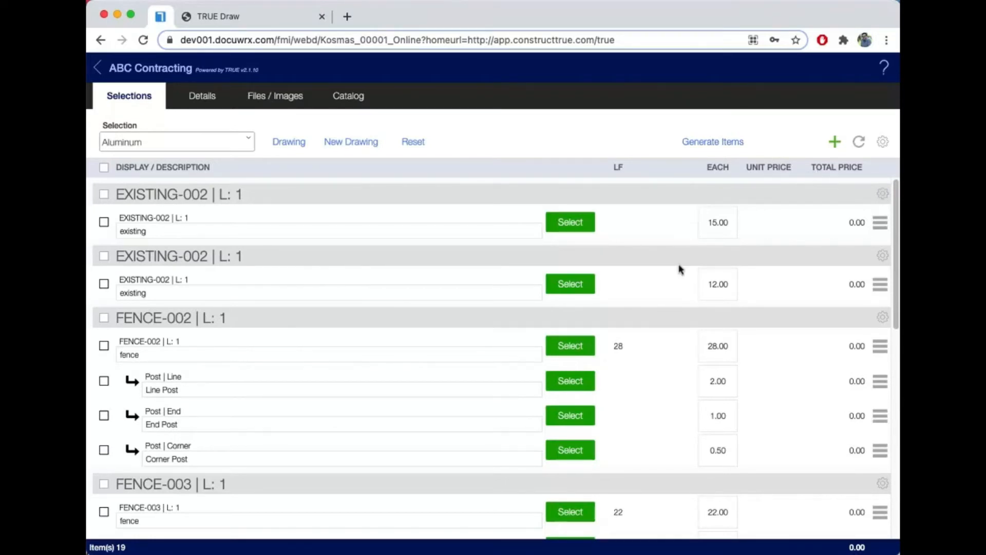
left_click(883, 193)
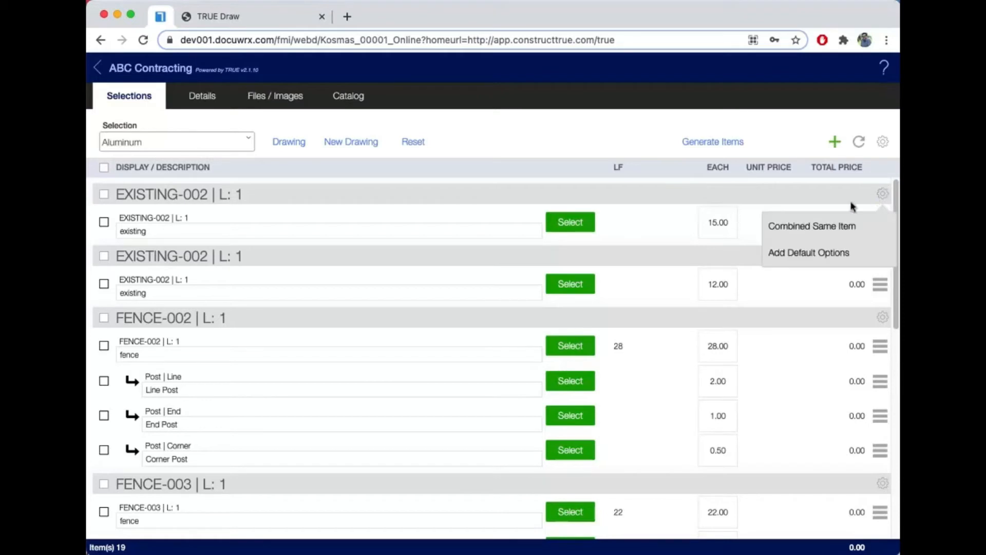
left_click(831, 227)
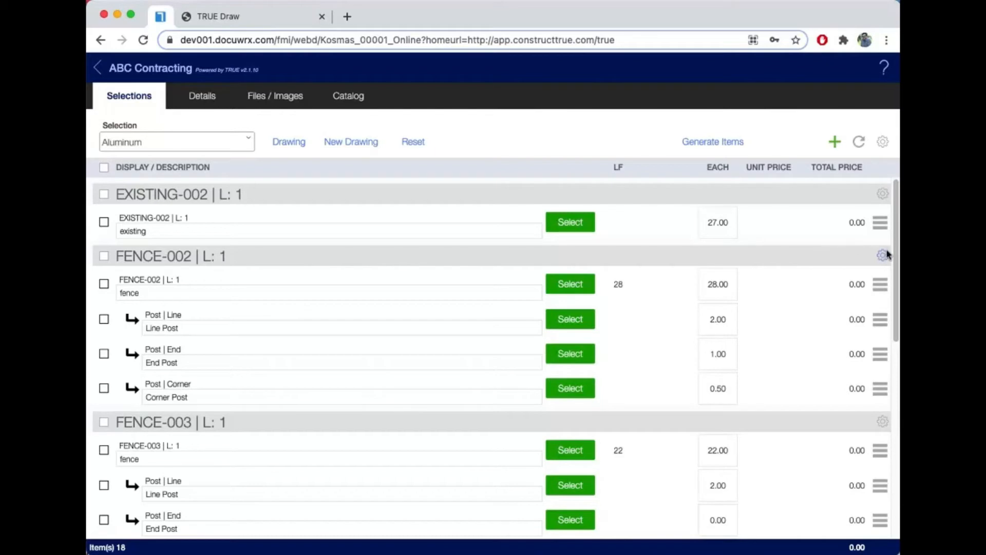
Step: Check the fence runs in the drawing and combine the Aluminum selection's matching fence items under FENCE-002
left_click(298, 19)
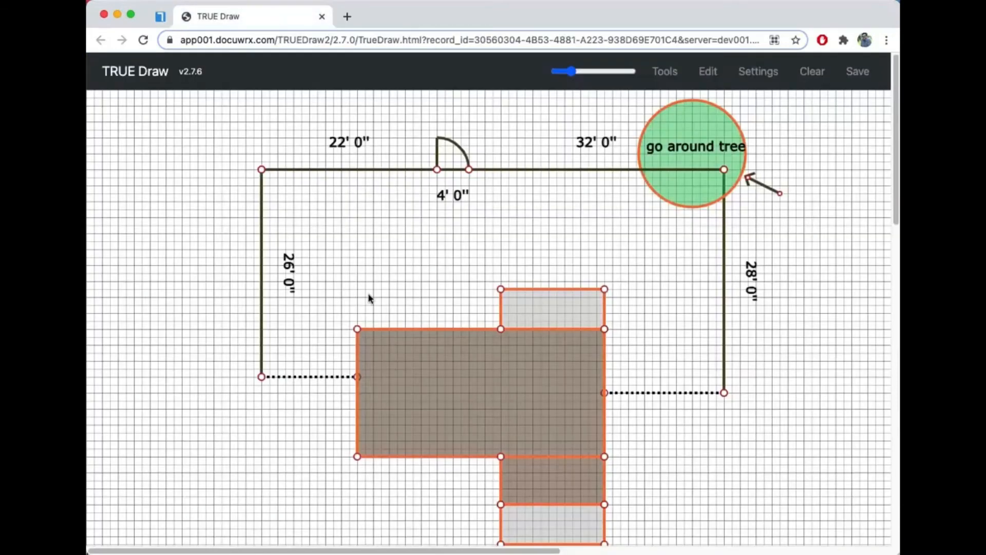
left_click(161, 17)
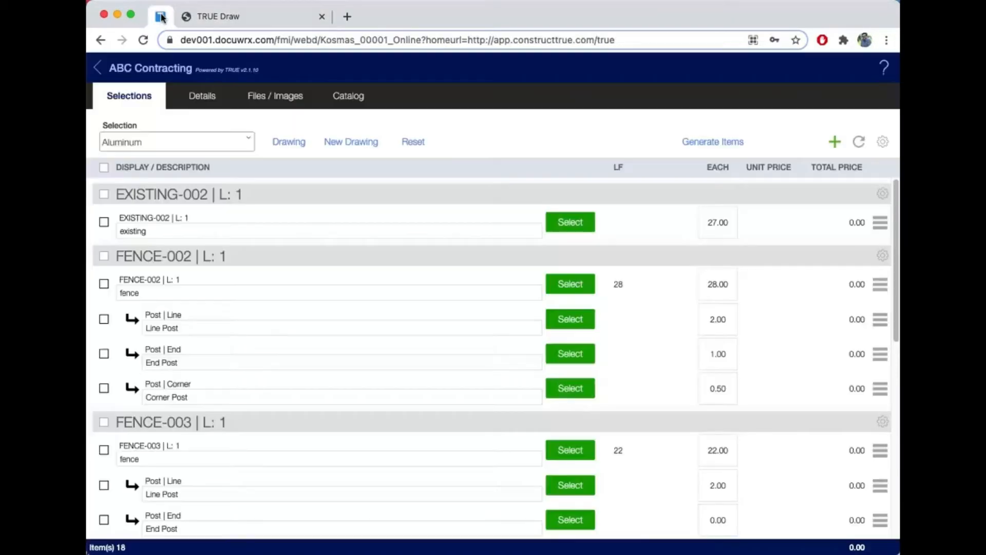
left_click(883, 256)
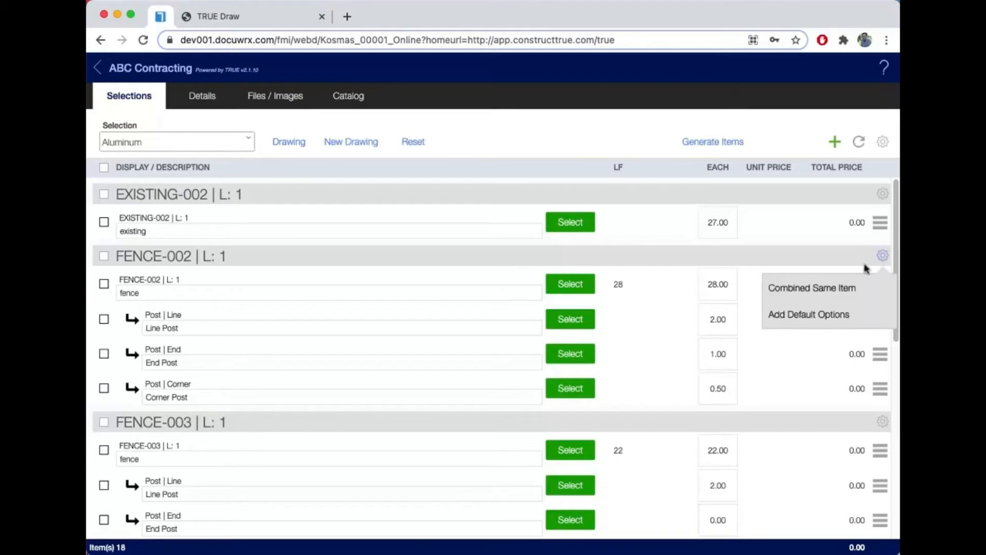
left_click(830, 289)
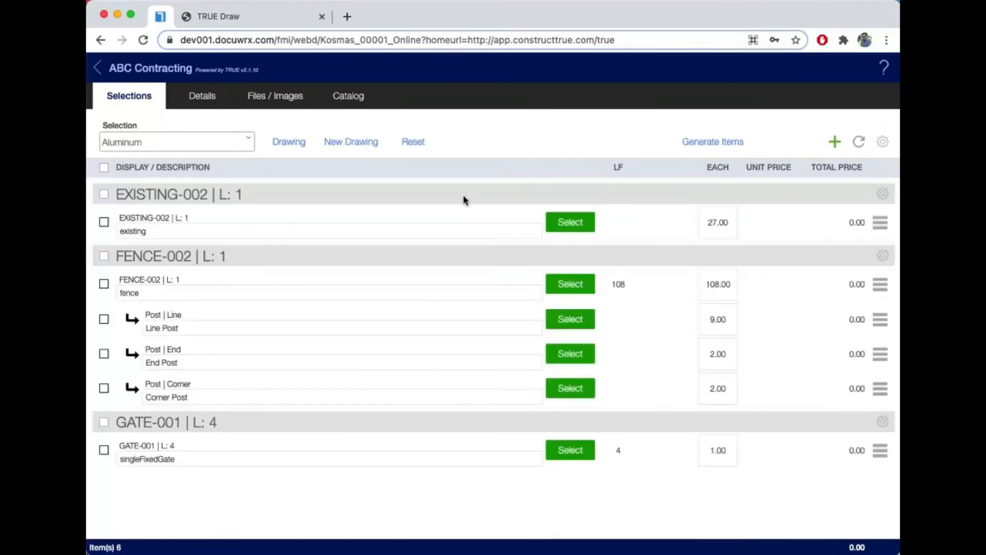
Step: In the drawing, shorten the 26' 0" fence to 21' 0" and put the dotted existing fence's free end back at its original corner
left_click(258, 17)
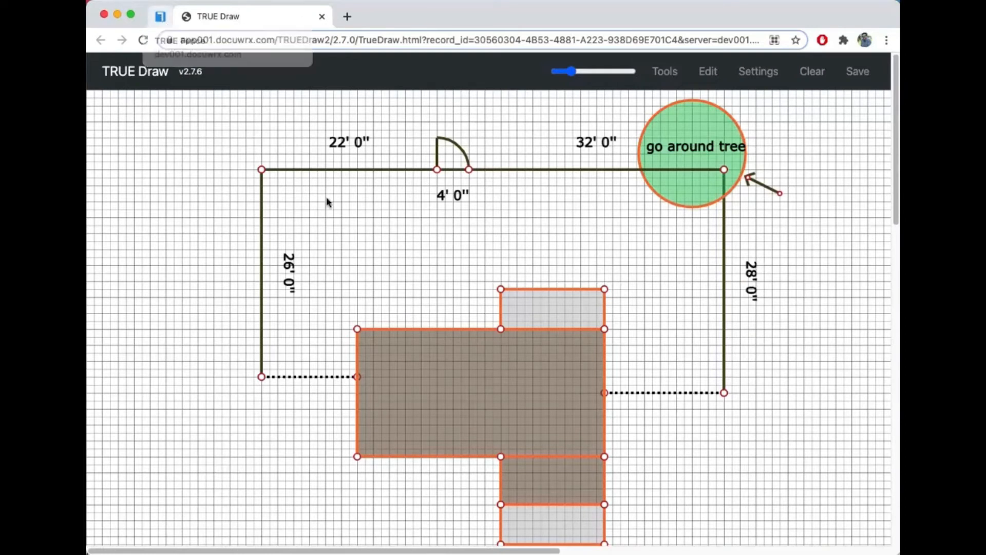
left_click(669, 77)
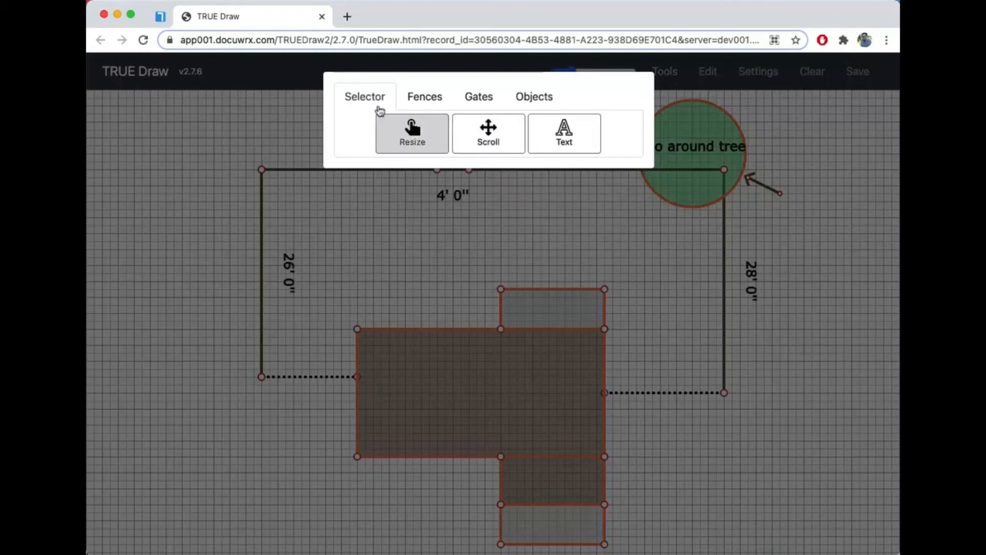
left_click(410, 133)
left_click_drag(261, 377, 262, 337)
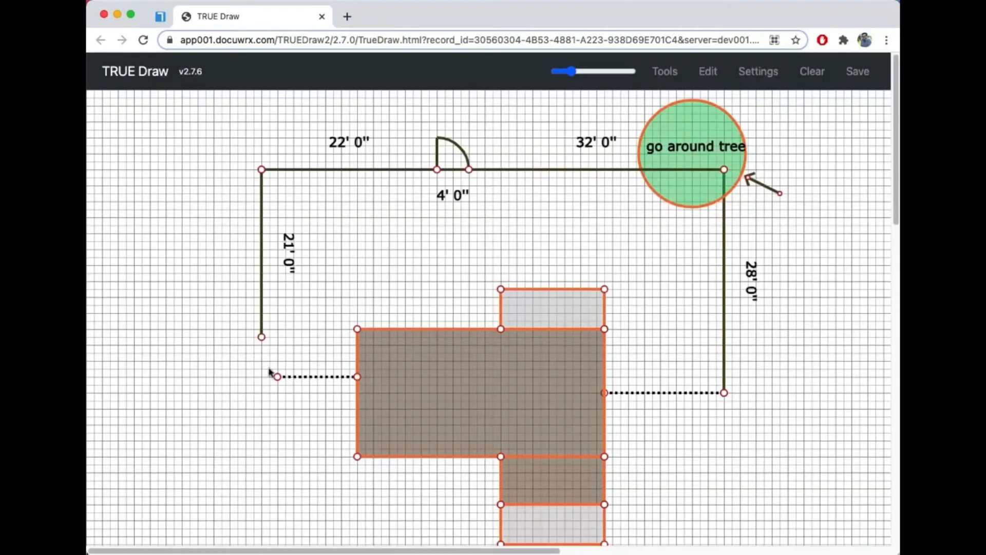
left_click_drag(277, 376, 262, 377)
Step: Draw a separate 5' 0" fence section between the shortened fence and the end of the dotted existing fence
left_click(667, 71)
left_click(440, 97)
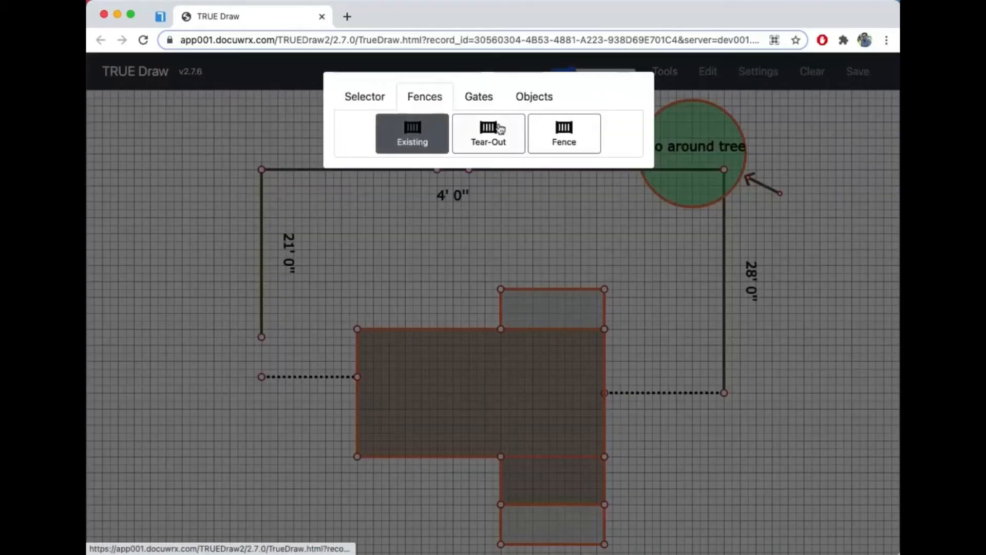
left_click(500, 129)
left_click_drag(260, 336, 258, 374)
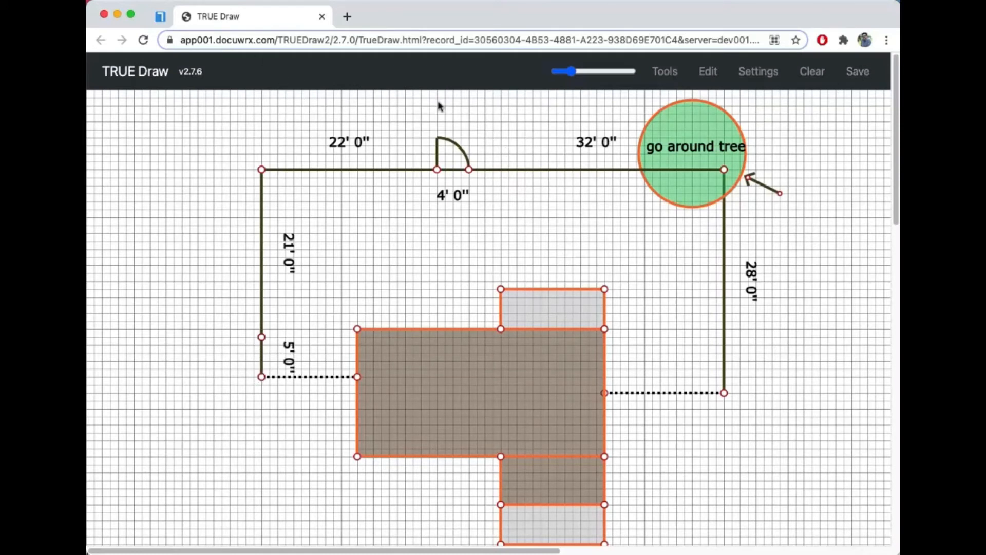
left_click(610, 128)
Step: Switch the quote to the SEL-3 selection and compare its separate fence items with the drawing
left_click(160, 16)
left_click(177, 141)
left_click(124, 182)
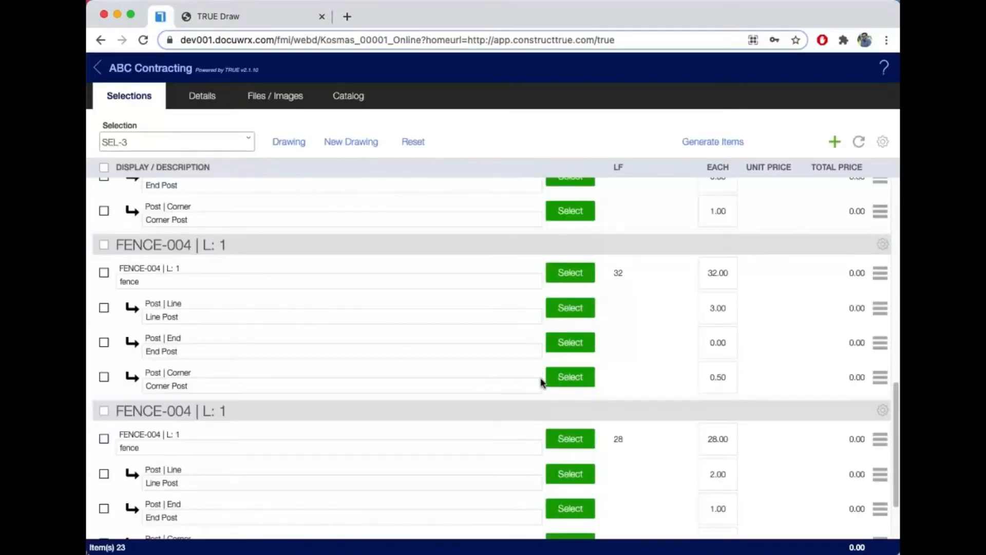
scroll(744, 255, "up", 5)
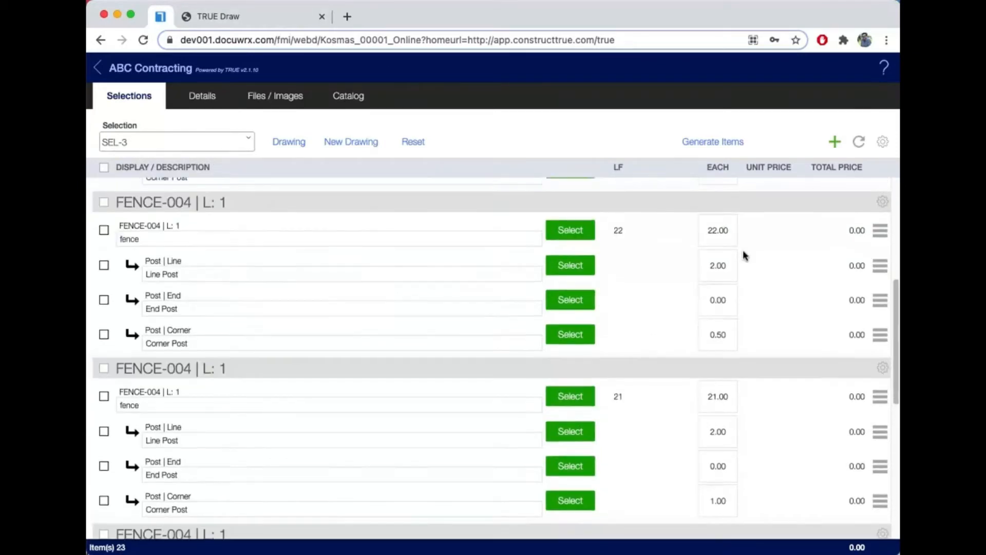
scroll(880, 224, "up", 3)
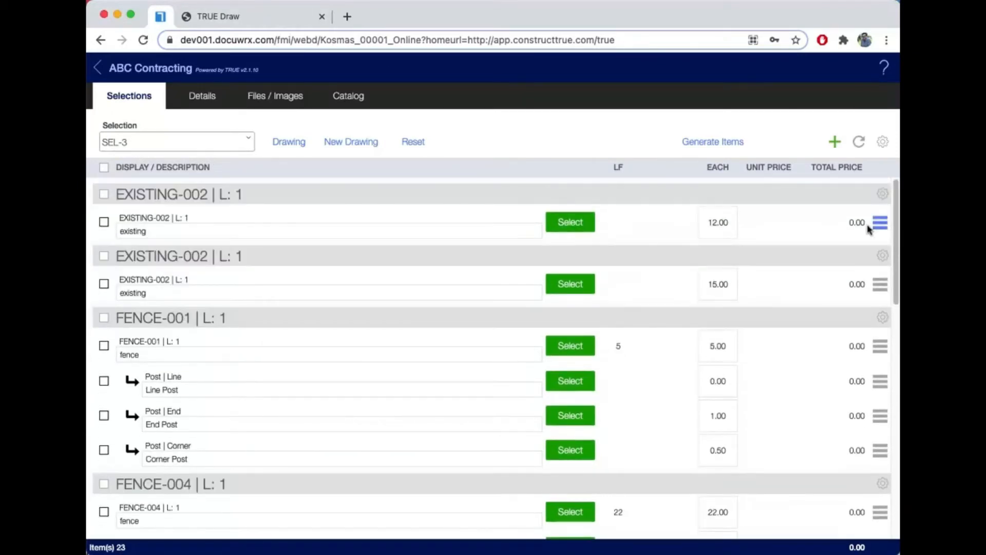
left_click(882, 317)
left_click(286, 23)
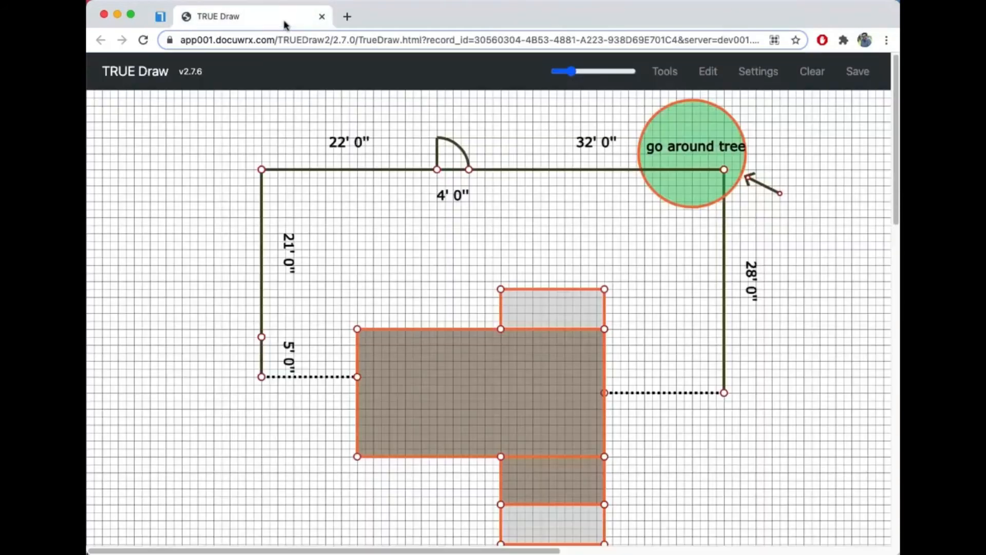
left_click(160, 16)
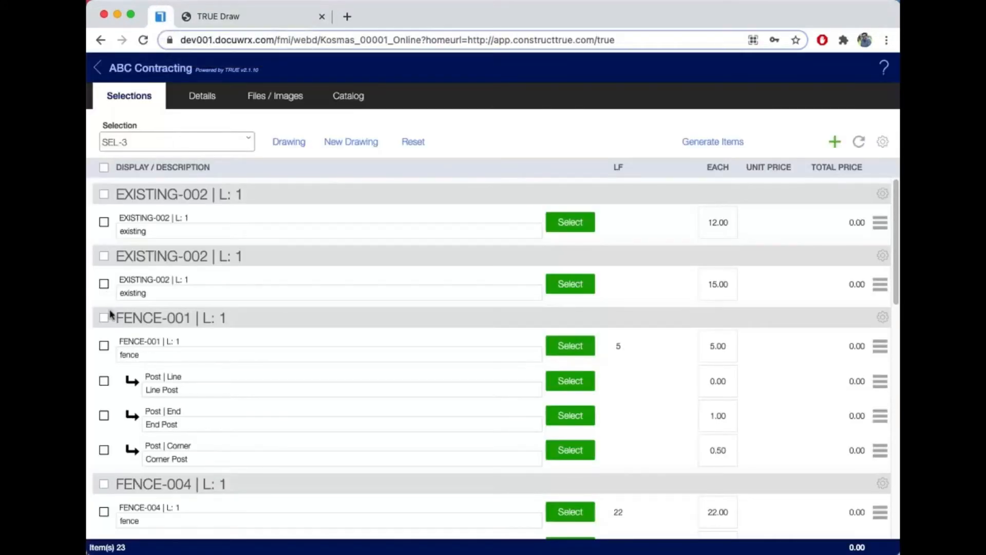
Step: Combine the four FENCE-004 items of 22, 21, 32 and 28 feet, leaving FENCE-001 separate
scroll(157, 347, "down", 3)
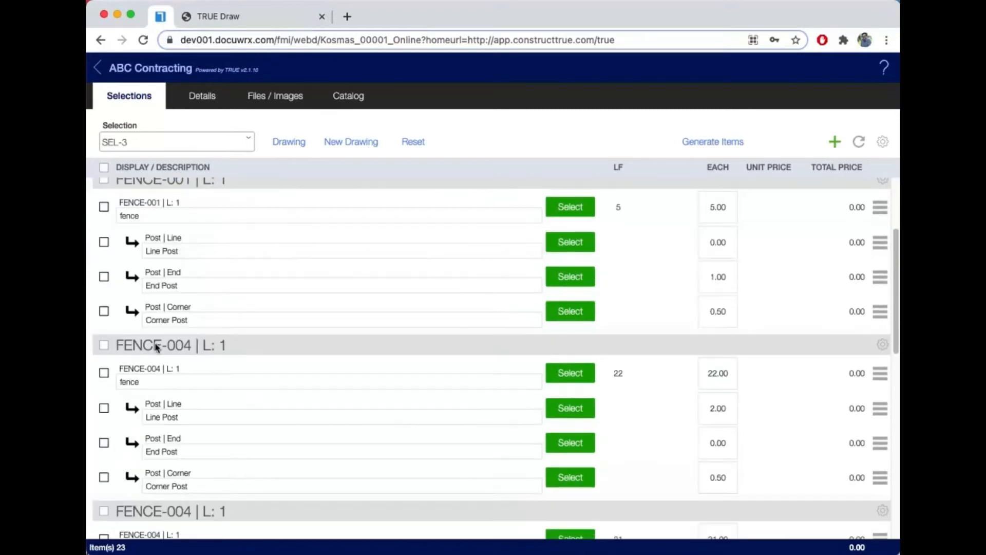
left_click(104, 373)
scroll(105, 391, "down", 3)
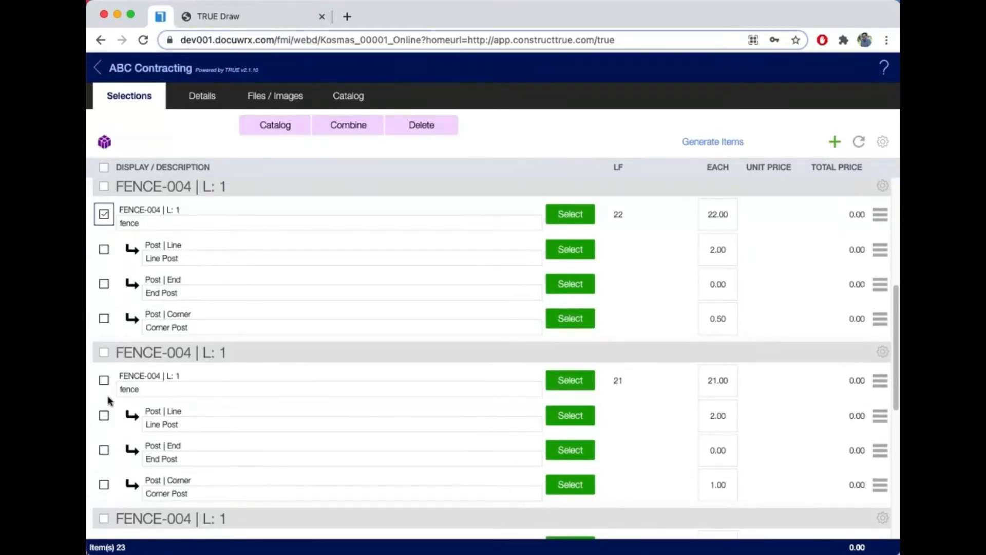
left_click(104, 380)
scroll(102, 379, "down", 3)
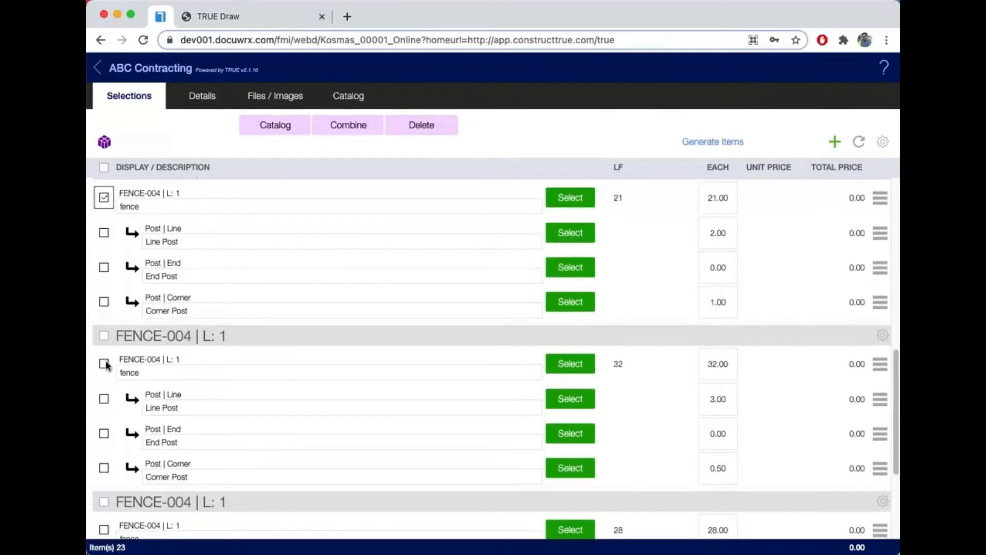
left_click(105, 364)
scroll(106, 366, "down", 3)
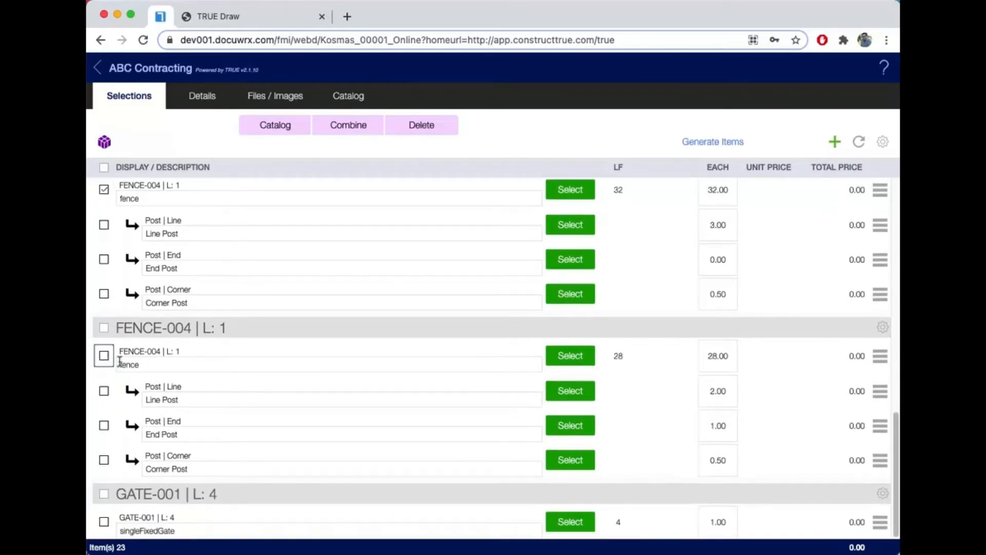
left_click(347, 127)
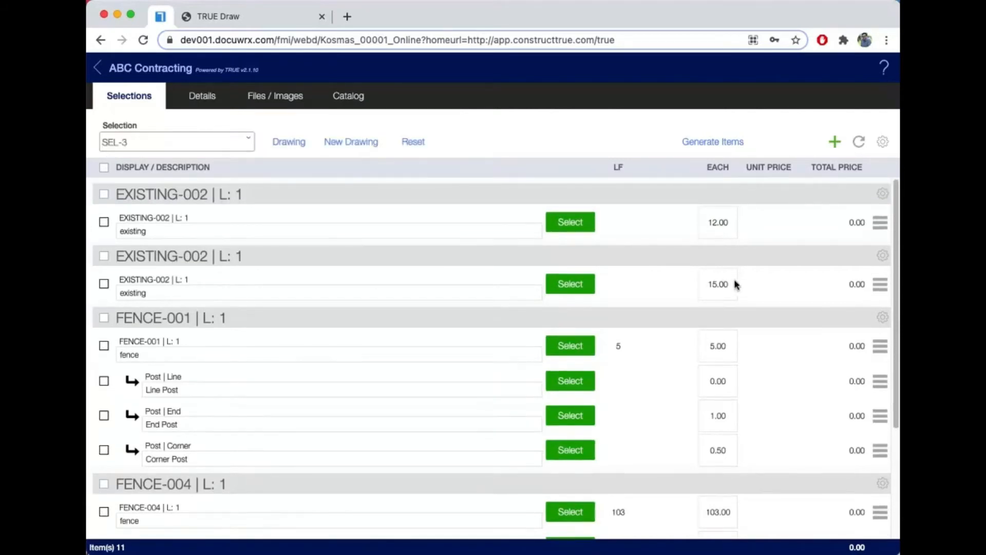
Step: Review the combined fence items in SEL-3 against the 5' 0" section in the drawing
scroll(625, 363, "down", 3)
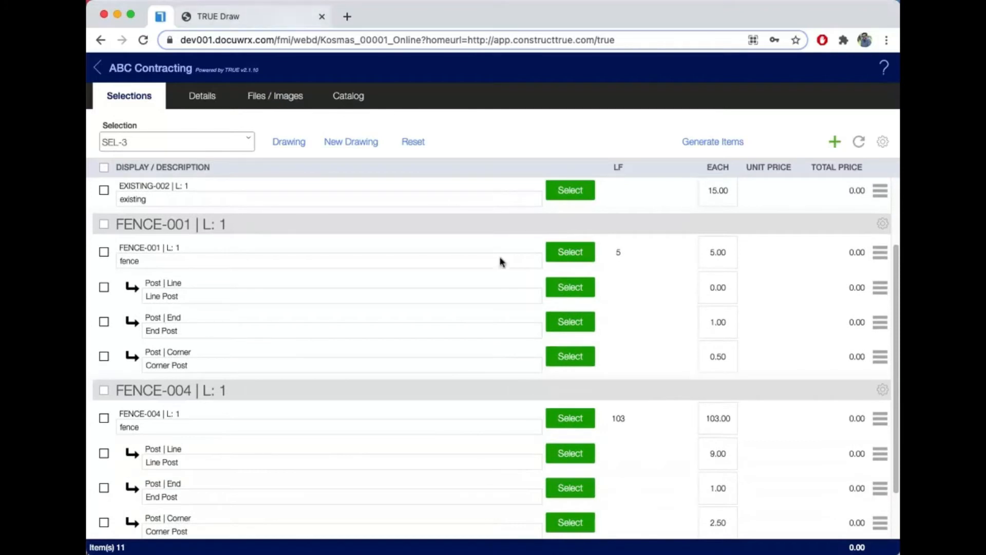
left_click(290, 20)
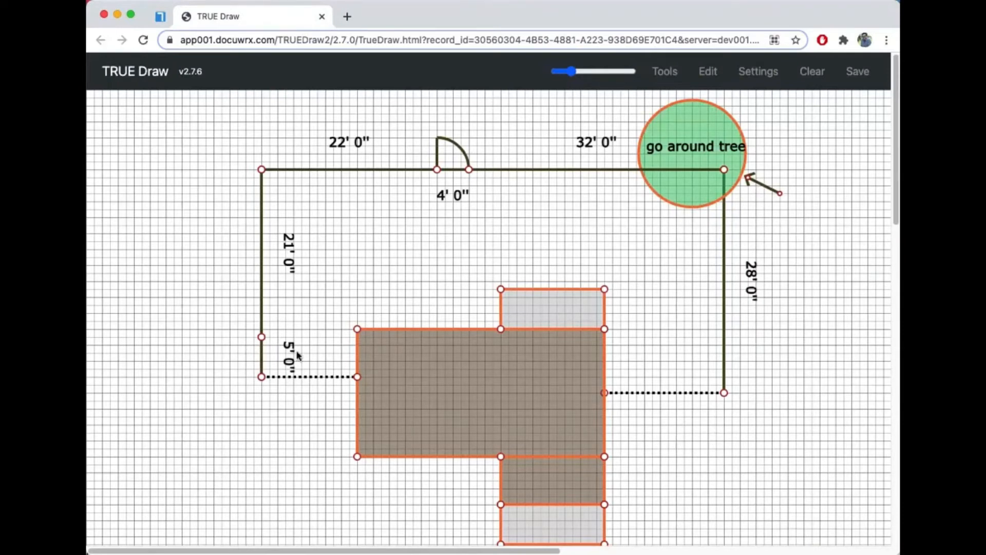
left_click(161, 17)
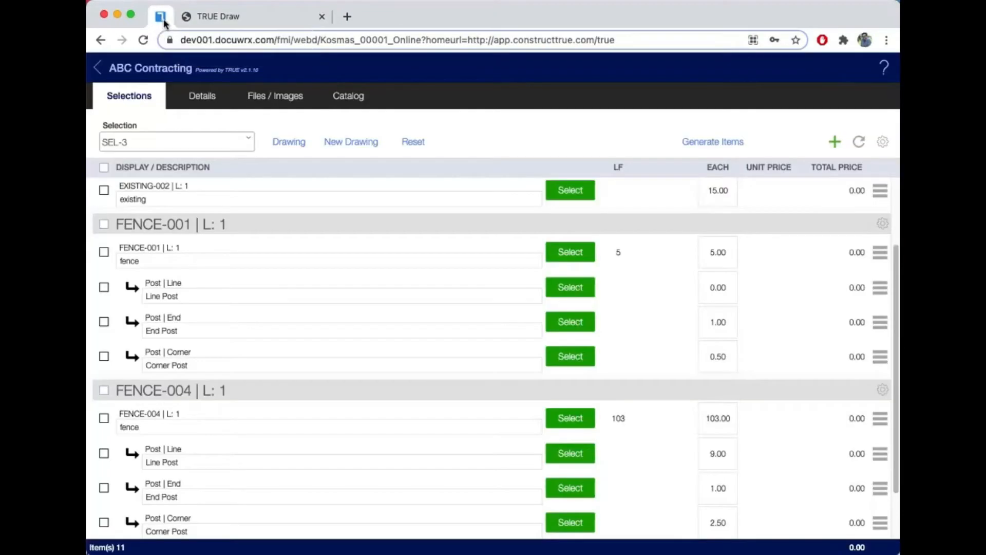
Step: In the Aluminum selection, assign the 4' x 6' Black Aluminum 2-Rail product from the Aluminum category to the FENCE-002 item
left_click(185, 146)
left_click(172, 169)
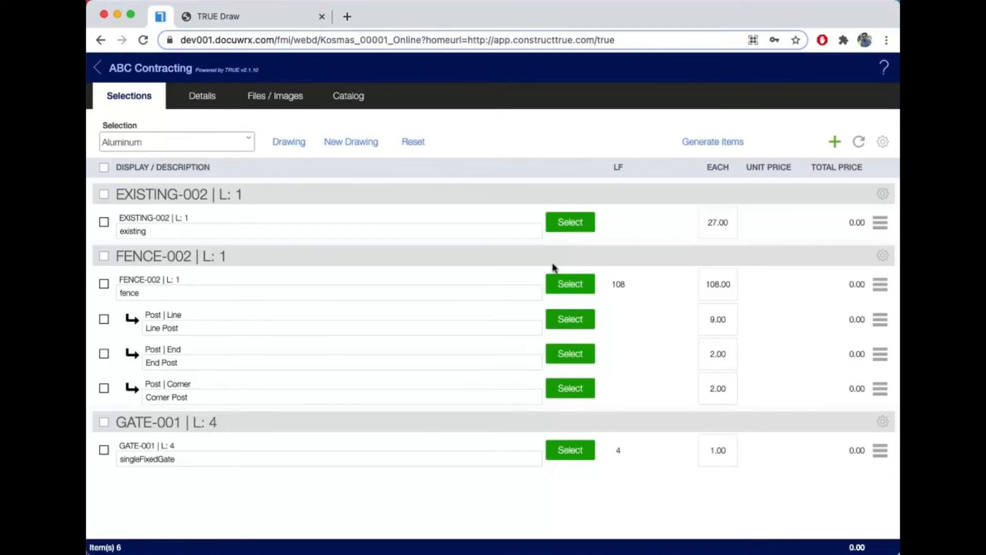
left_click(569, 283)
left_click(238, 119)
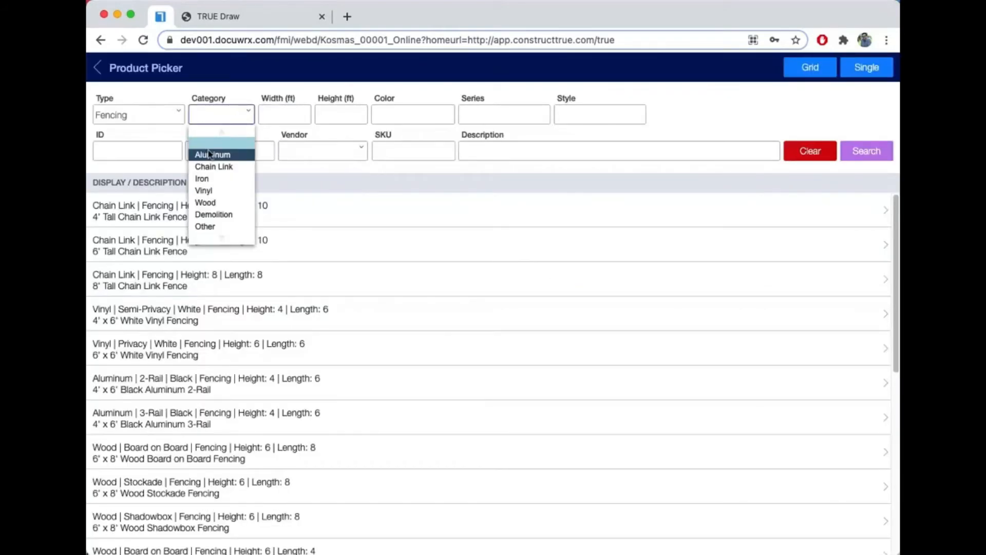
left_click(211, 154)
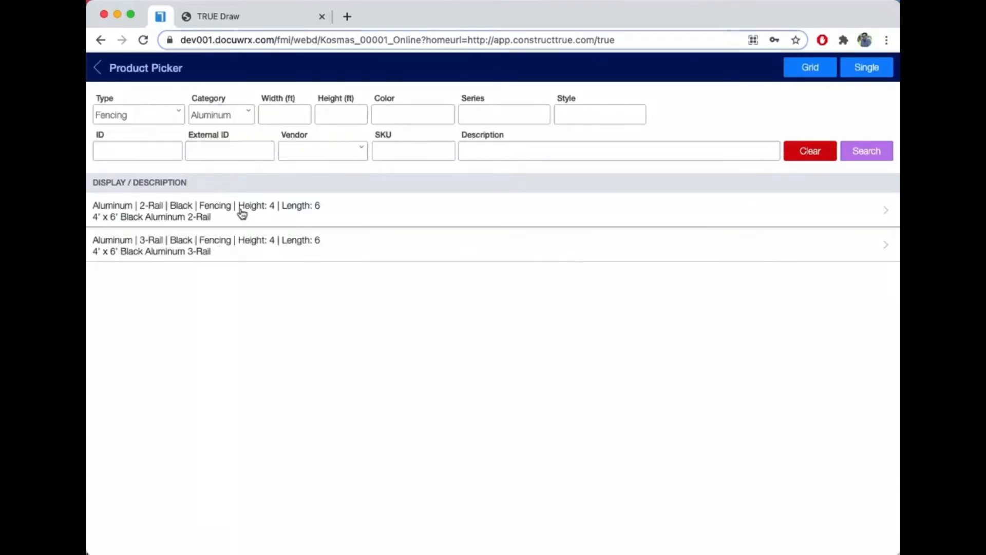
left_click(241, 215)
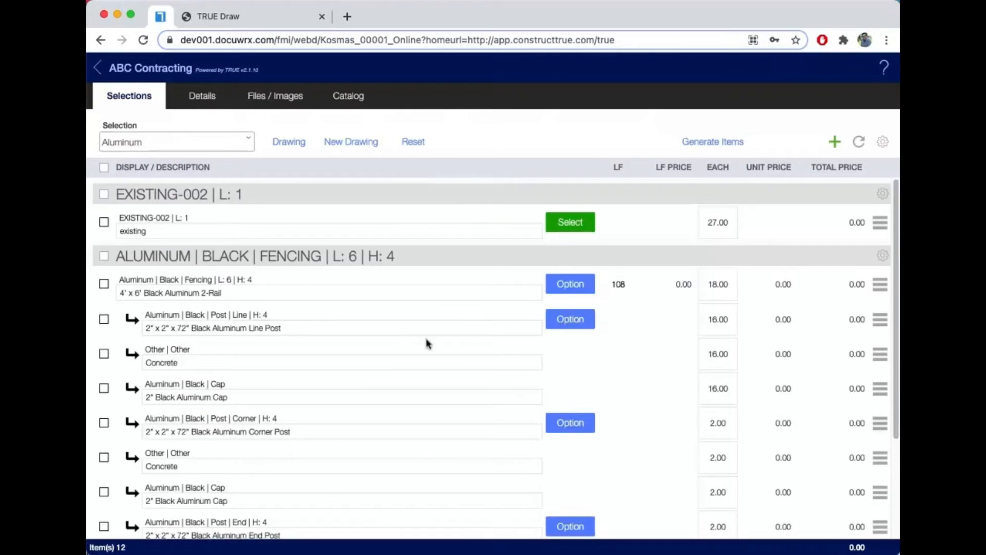
Step: Combine the same sub-items, such as the concrete and caps, across the Aluminum selection
scroll(428, 343, "down", 3)
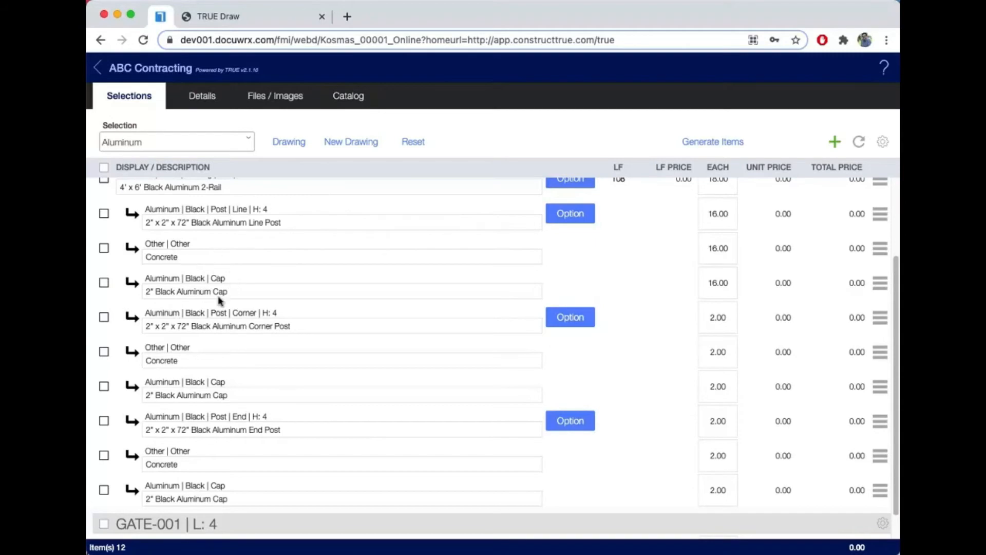
scroll(815, 273, "up", 2)
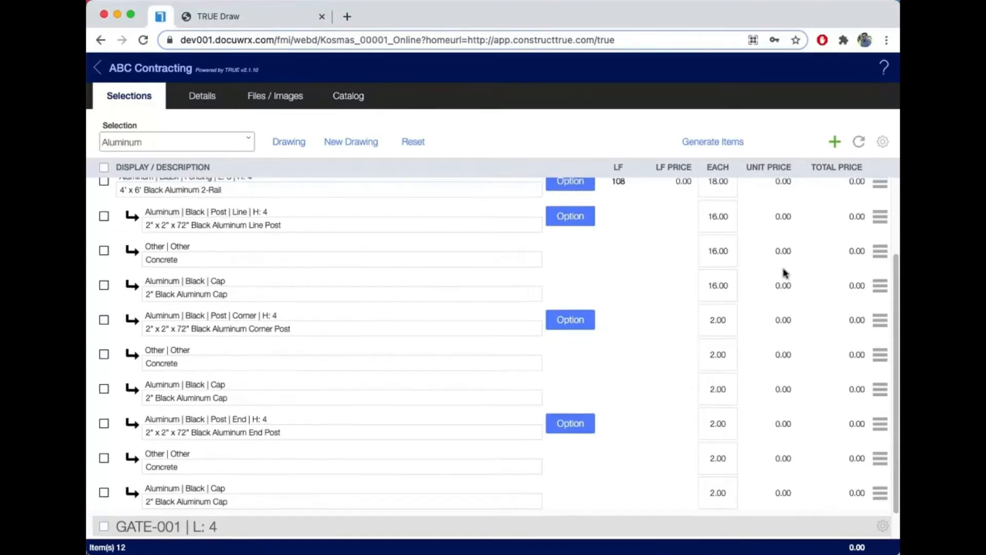
left_click(882, 141)
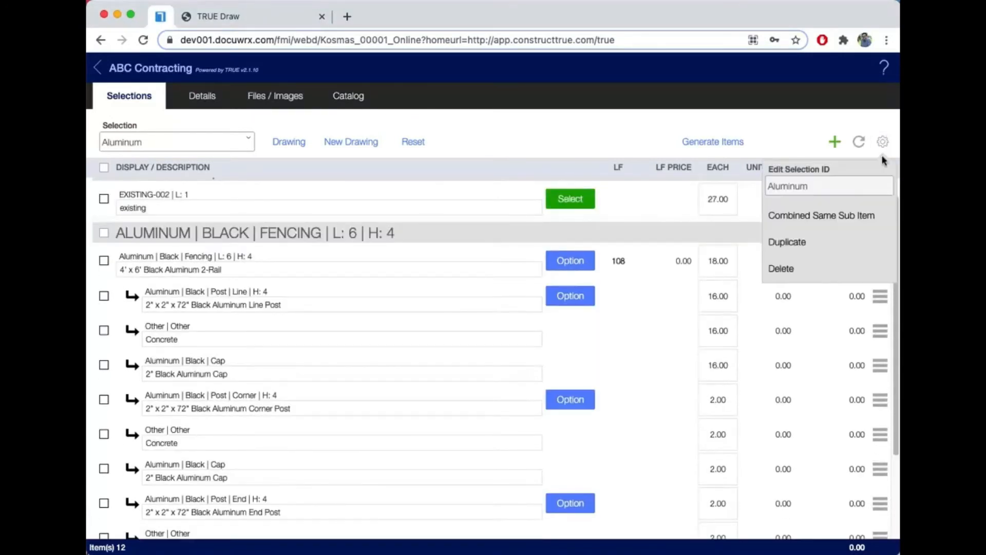
left_click(840, 218)
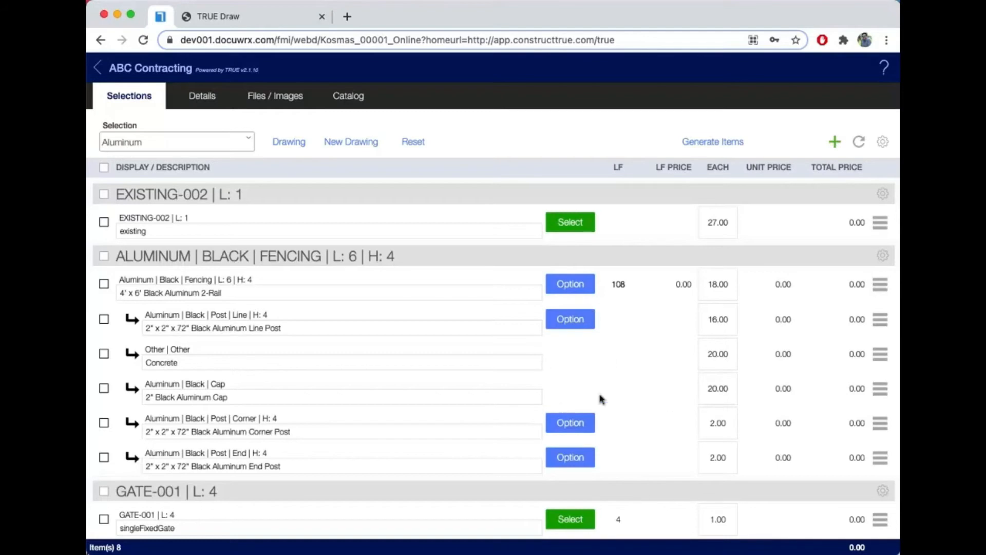
Step: Assign a 4' x 4' Black Aluminum Single Gate from the Aluminum category to GATE-001 and review its sub-items
left_click(586, 519)
left_click(236, 118)
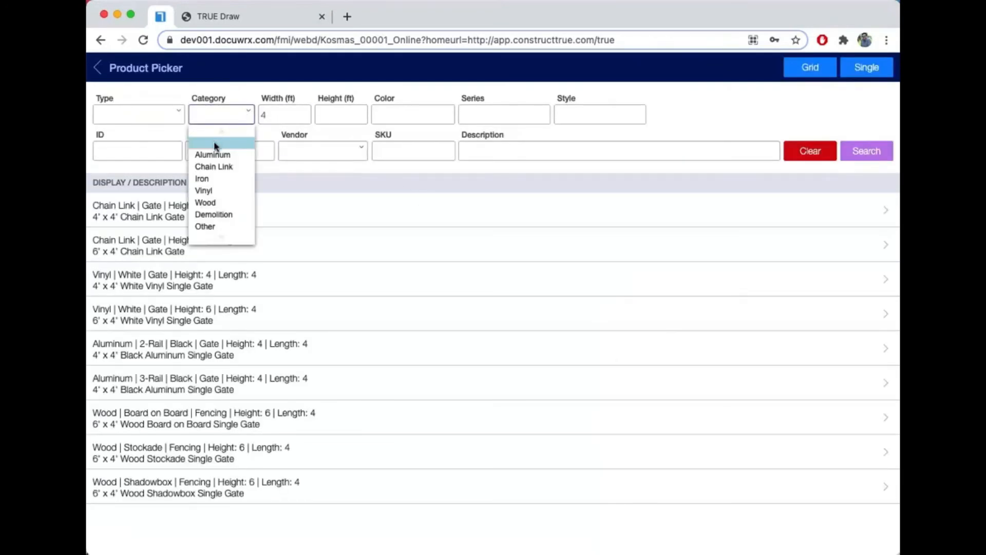
left_click(214, 157)
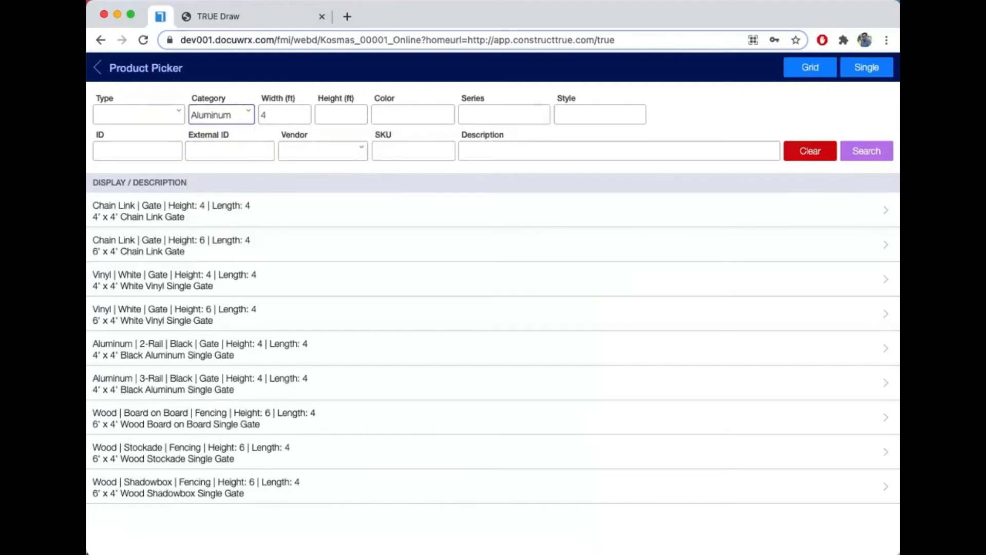
left_click(865, 150)
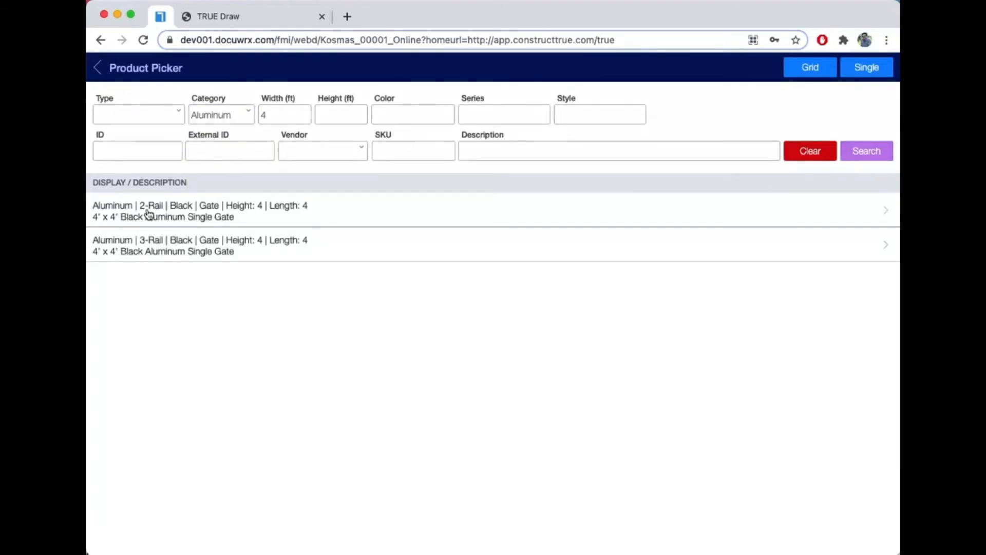
left_click(238, 233)
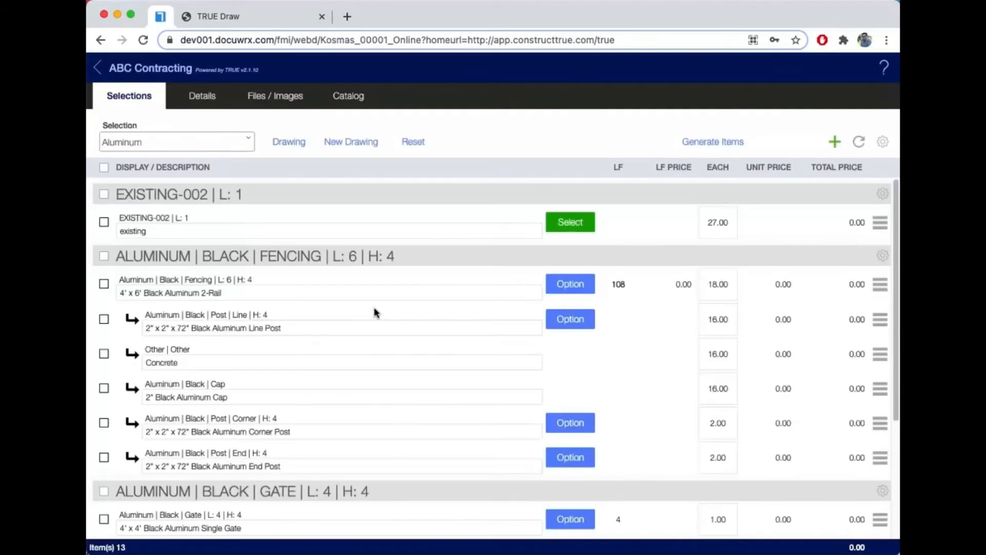
scroll(377, 313, "down", 3)
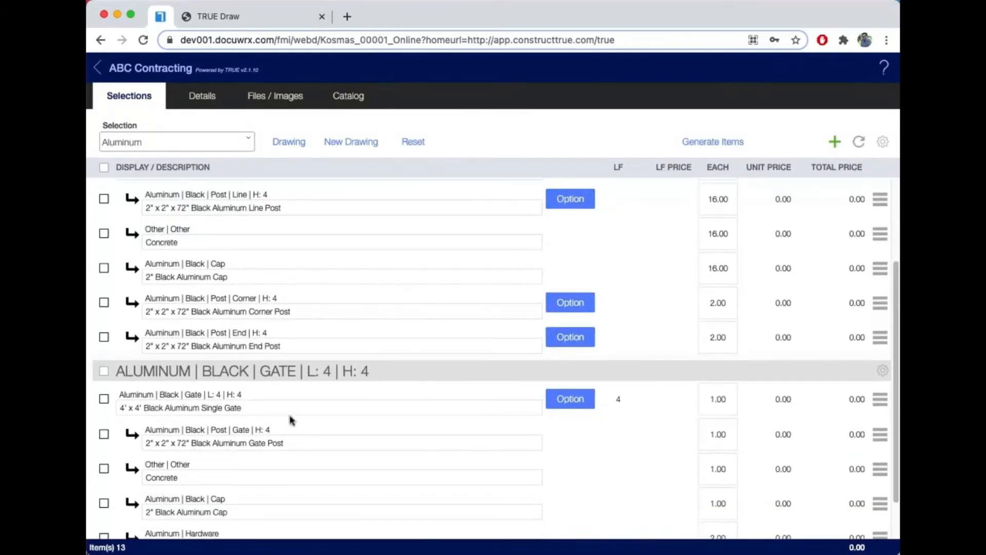
scroll(433, 438, "down", 1)
scroll(431, 437, "up", 4)
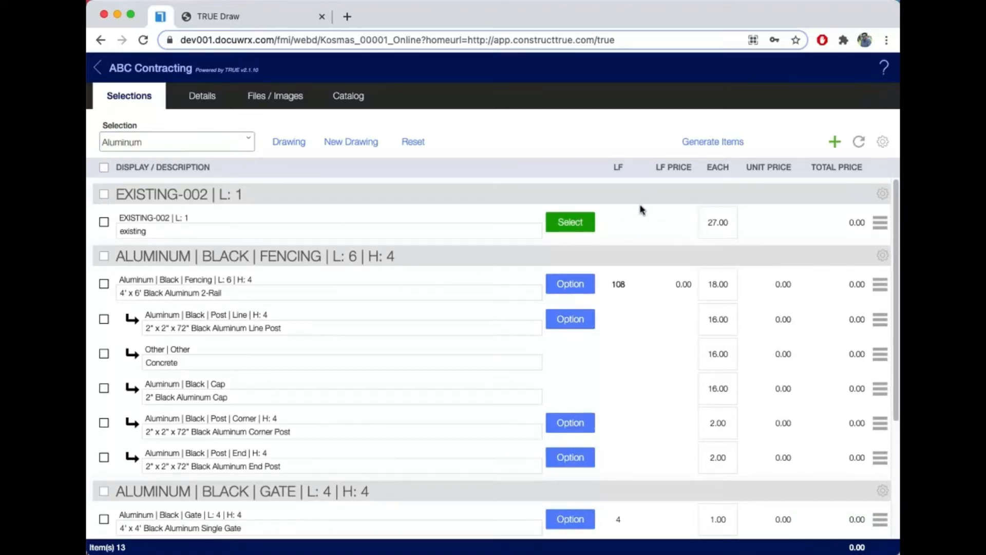
Step: In the Vinyl selection, combine the matching fence items and the matching EXISTING-002 items
left_click(221, 143)
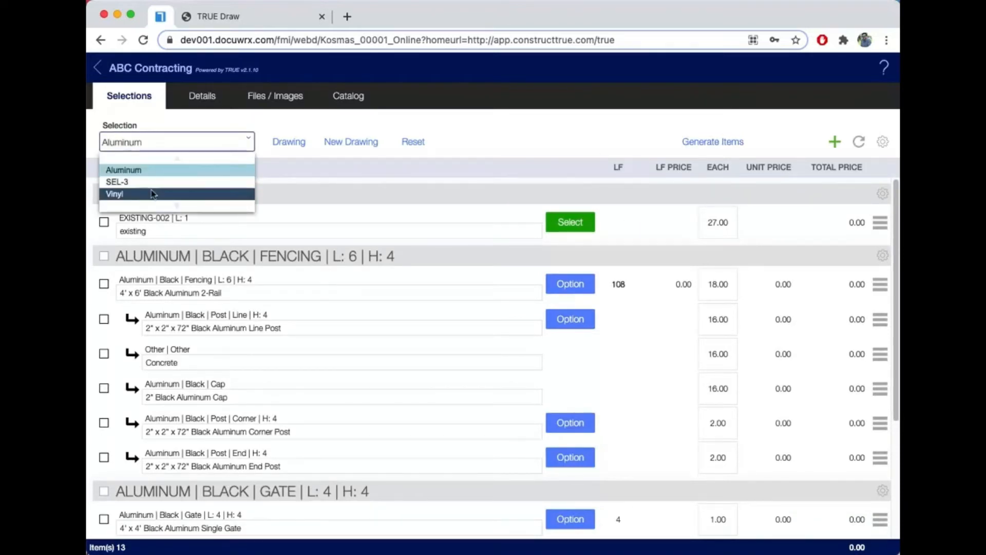
left_click(153, 194)
scroll(451, 230, "down", 5)
scroll(840, 221, "up", 3)
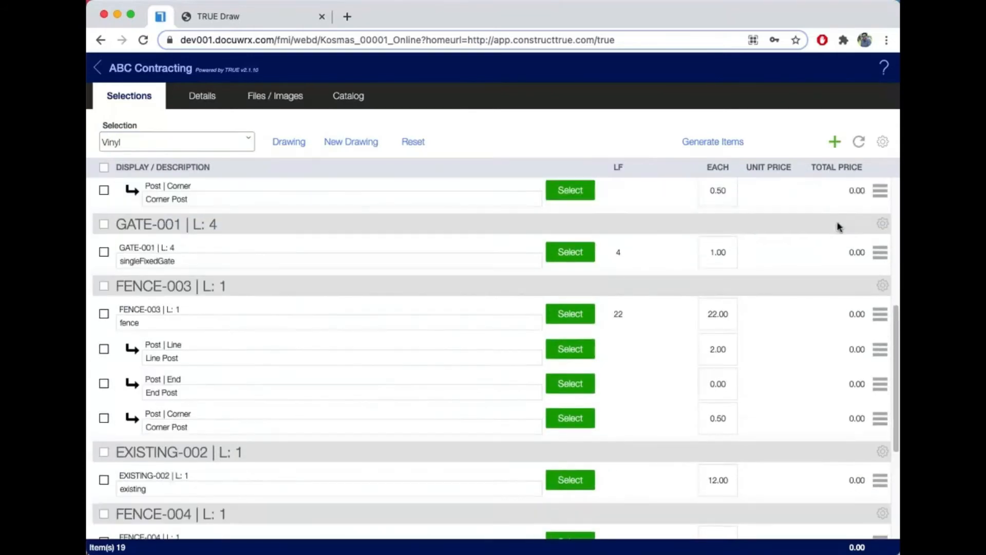
scroll(873, 259, "up", 3)
scroll(879, 260, "up", 2)
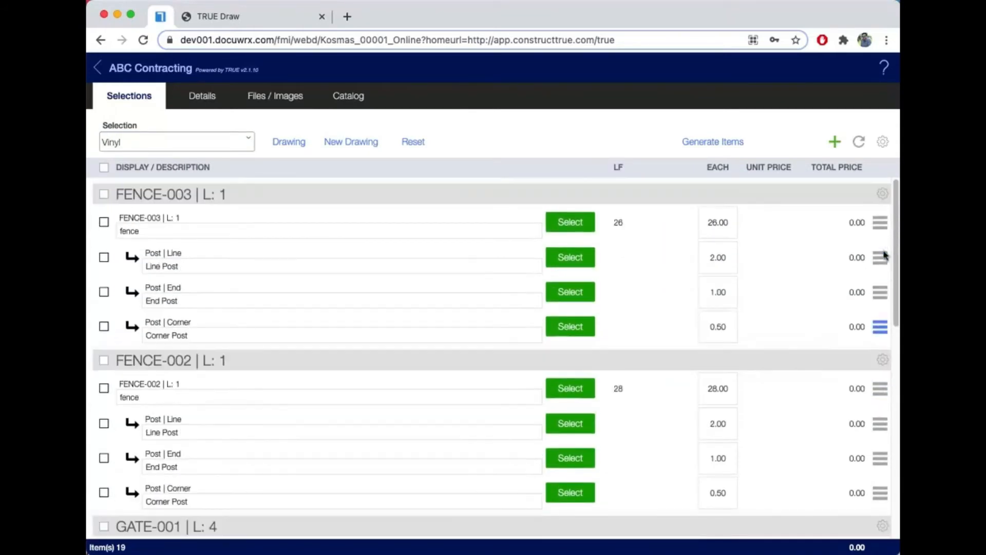
left_click(882, 194)
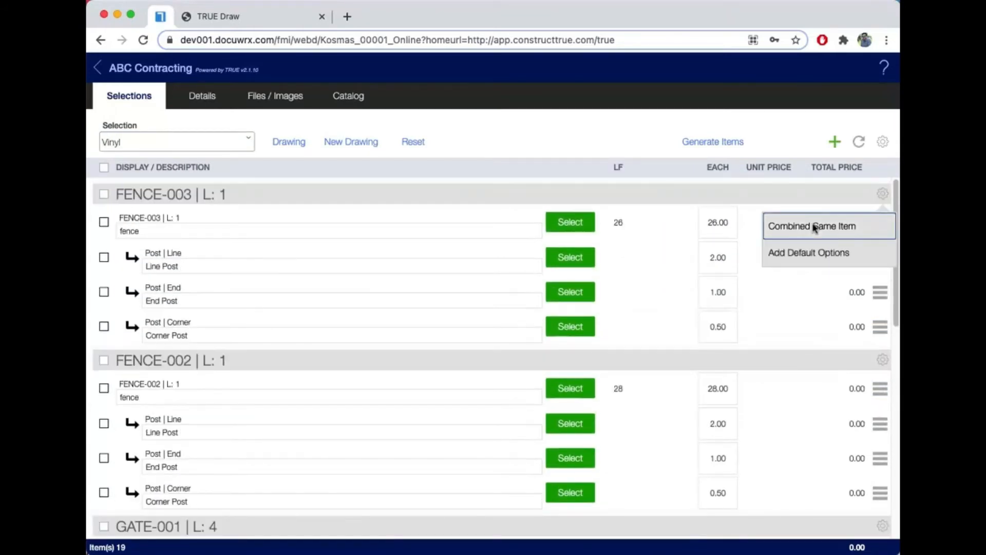
left_click(813, 228)
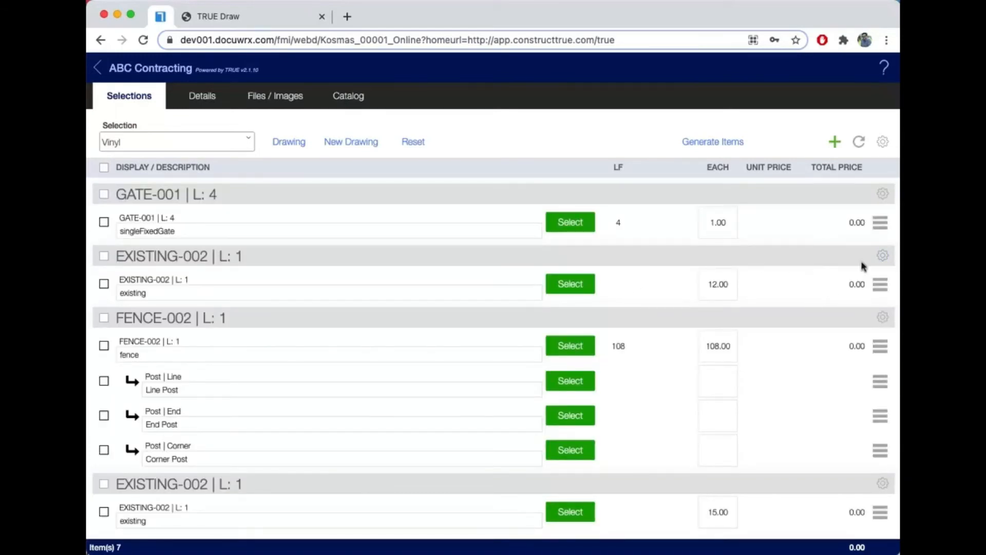
left_click(881, 255)
left_click(823, 287)
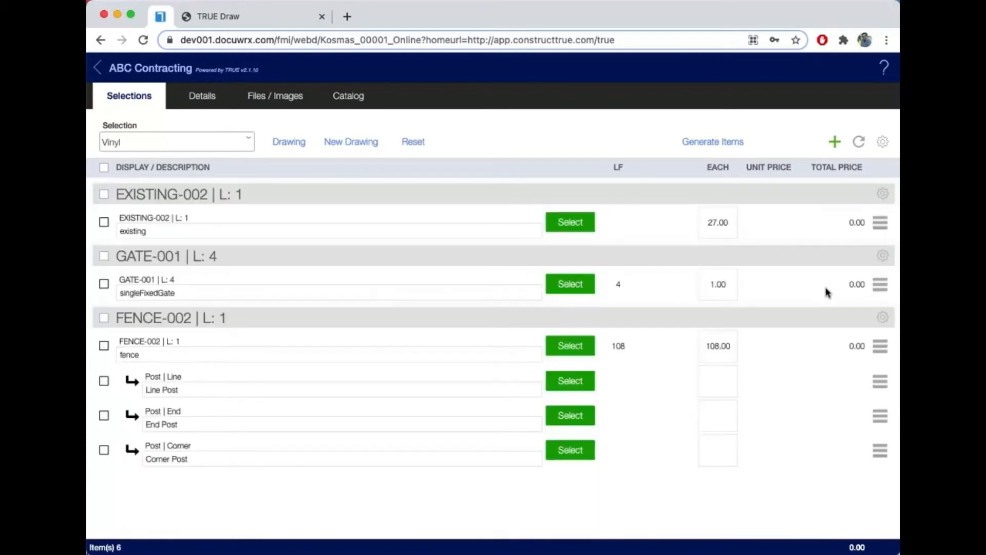
Step: Assign the 6' x 6' White Vinyl Fencing product from the Vinyl category to the combined FENCE-002 item
left_click(569, 345)
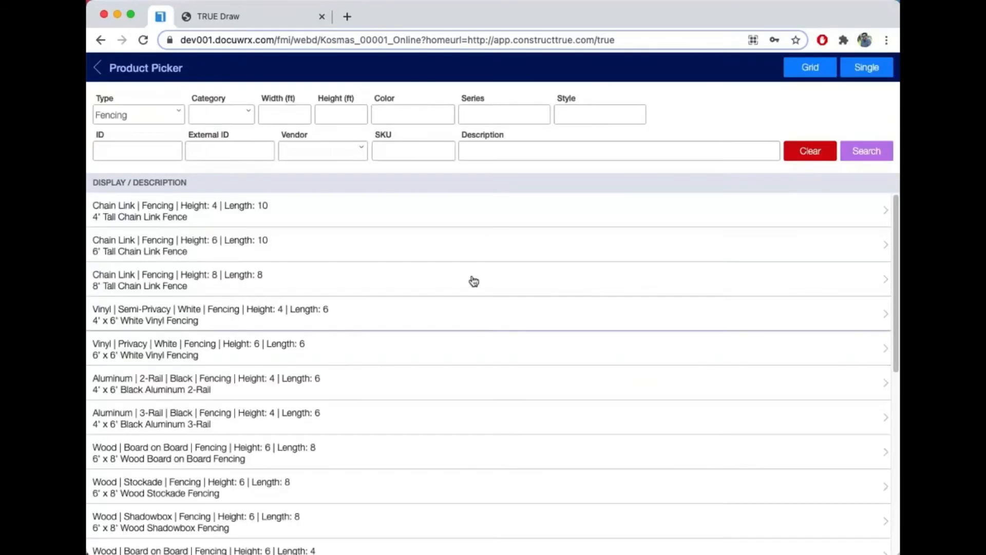
left_click(226, 114)
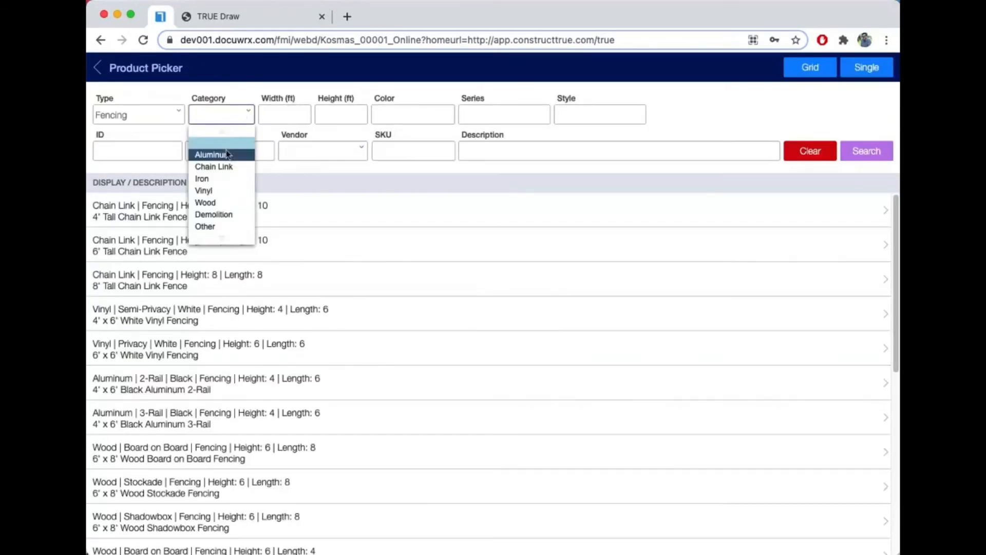
left_click(206, 190)
left_click(886, 150)
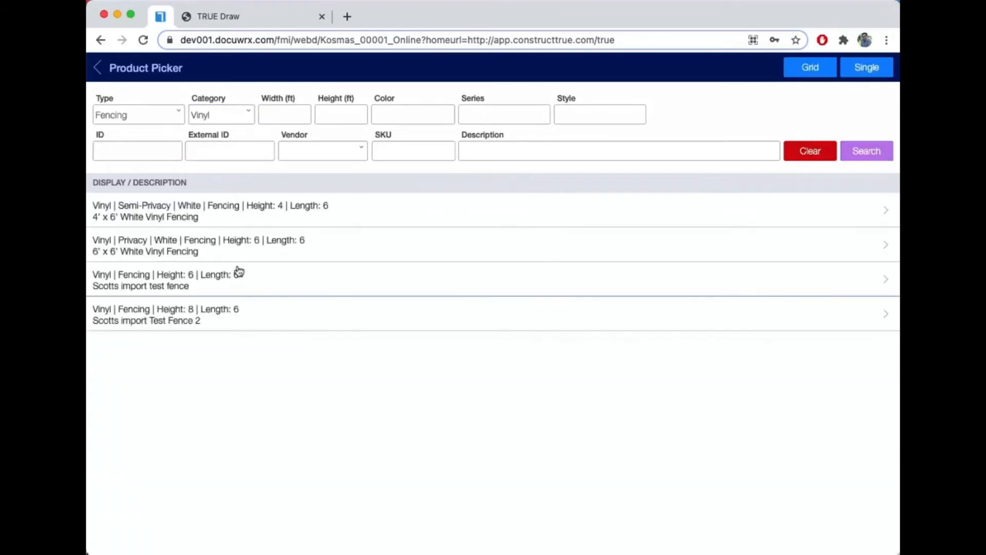
left_click(201, 256)
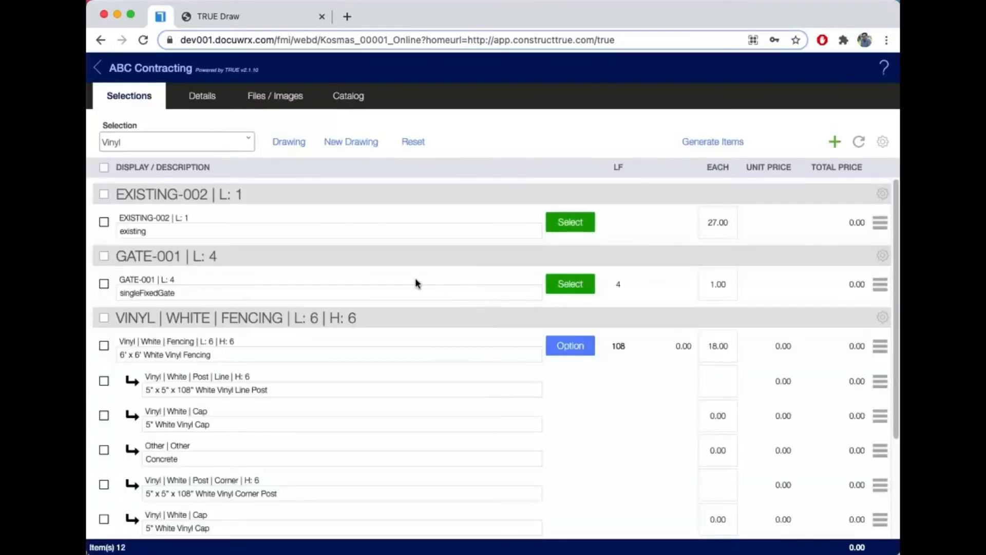
Step: Assign the 6' x 4' White Vinyl Single Gate from the Vinyl category to the GATE-001 item
left_click(569, 283)
left_click(245, 118)
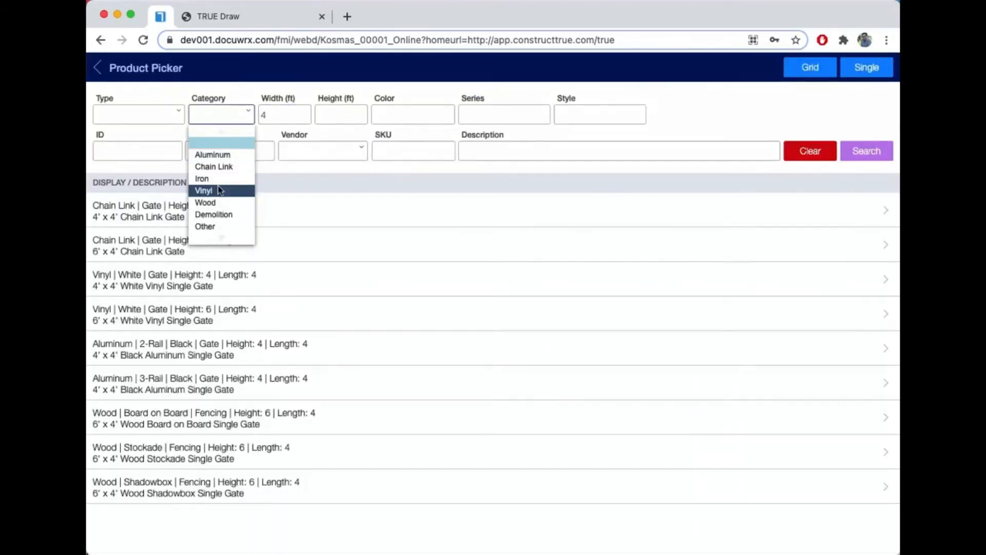
left_click(206, 191)
left_click(885, 154)
left_click(205, 248)
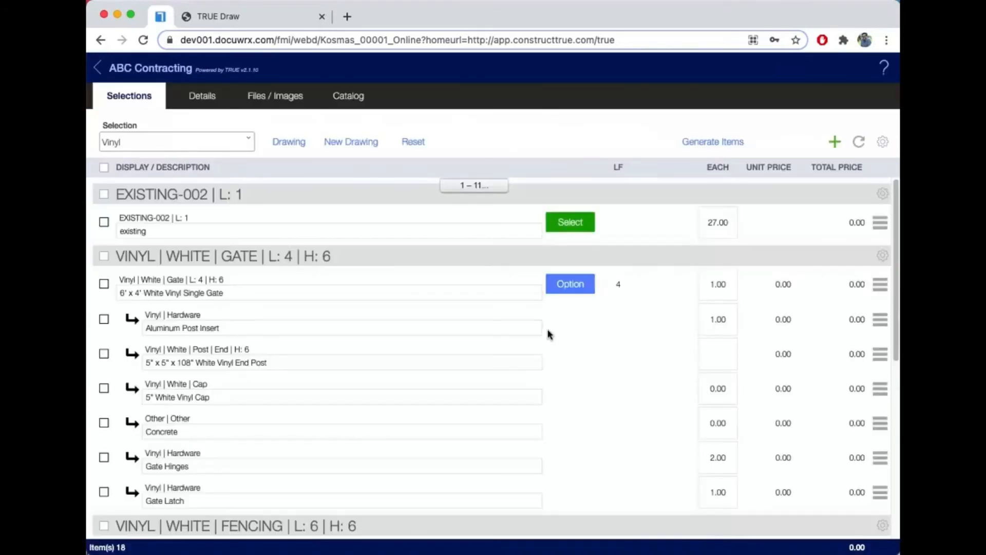
scroll(625, 335, "down", 4)
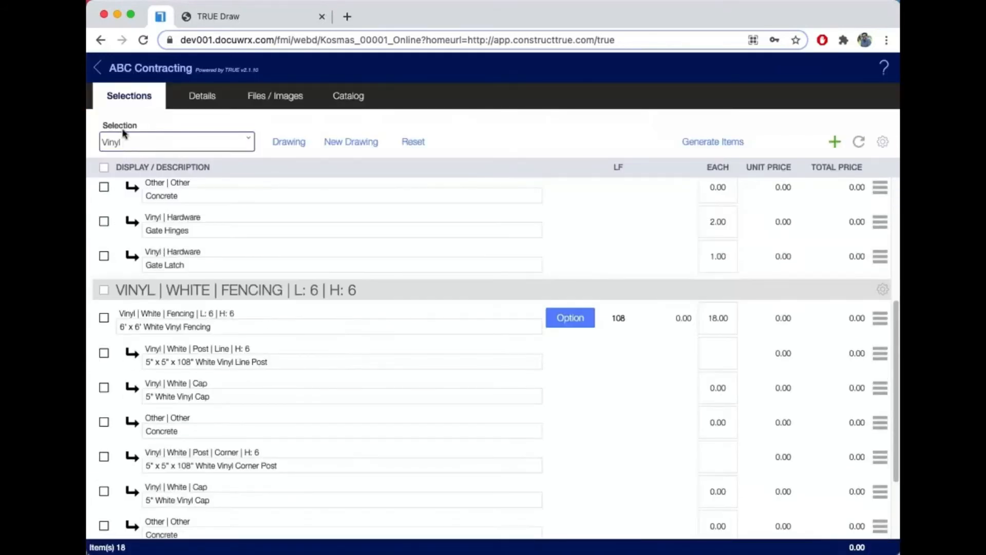
Step: Generate the quote items from the Aluminum selection and check them in the quote's item list
left_click(174, 145)
left_click(136, 169)
left_click(727, 143)
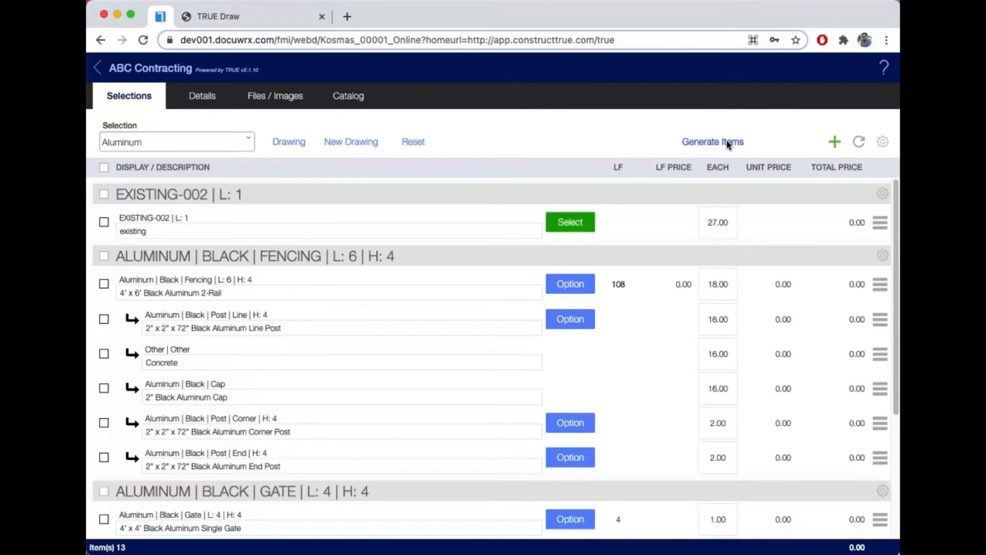
left_click(216, 149)
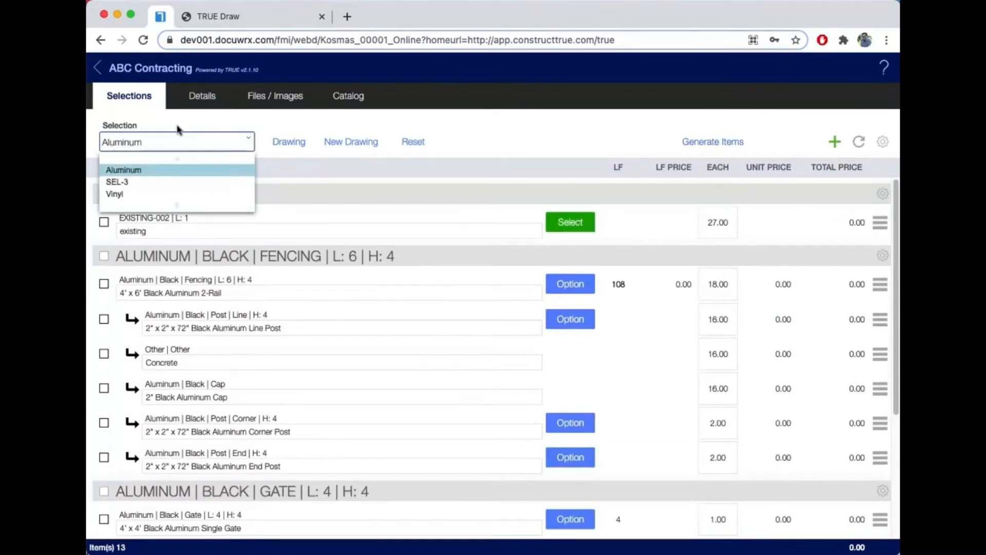
left_click(158, 170)
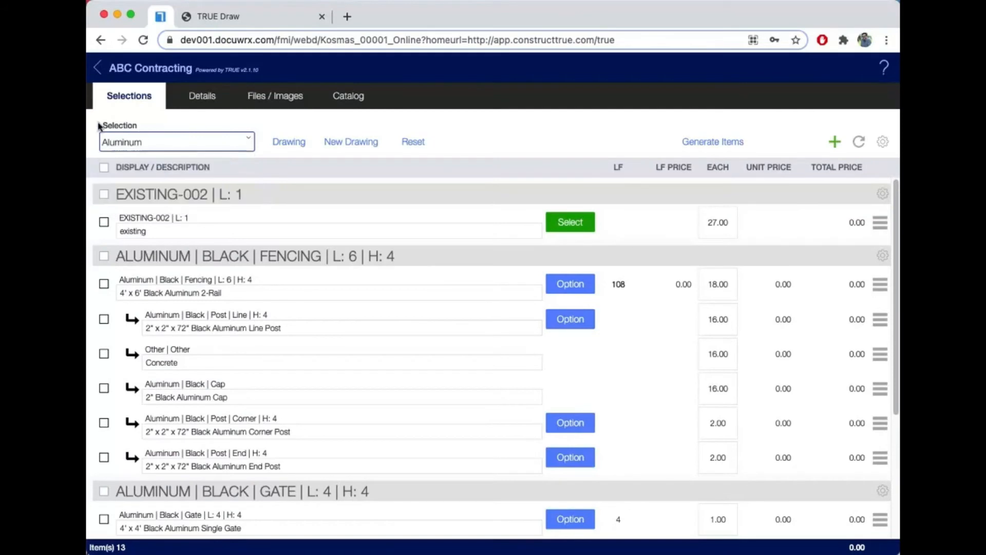
left_click(735, 143)
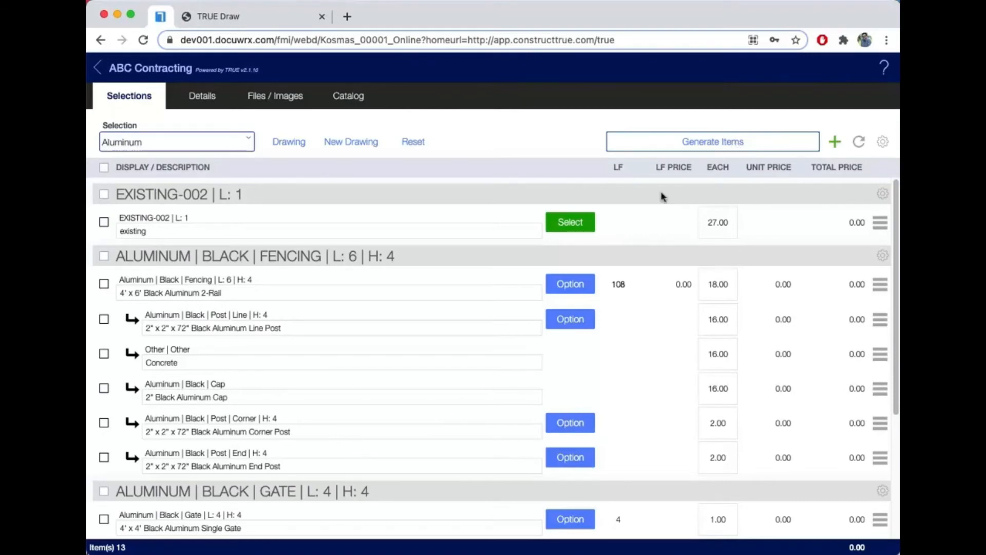
left_click(729, 142)
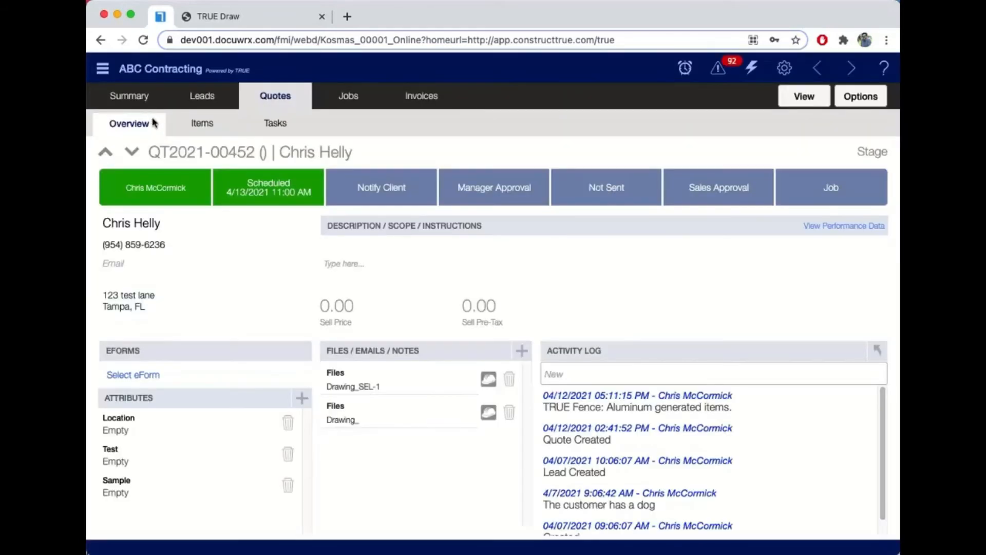
left_click(202, 123)
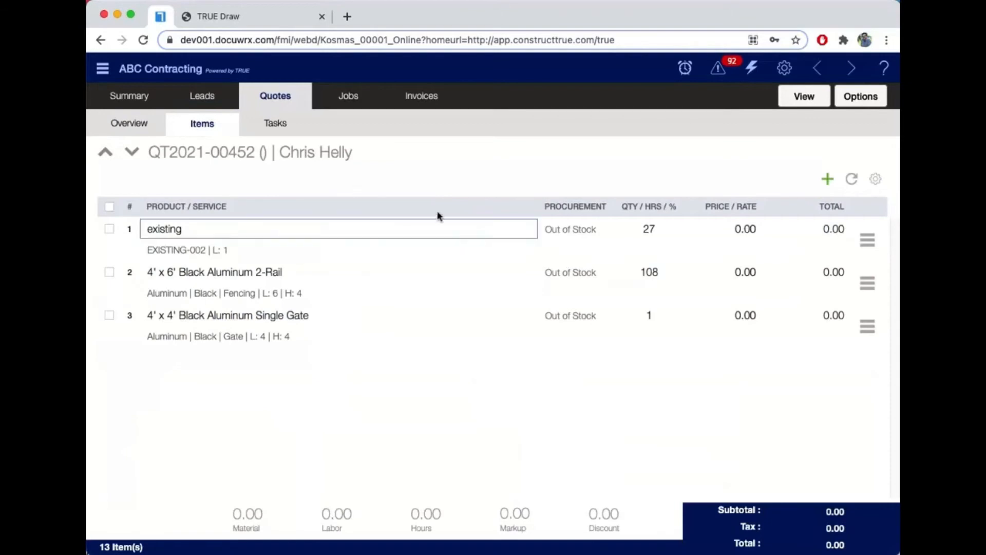
left_click(127, 118)
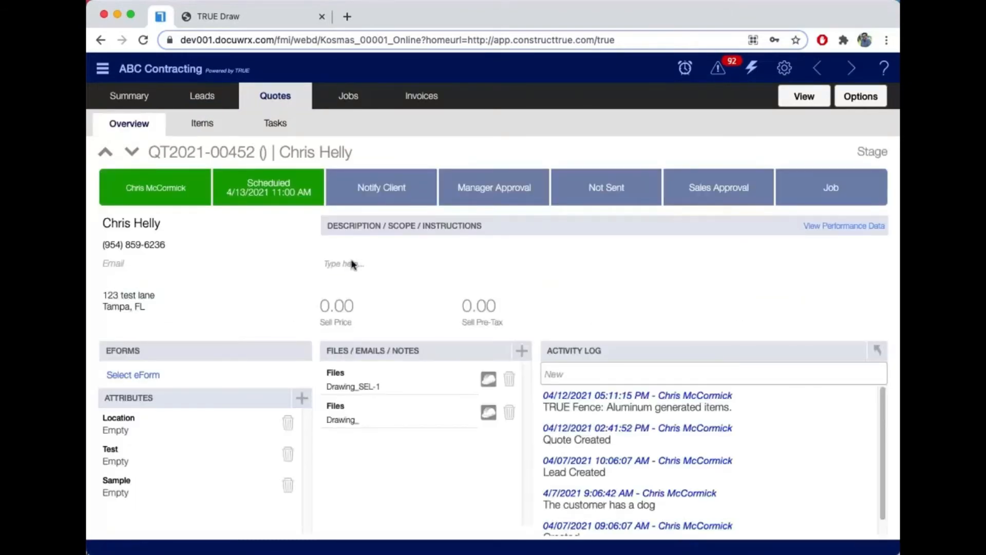
Step: Enter the quote description "Install 108' Aluminum Fence w/ (1) 4' gate"
left_click(353, 264)
type("In")
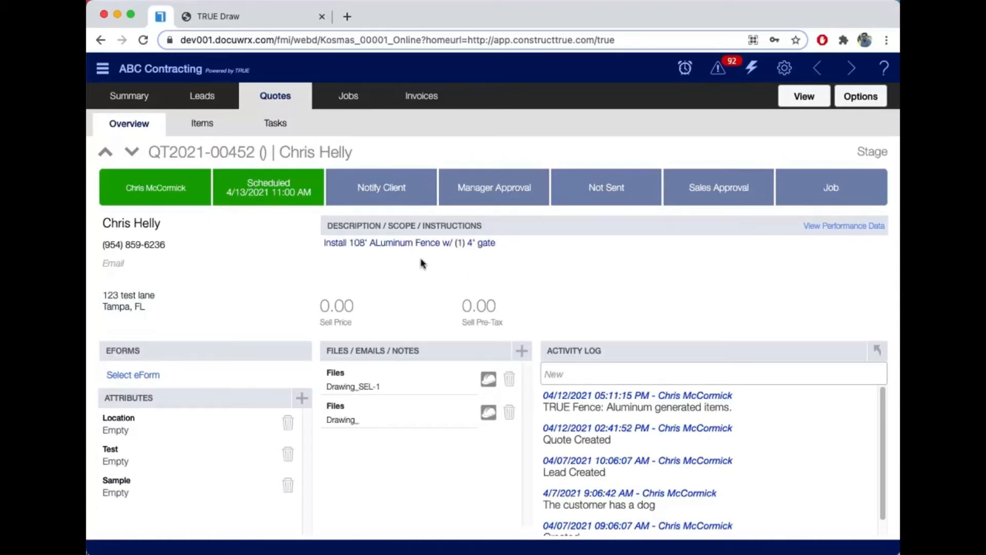
left_click(380, 243)
key("BackSpace")
type("l")
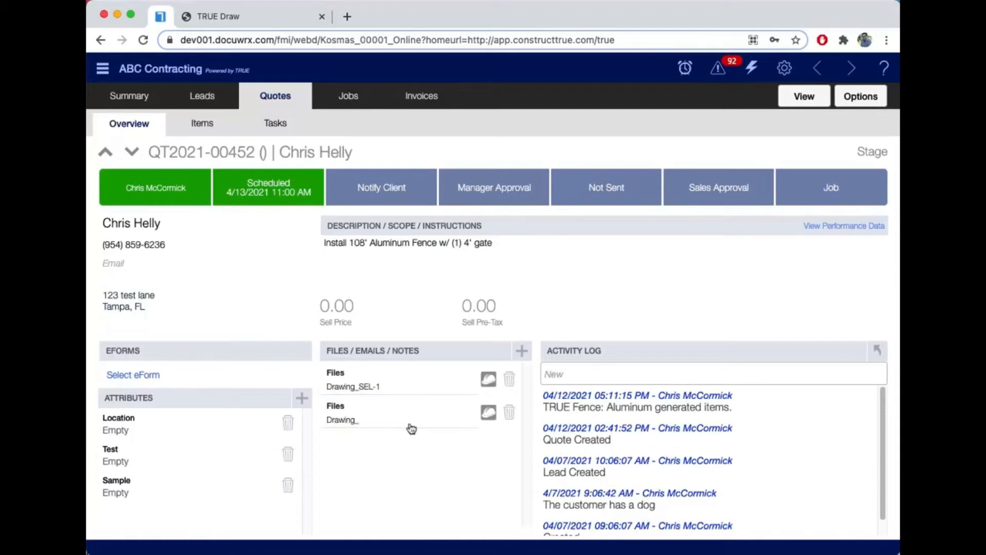
Step: Create a Quote - Itemized eForm for the quote and go to its signature, images and PDF files step
left_click(129, 375)
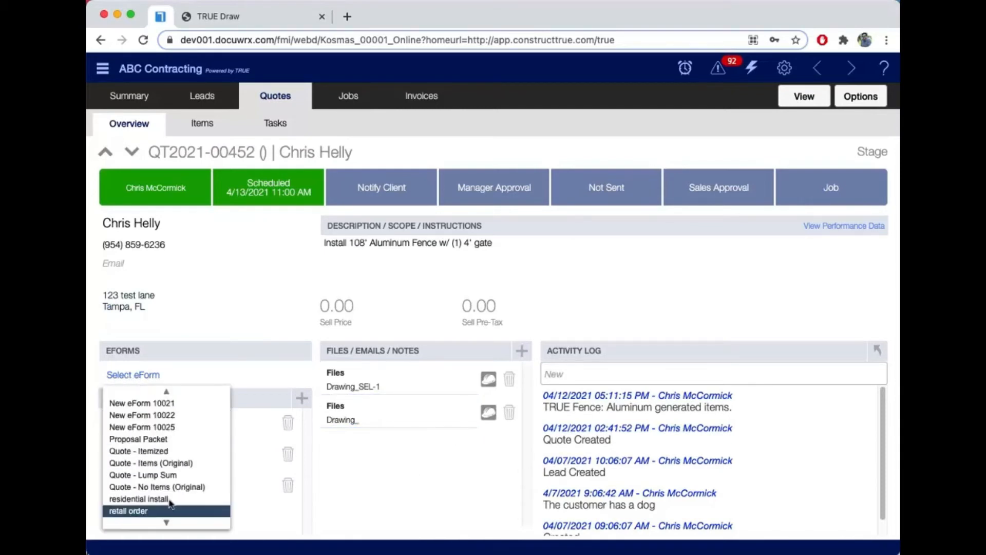
left_click(167, 452)
left_click(274, 373)
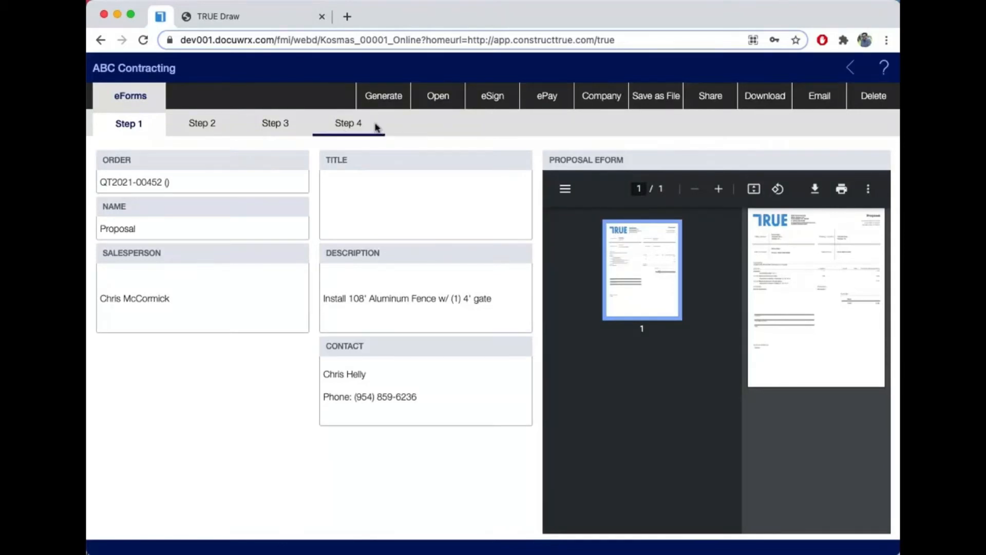
left_click(205, 129)
left_click(275, 123)
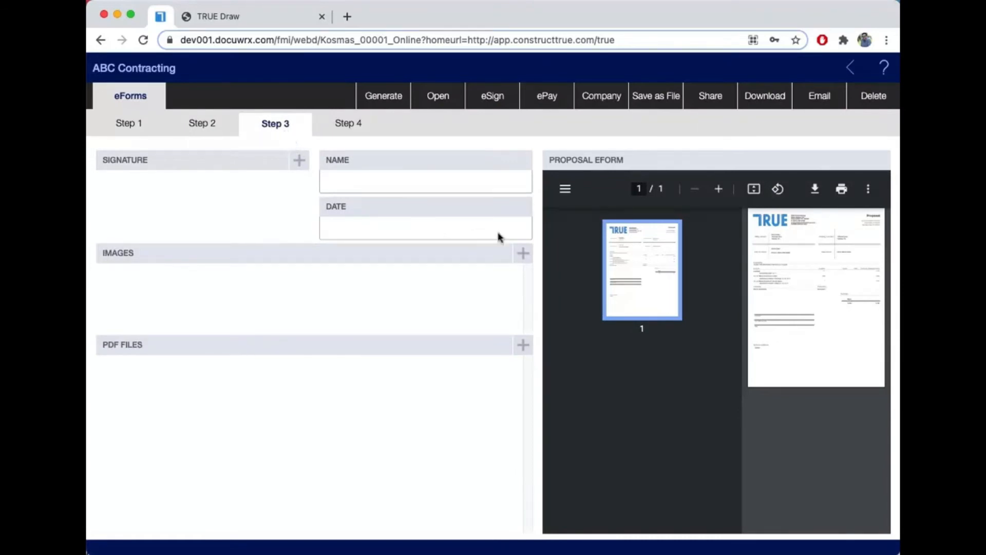
Step: Attach the existing Drawing_SEL-1 document to the Aluminum eForm's images and regenerate the proposal
left_click(522, 255)
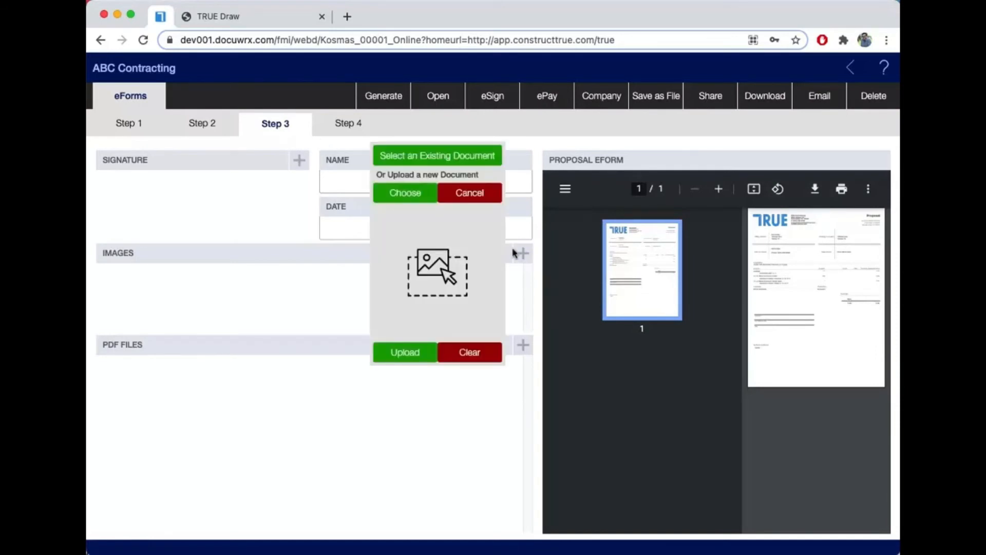
left_click(467, 161)
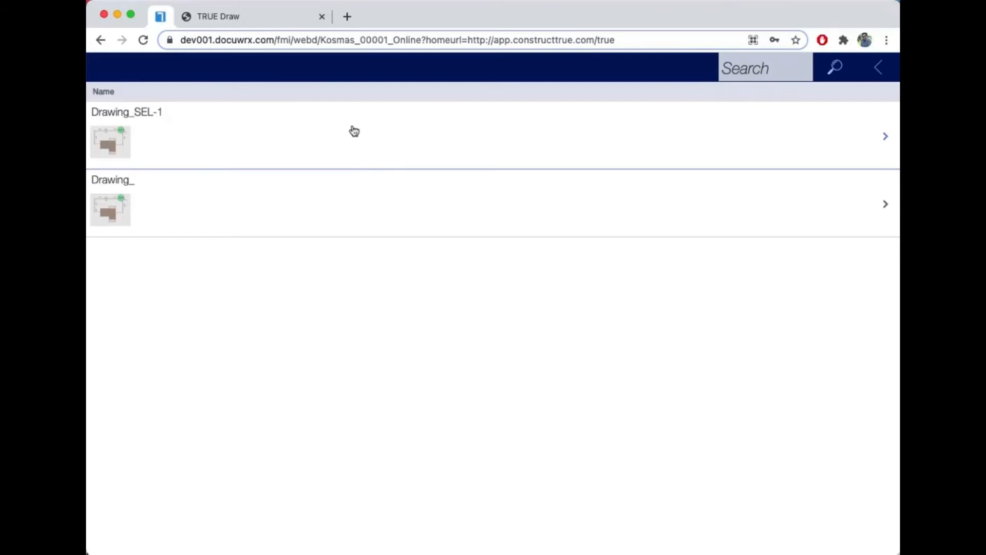
left_click(168, 144)
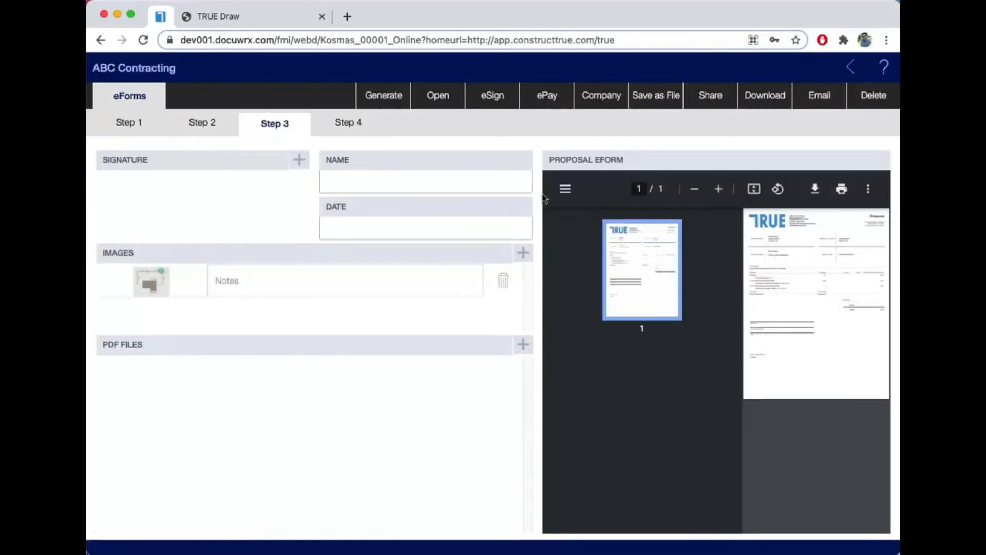
left_click(371, 94)
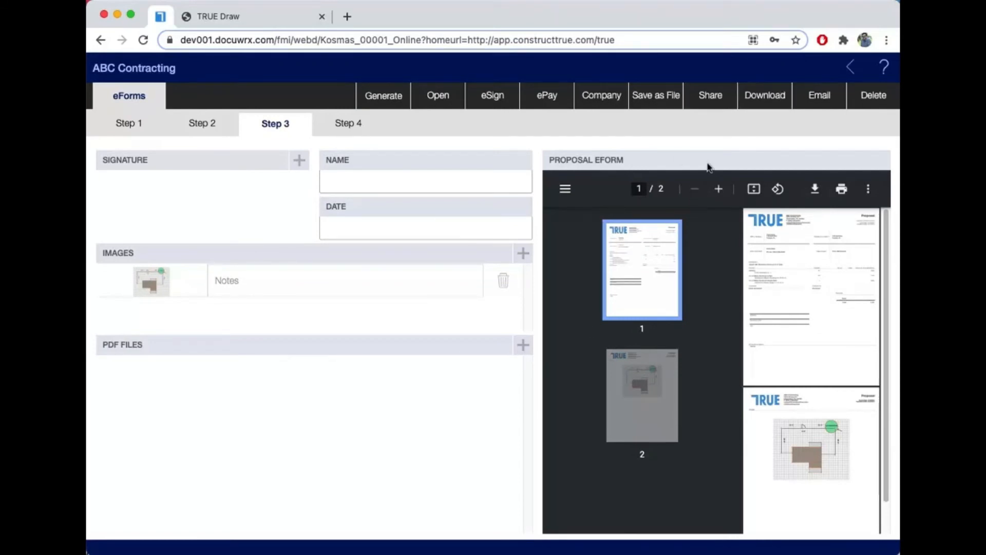
Step: Examine the Aluminum proposal's email attachment form and eSign link settings, and return to the quote overview
left_click(813, 97)
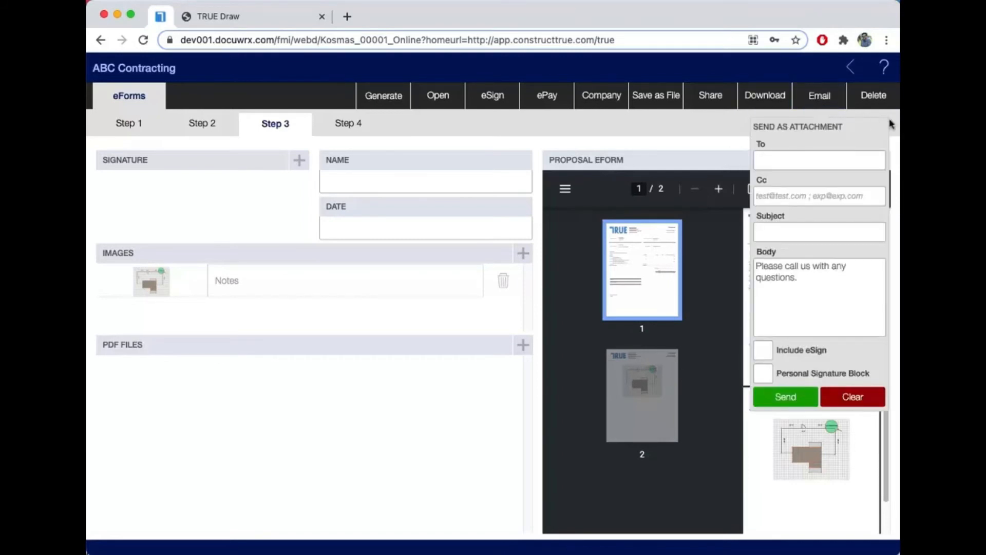
left_click(766, 351)
left_click(739, 129)
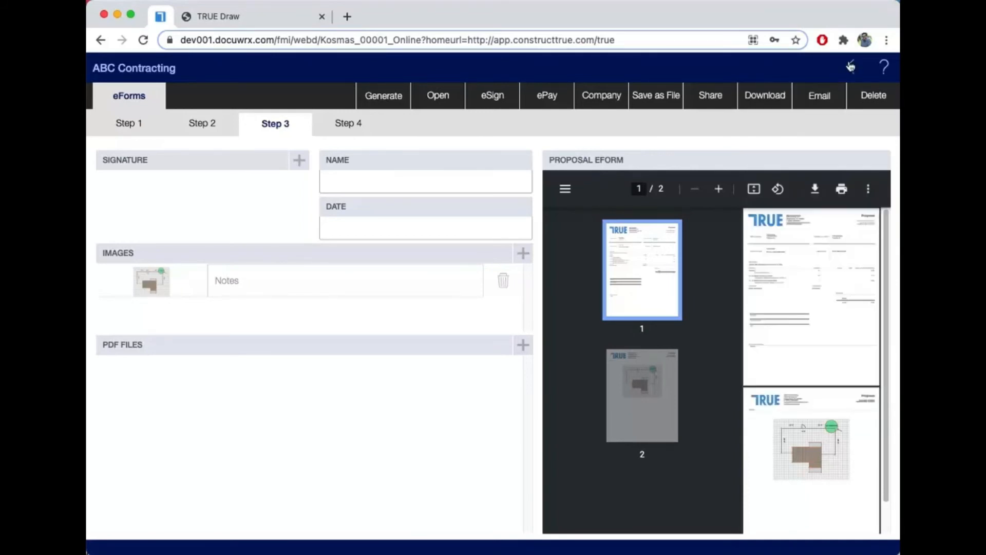
left_click(492, 97)
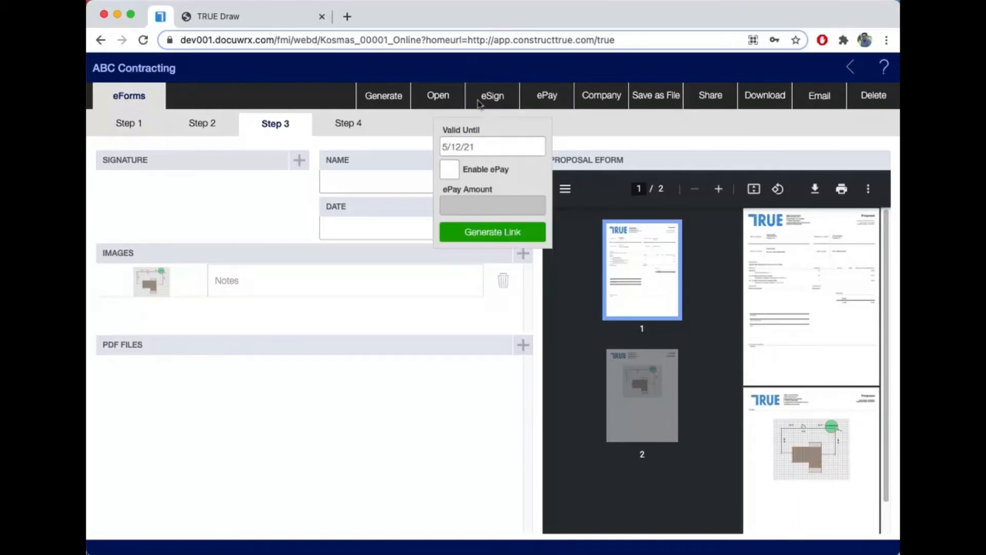
left_click(499, 234)
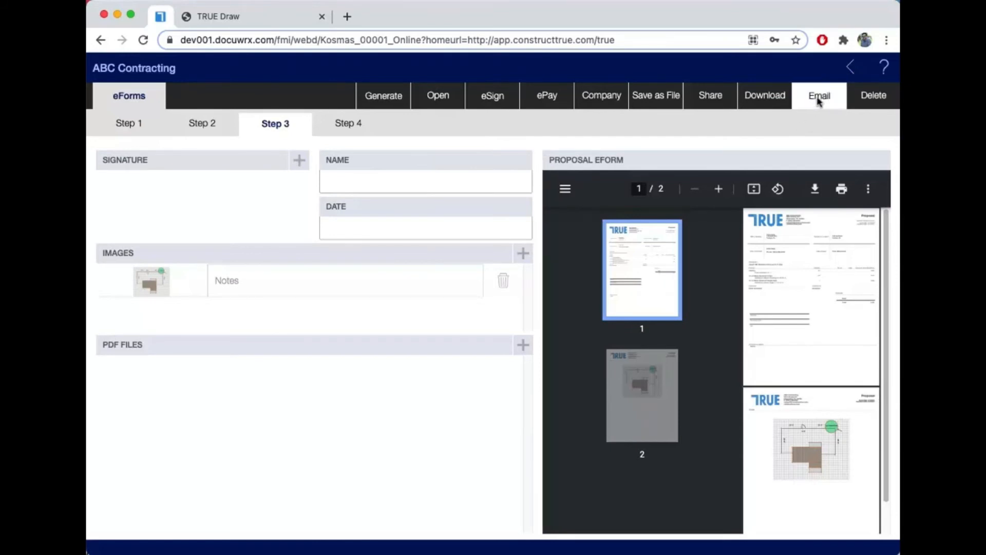
left_click(851, 69)
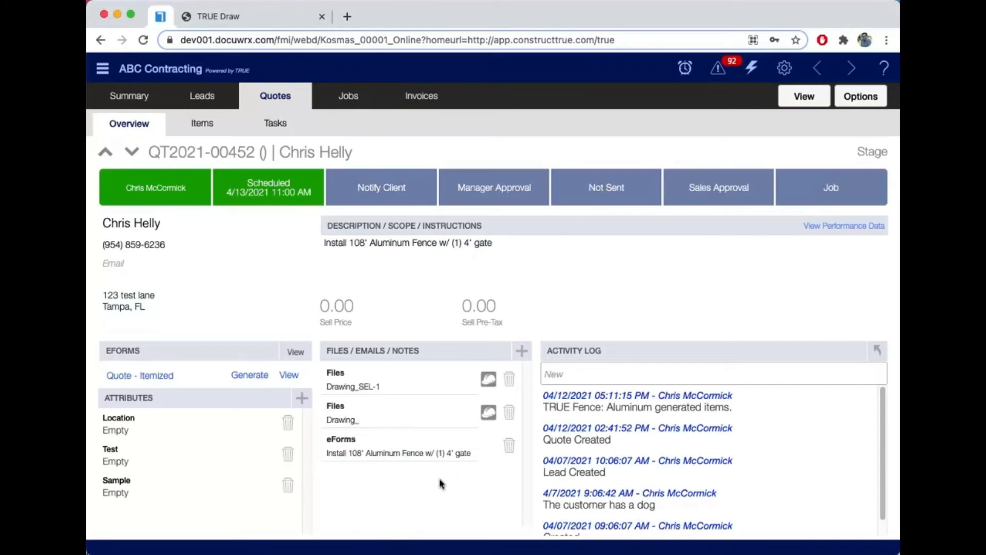
Step: Generate the quote items from the Vinyl selection in the Fence optional app and check them in the quote's item list
left_click(863, 99)
left_click(827, 235)
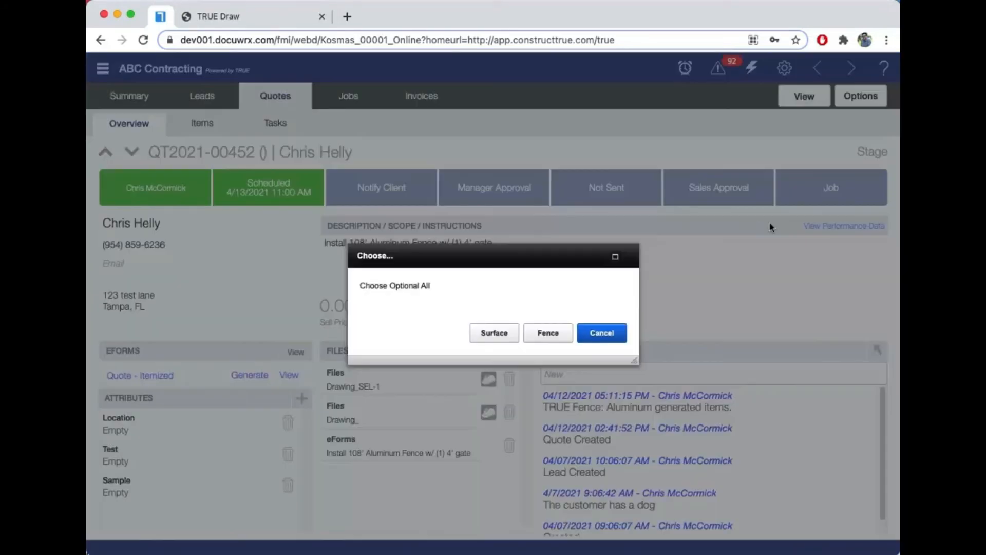
left_click(560, 330)
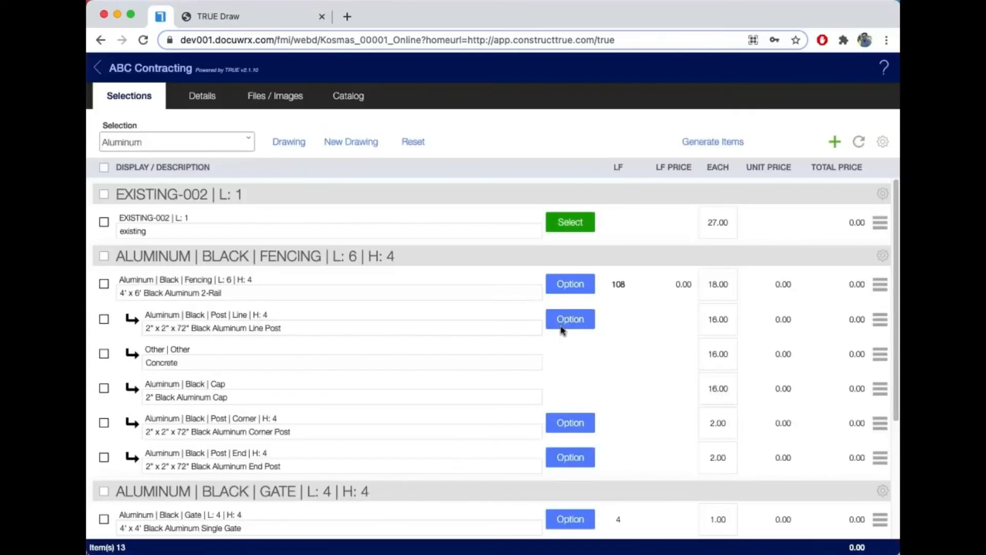
left_click(226, 142)
left_click(173, 196)
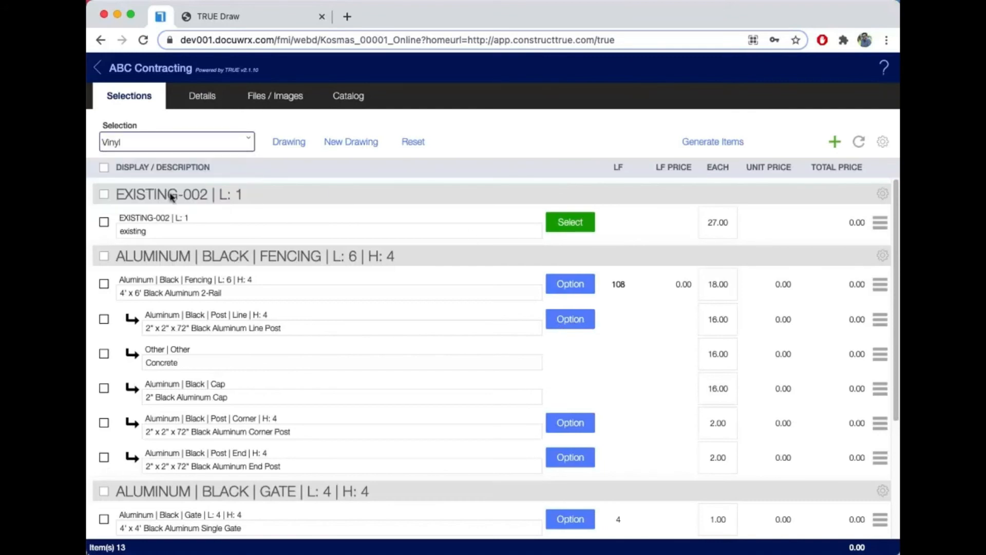
left_click(732, 141)
left_click(559, 332)
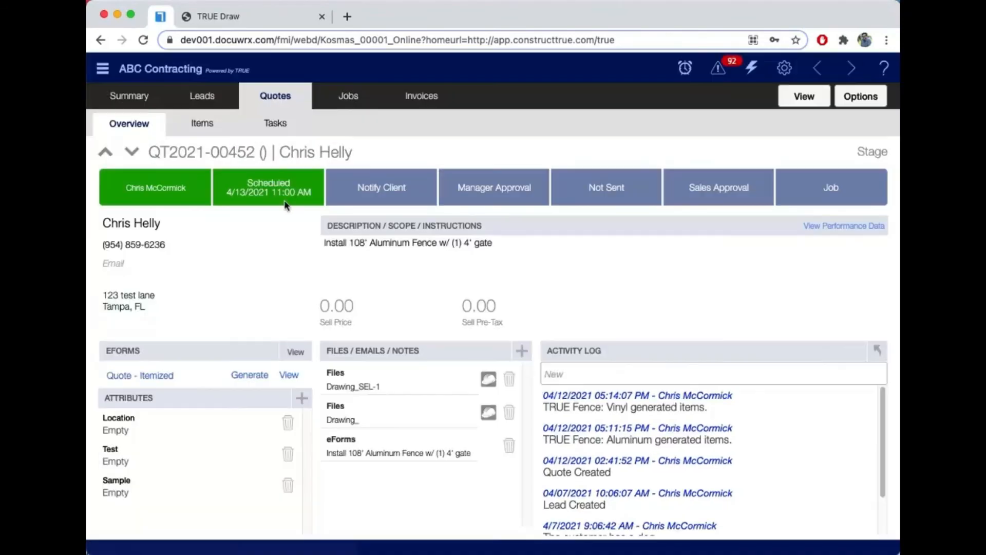
left_click(205, 125)
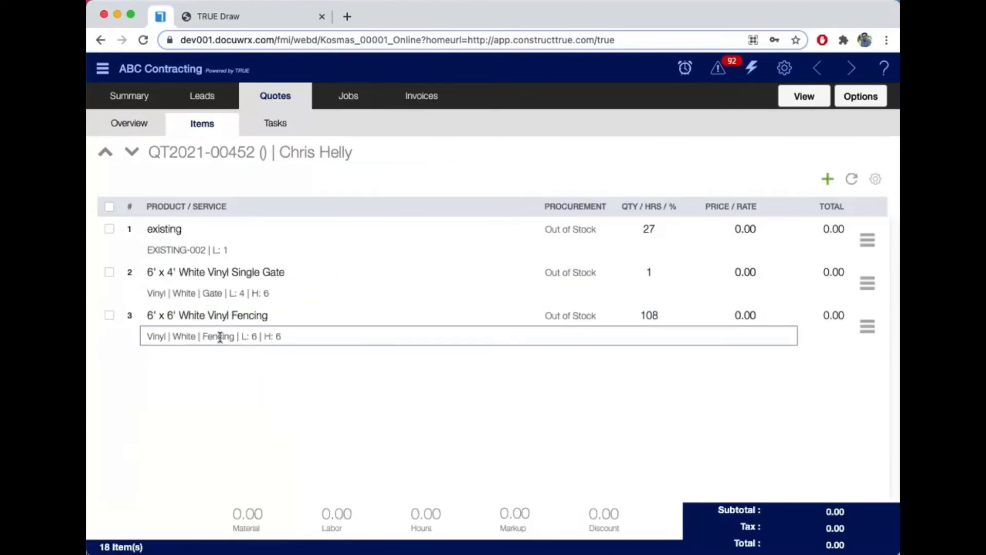
Step: Change the quote description to "Install 108' Vinyl Fence w/ (1) 4' gate"
left_click(129, 124)
left_click(382, 242)
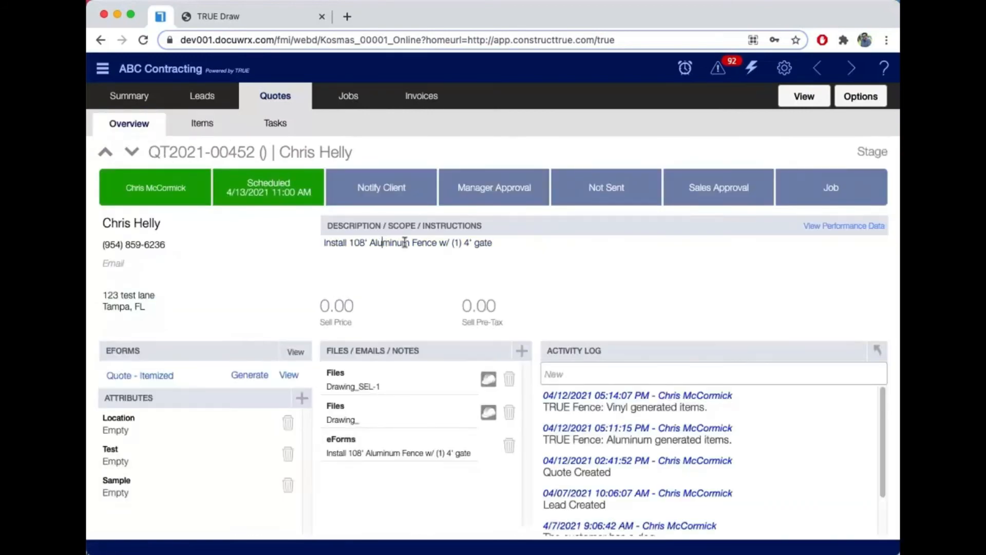
left_click_drag(409, 240, 366, 238)
type("Vinyl")
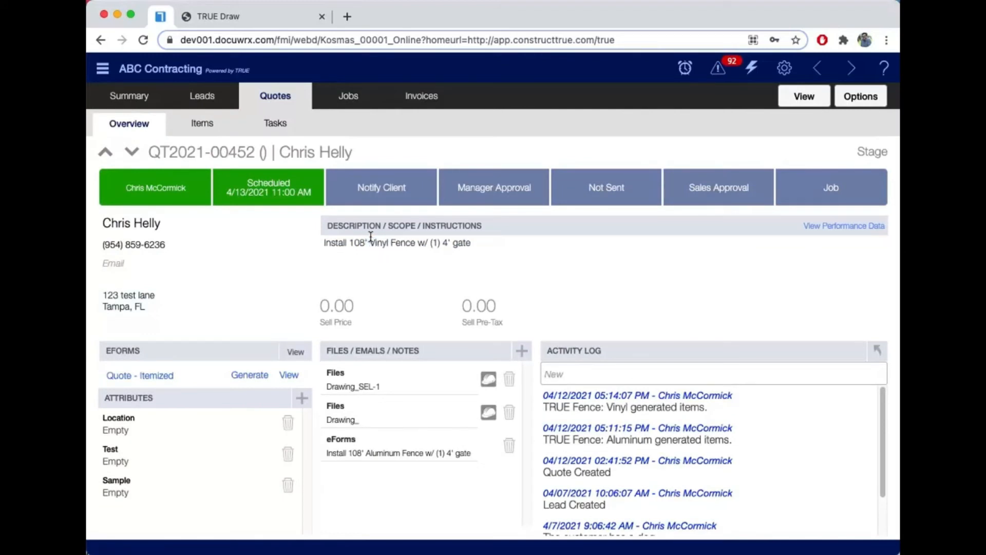
Step: Create a second Quote - Itemized eForm for the quote with the vinyl fence description
left_click(130, 377)
left_click(154, 403)
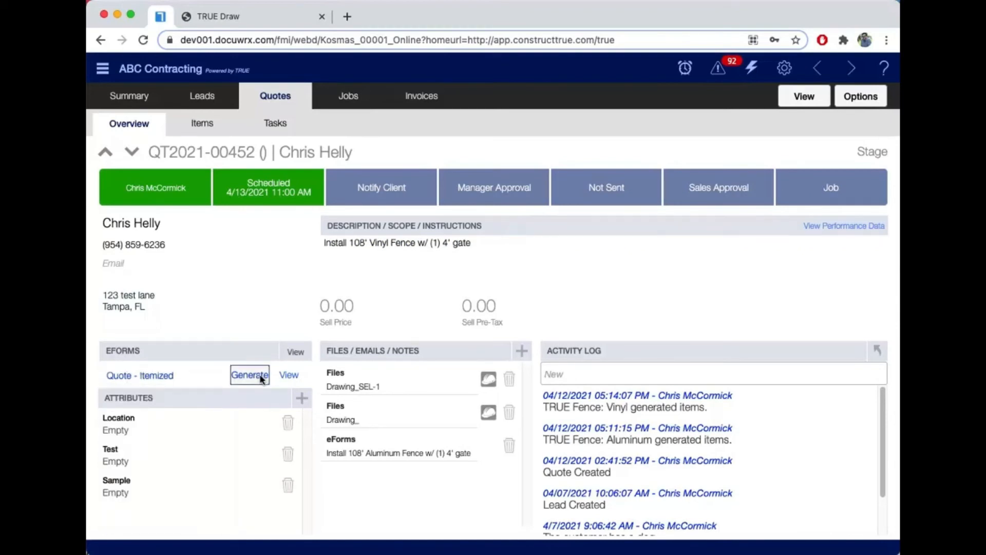
left_click(261, 380)
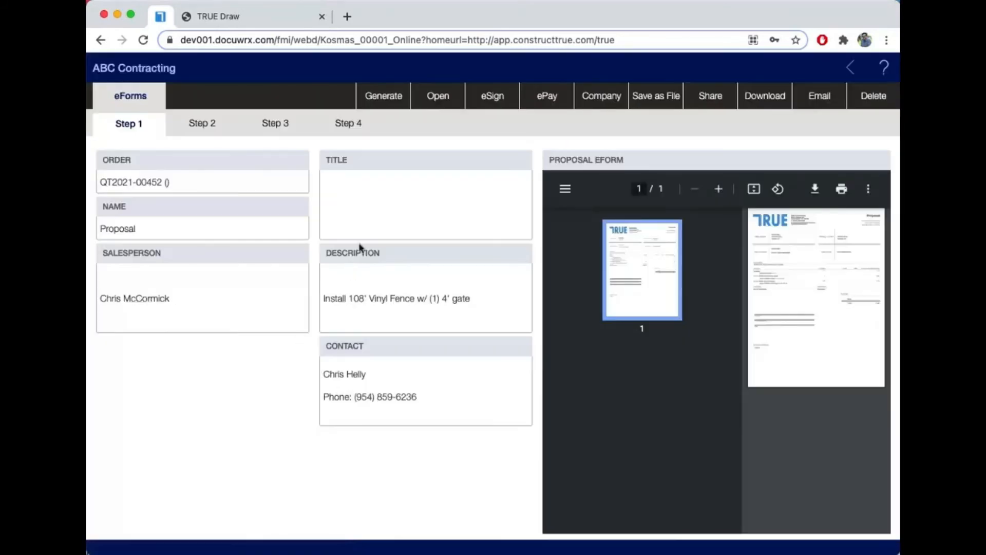
Step: Add Drawing_SEL-1 from the existing documents to the Vinyl eForm's images and regenerate the proposal
left_click(275, 124)
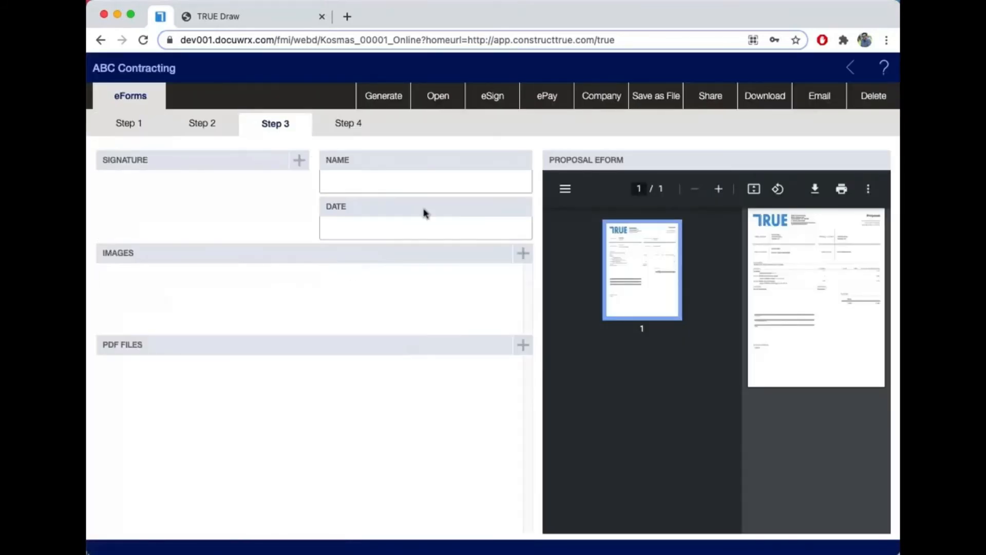
left_click(522, 253)
left_click(451, 155)
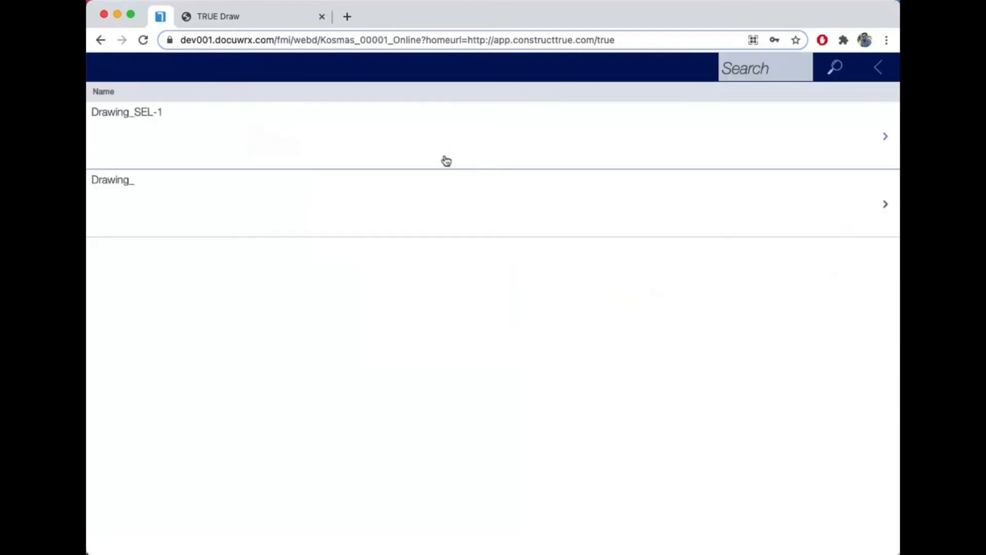
left_click(205, 156)
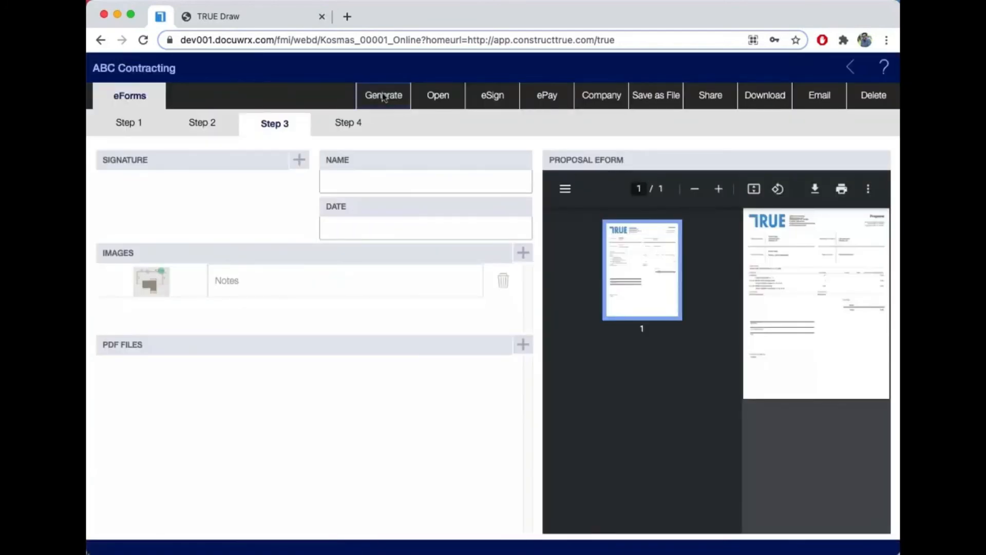
left_click(382, 94)
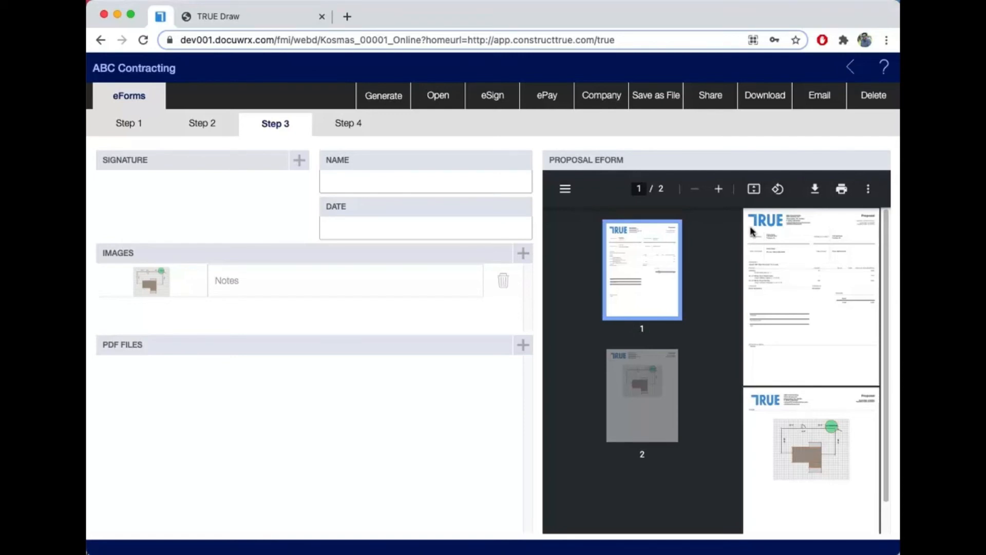
Step: Reopen the saved Vinyl Fence eForm from the quote, examine its eSign link settings and return to the quote overview
left_click(496, 98)
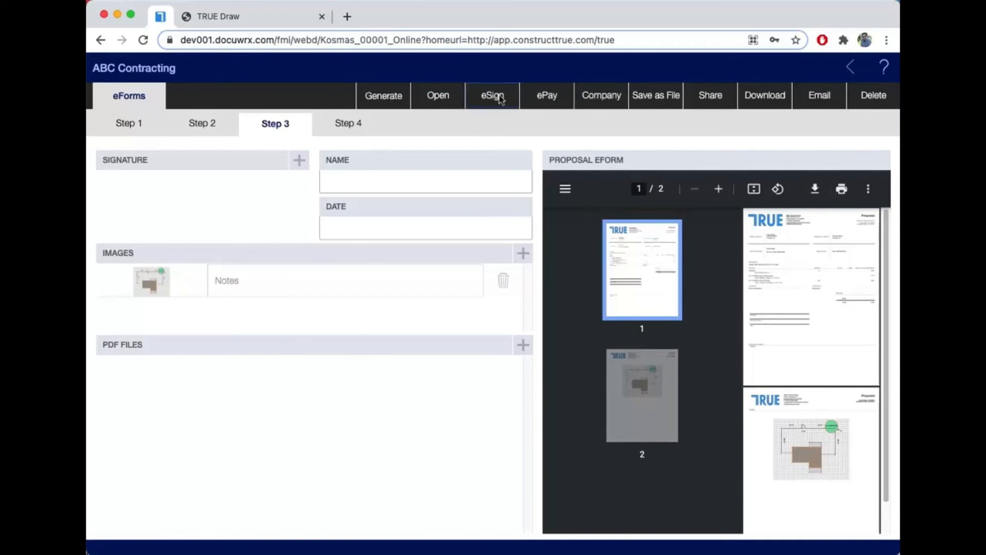
left_click(850, 67)
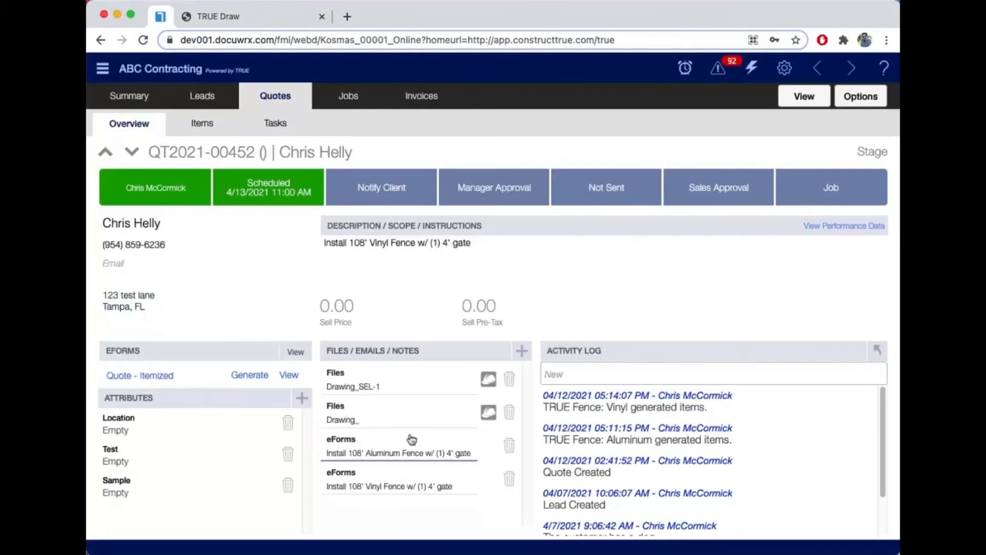
left_click(407, 480)
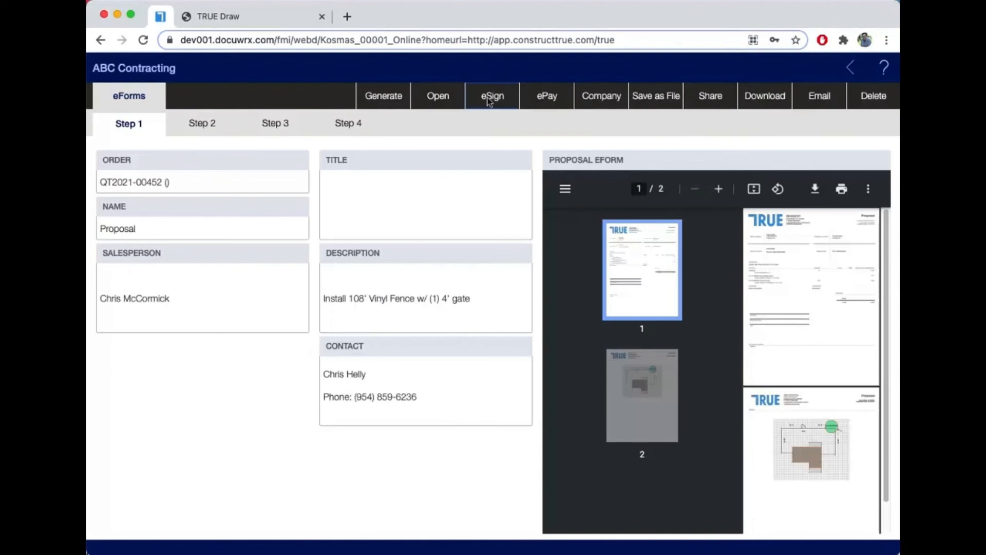
left_click(488, 97)
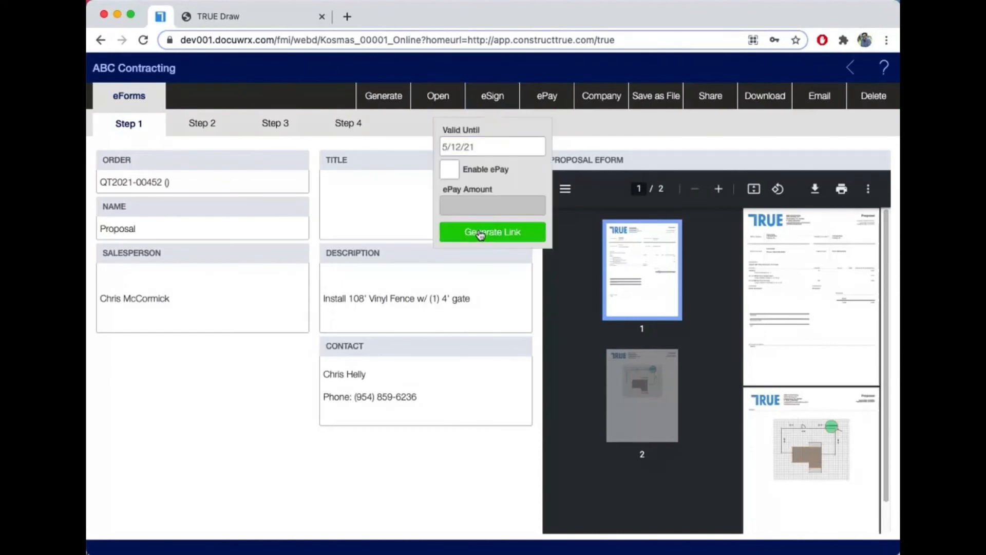
left_click(469, 147)
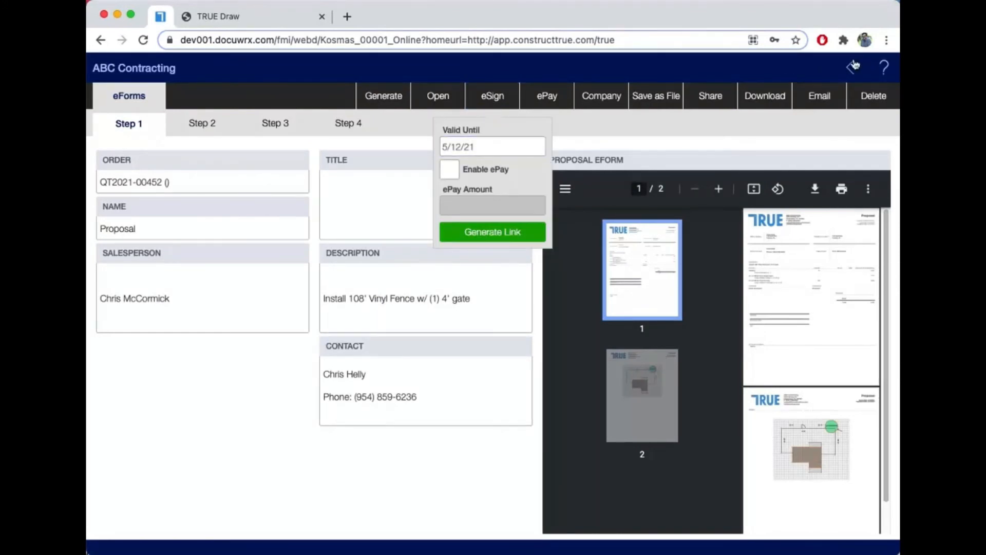
left_click(851, 67)
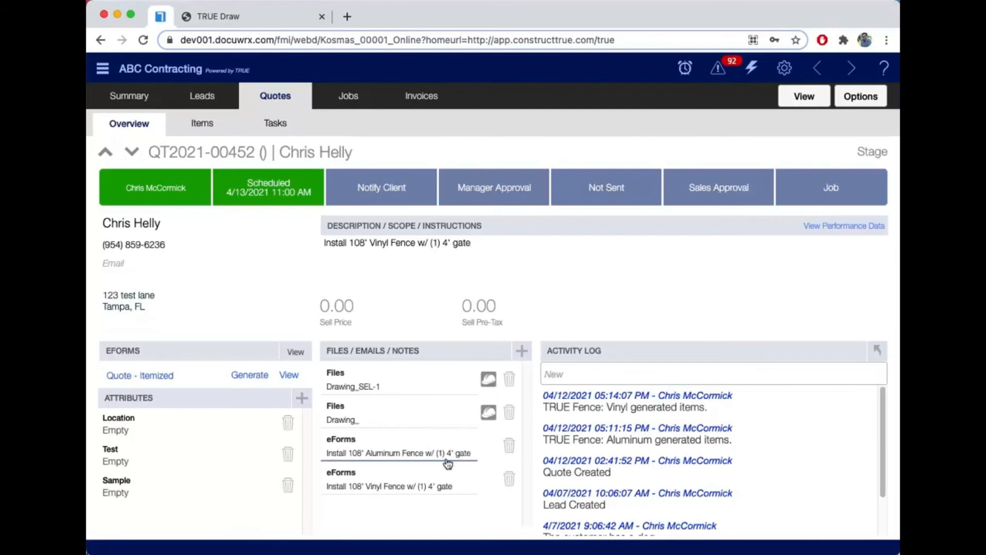
Step: Open the quote's Fence optional app with its material selections
left_click(868, 99)
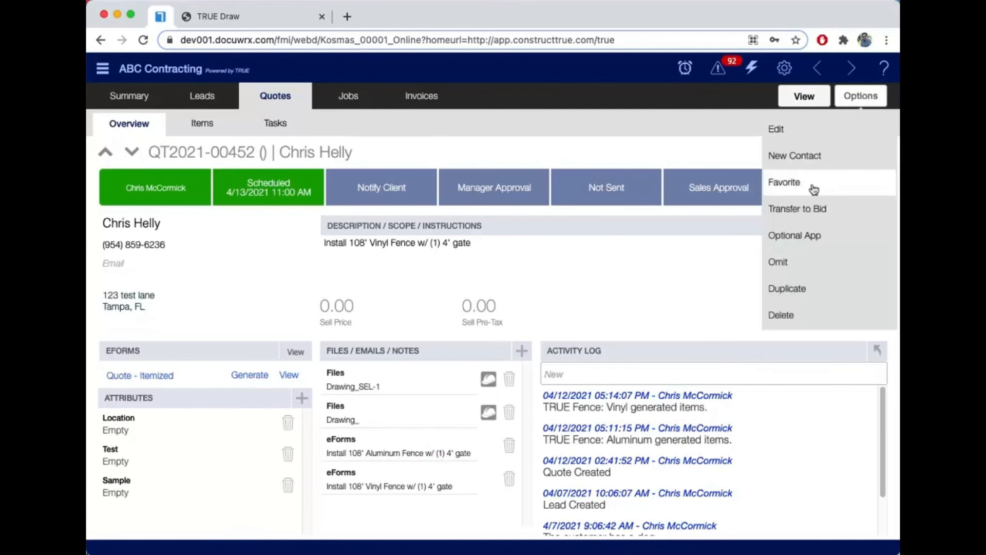
left_click(801, 228)
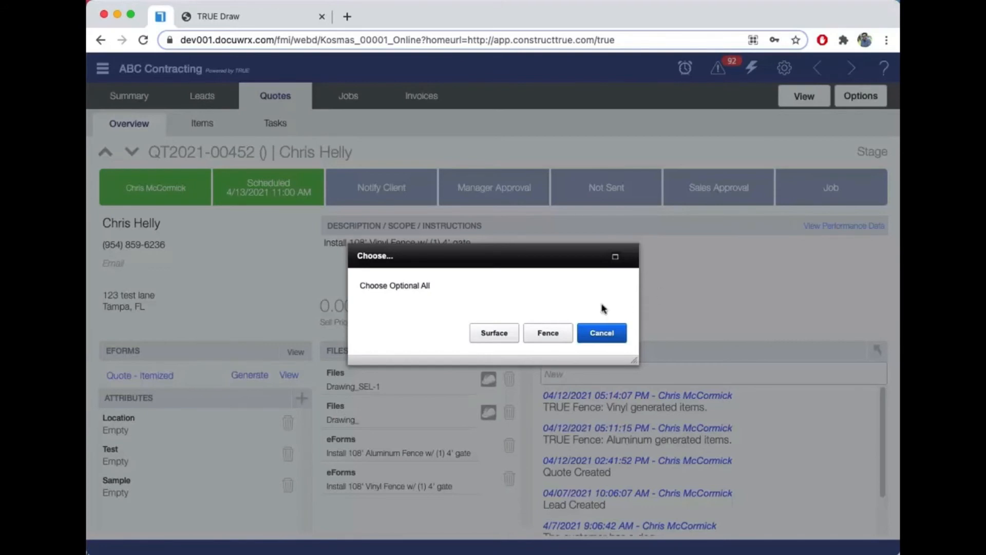
left_click(549, 333)
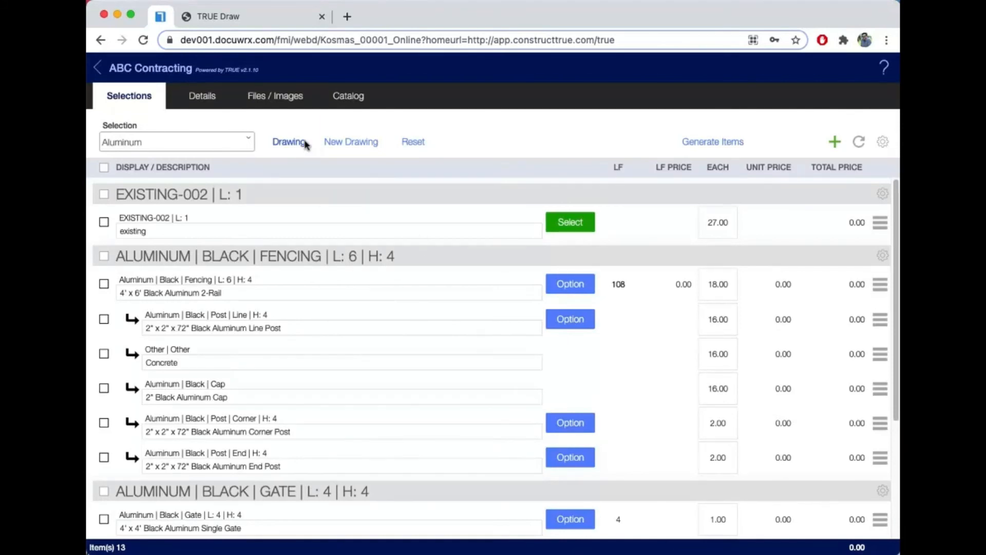
Step: View the Aluminum selection's fence drawing in TRUE Draw and close the drawing tabs
left_click(281, 142)
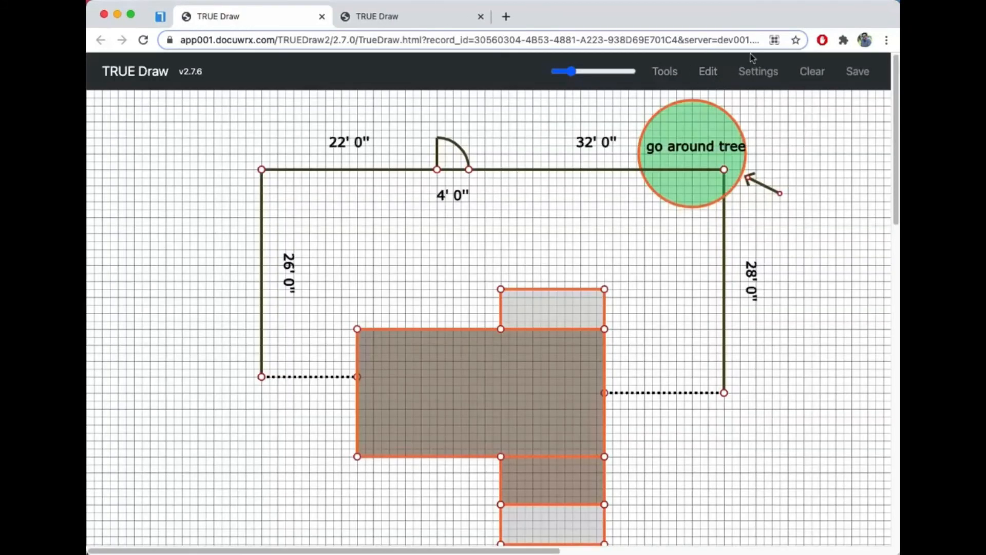
left_click(321, 14)
left_click(321, 13)
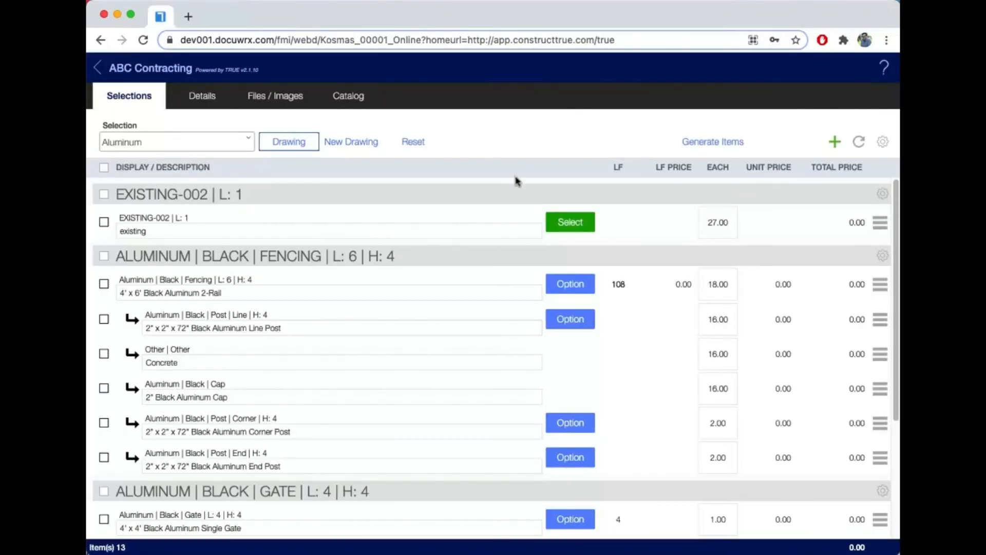
Step: Duplicate the Aluminum selection together with its items
left_click(883, 142)
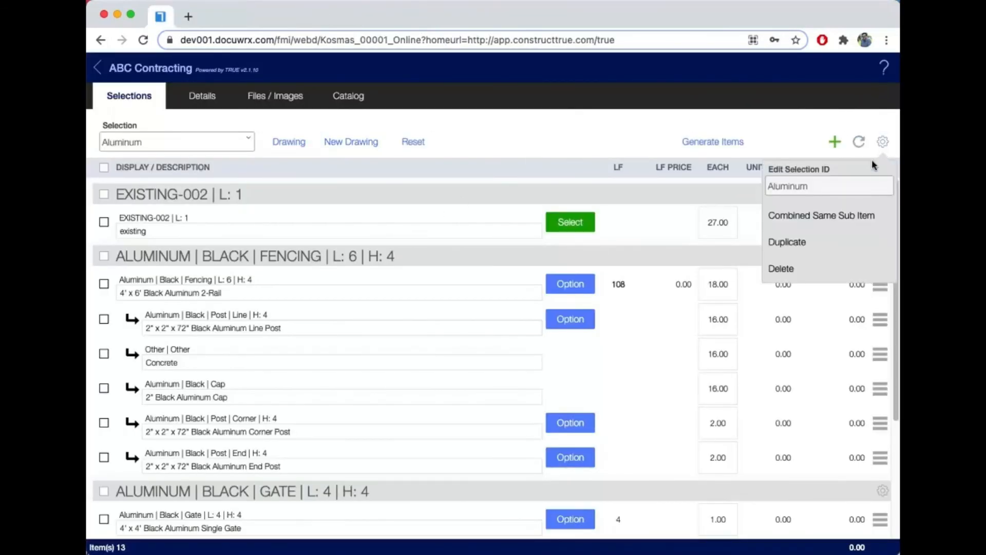
left_click(828, 247)
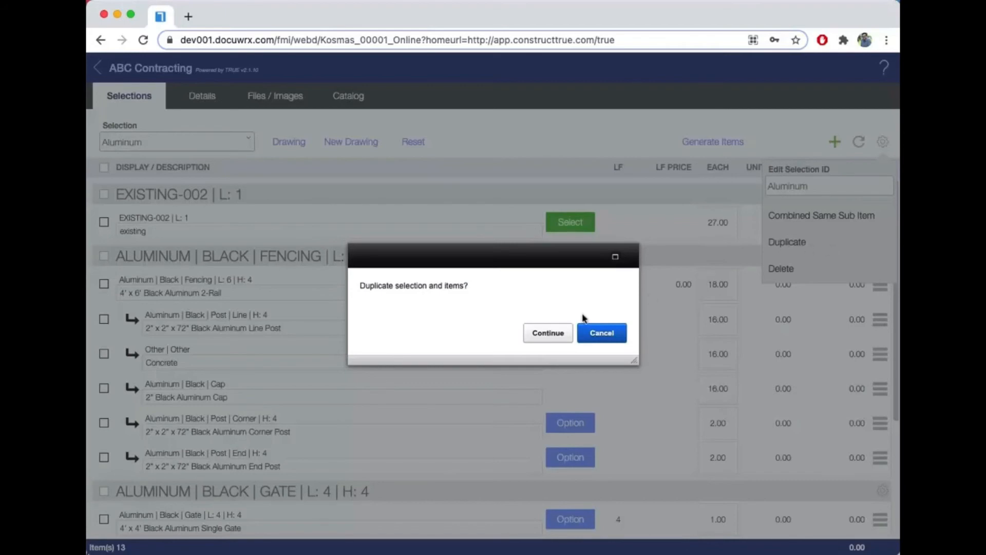
left_click(549, 333)
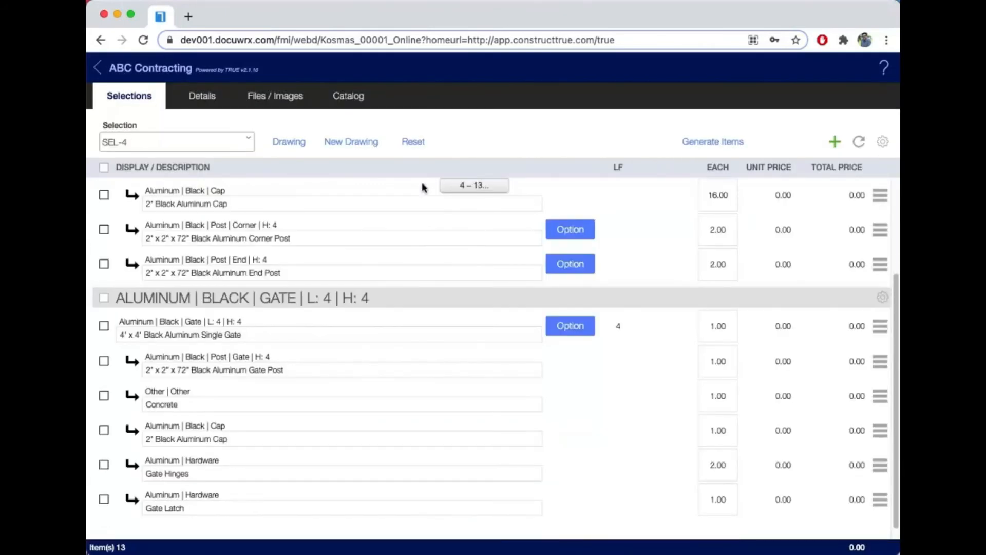
scroll(426, 220, "up", 3)
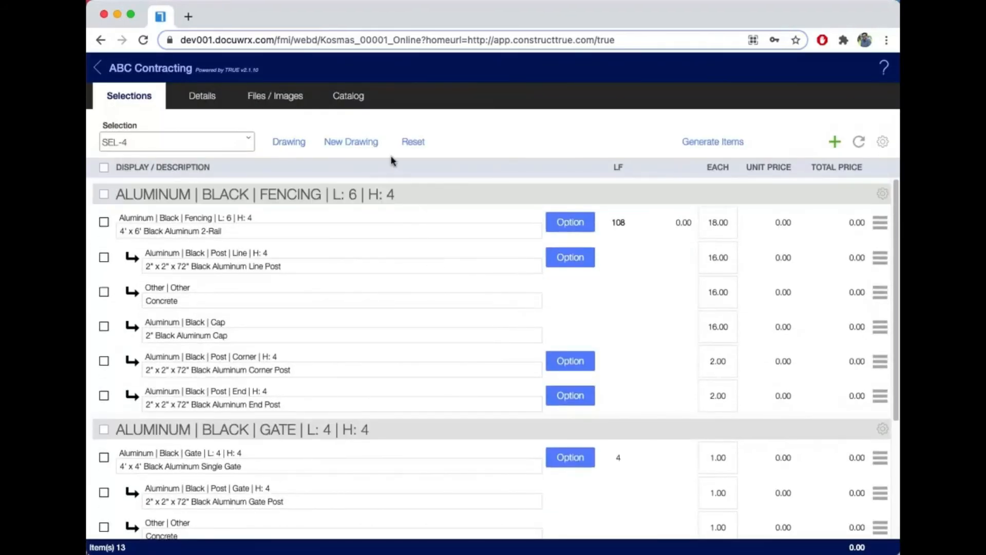
Step: Reset the duplicated selection to its drawing items and combine the same items for EXISTING-002 and FENCE-002
left_click(419, 143)
left_click(880, 223)
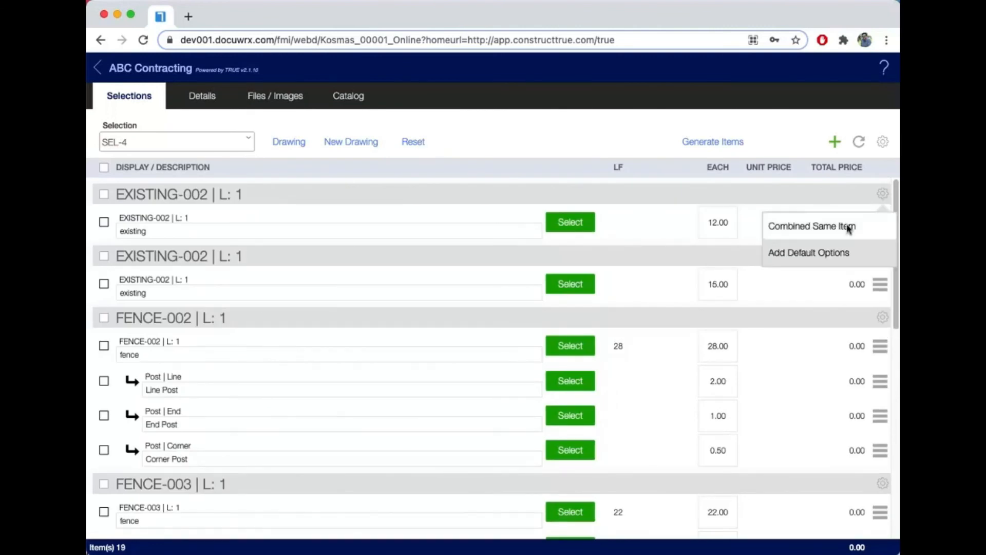
left_click(822, 227)
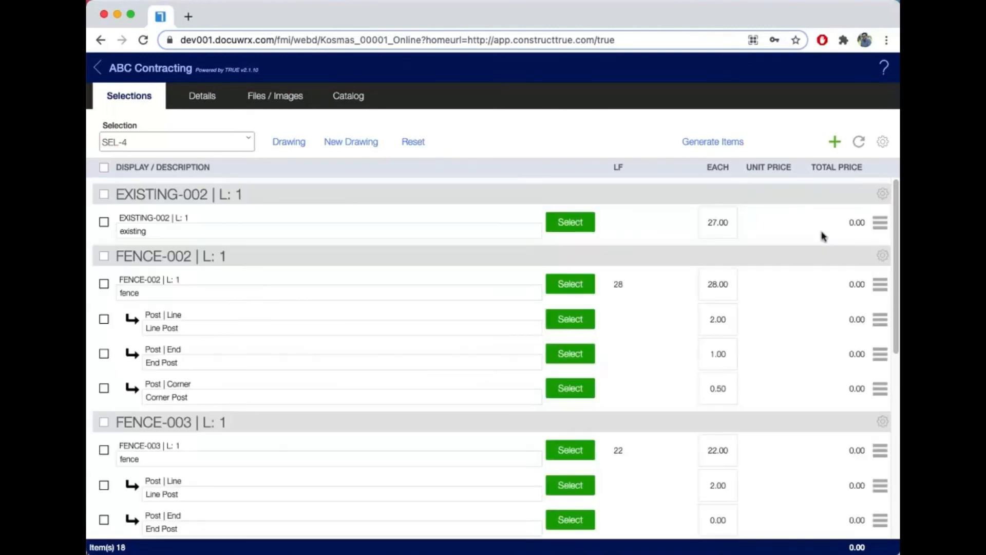
left_click(875, 256)
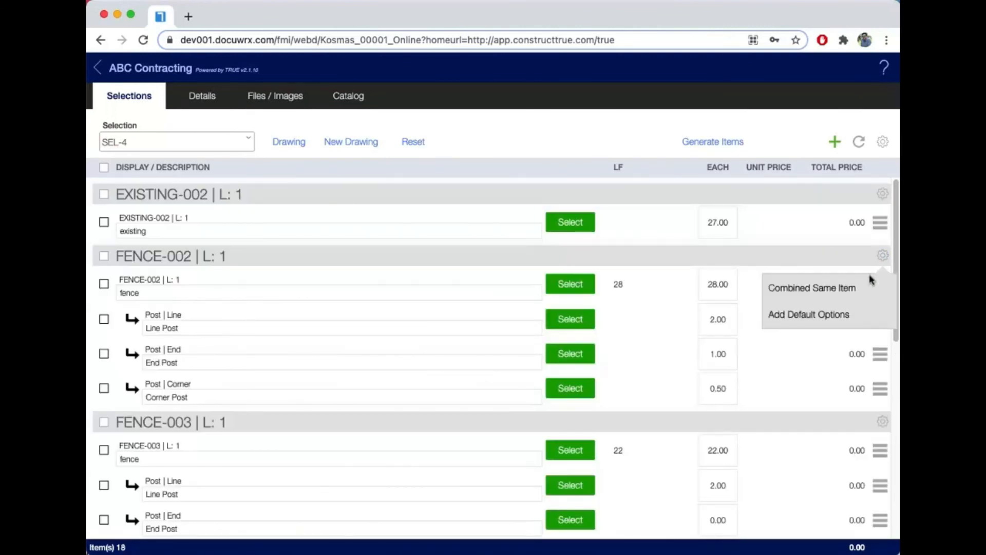
left_click(837, 289)
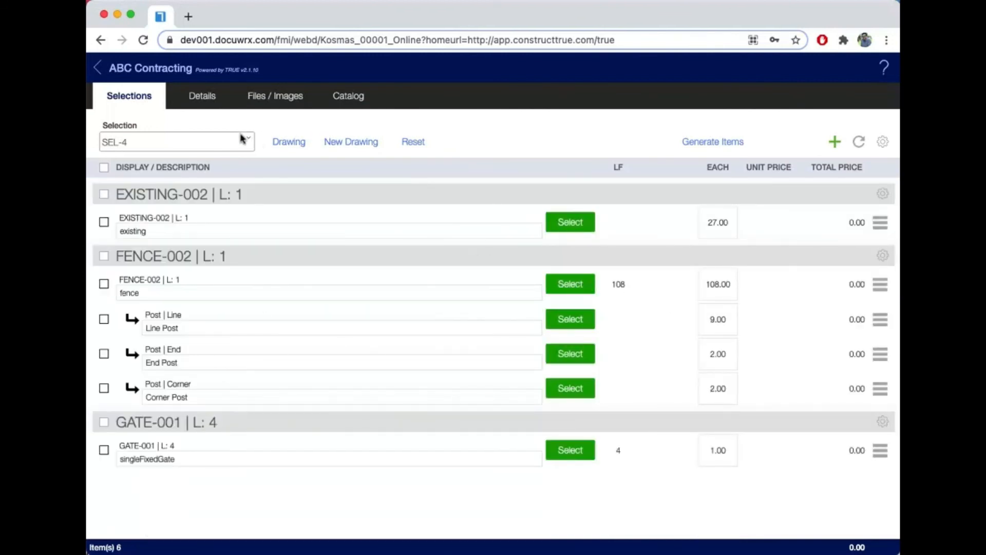
Step: Switch back to the Aluminum selection, view its fence drawing in TRUE Draw and close the drawing
left_click(254, 145)
left_click(205, 165)
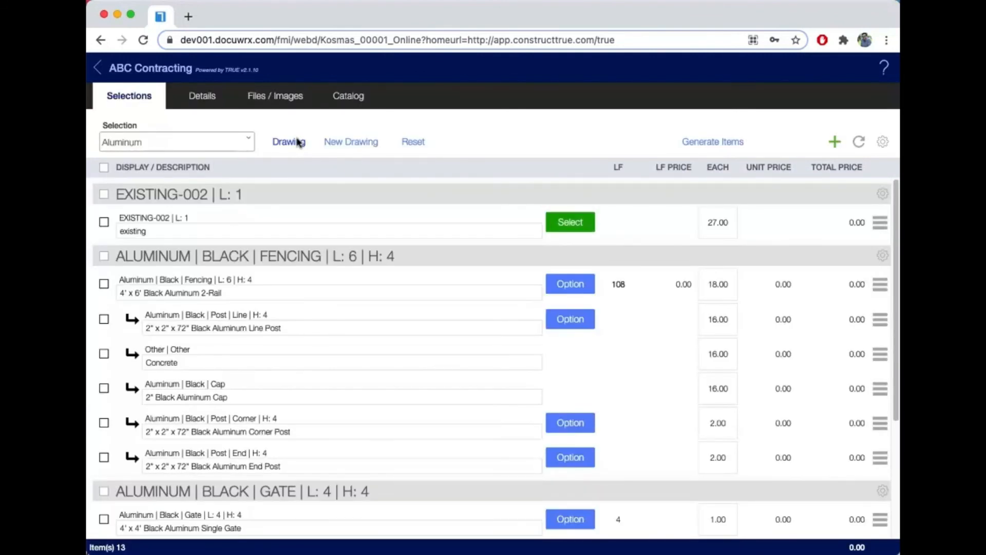
left_click(297, 142)
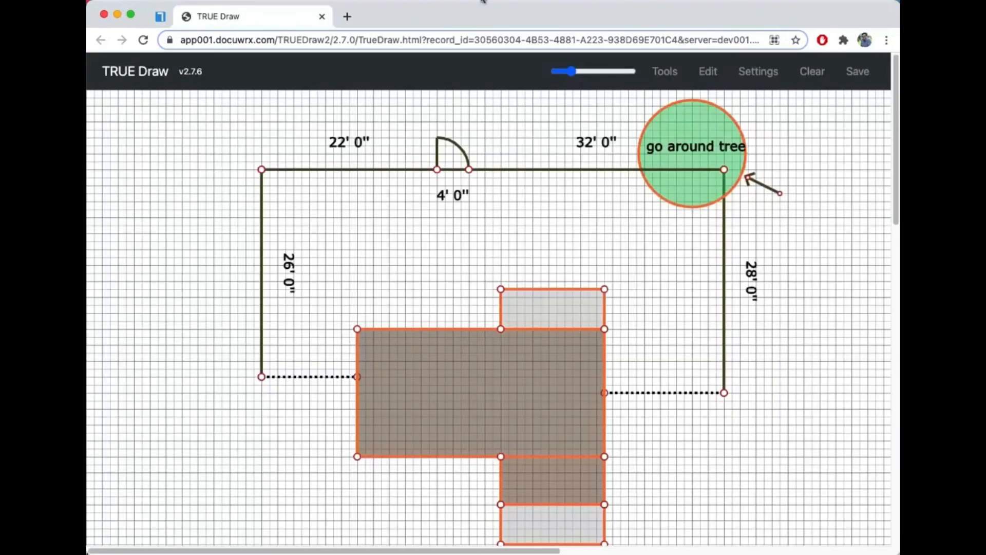
left_click(322, 16)
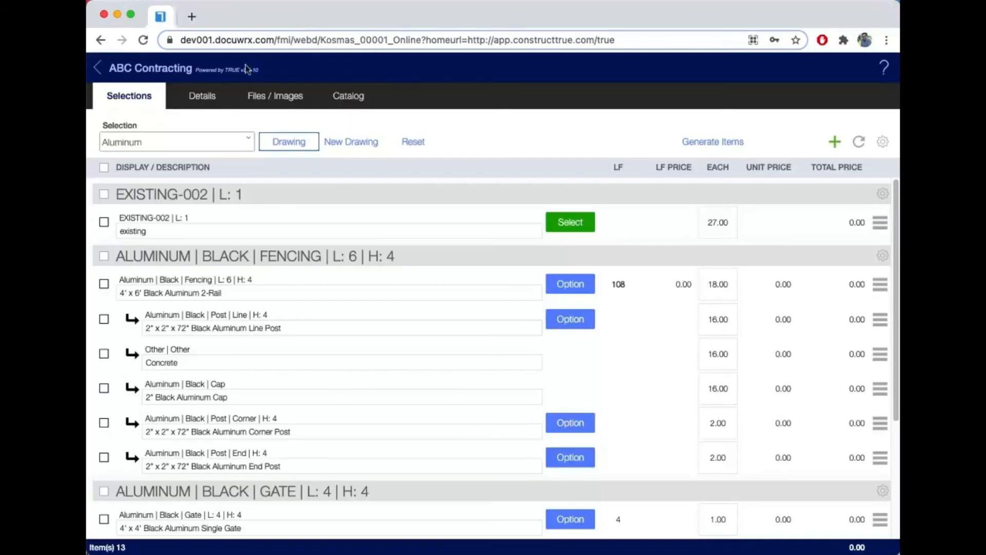
Step: Switch to the duplicated selection SEL-4 and rename its selection ID as Revised Quote
left_click(170, 143)
left_click(138, 183)
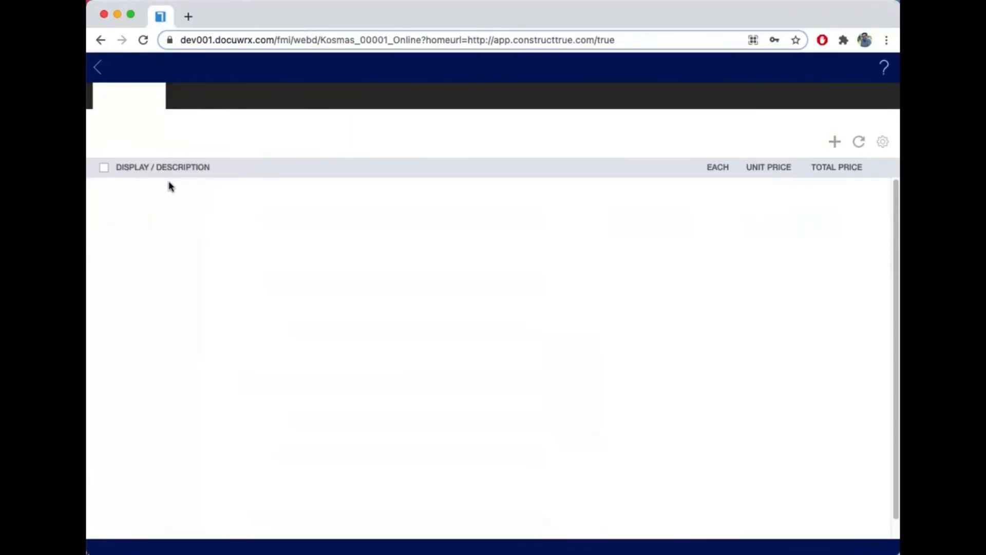
left_click(155, 148)
left_click(141, 194)
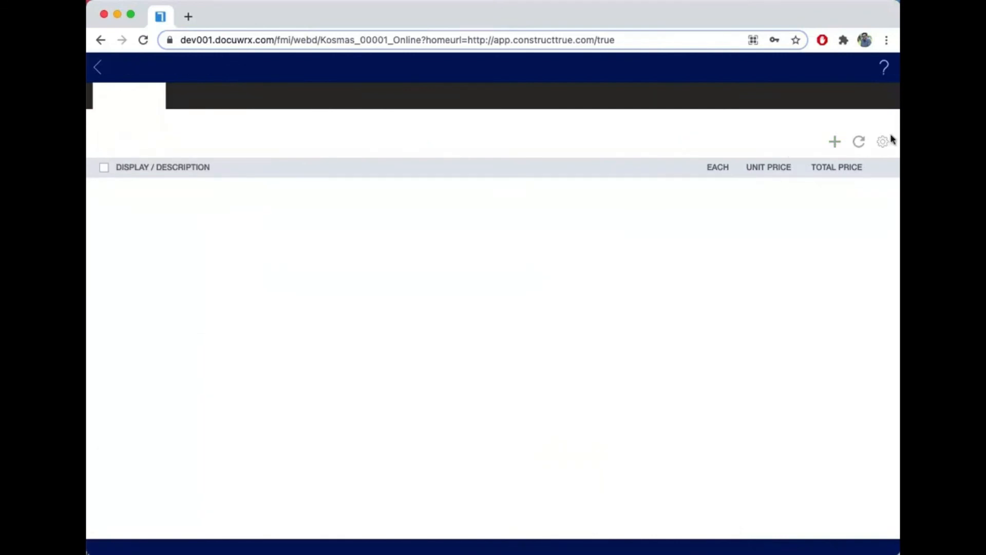
left_click(883, 141)
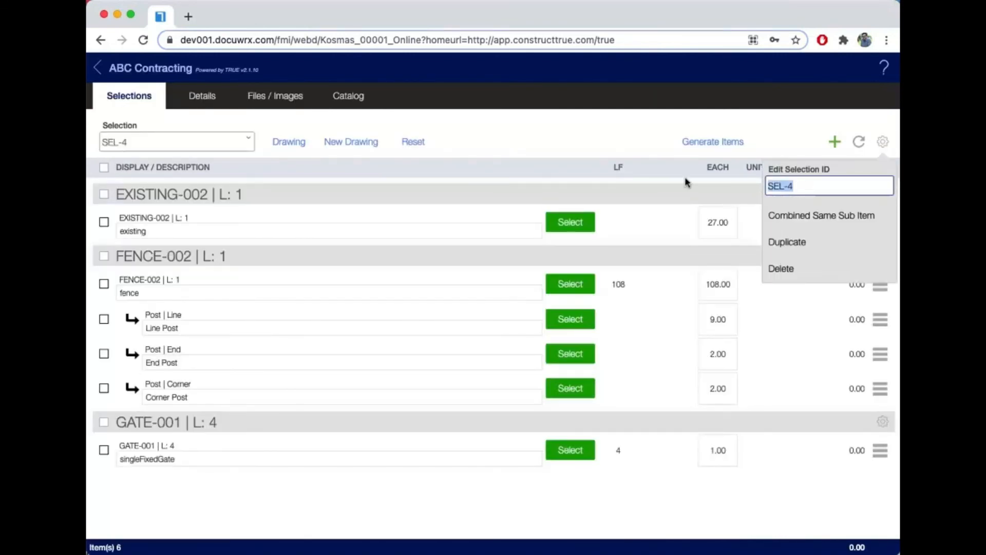
type("Revised Quote")
key("Return")
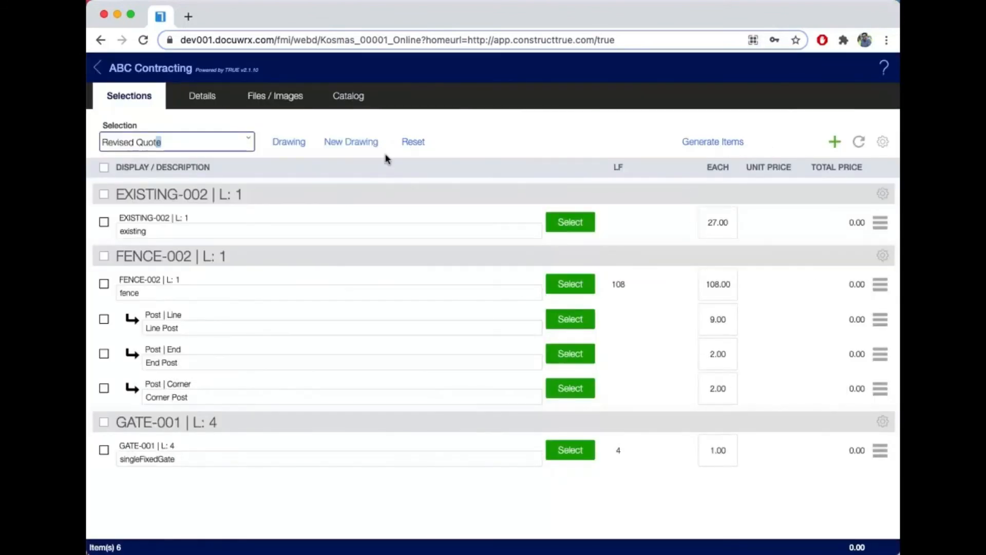
Step: Return to the quote overview, view the choices for module help or a help ticket and dismiss them
left_click(100, 68)
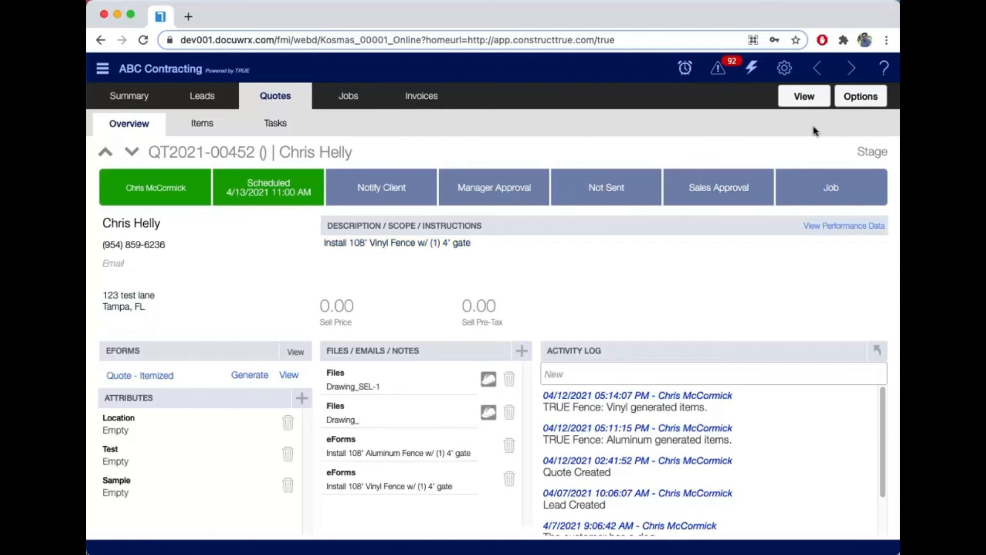
left_click(891, 70)
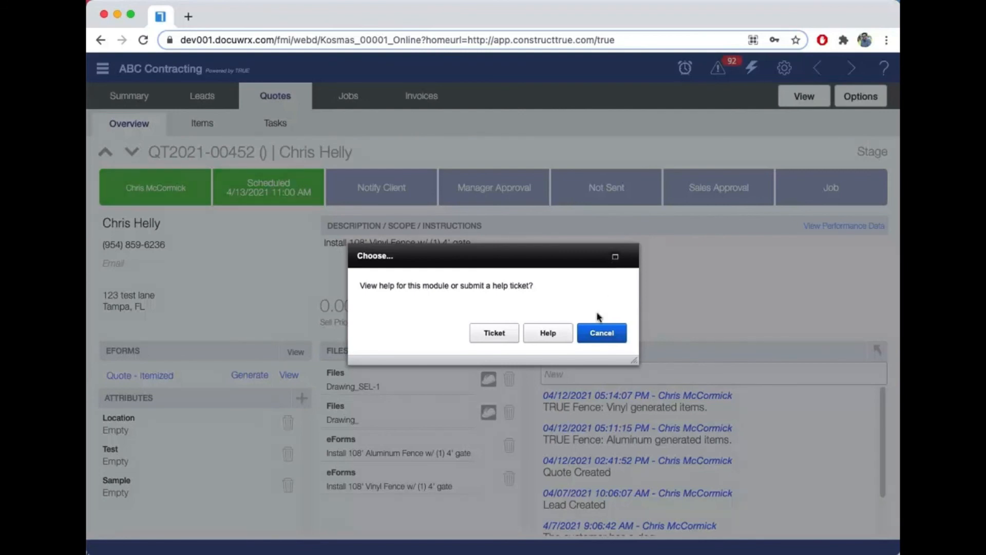
left_click(600, 333)
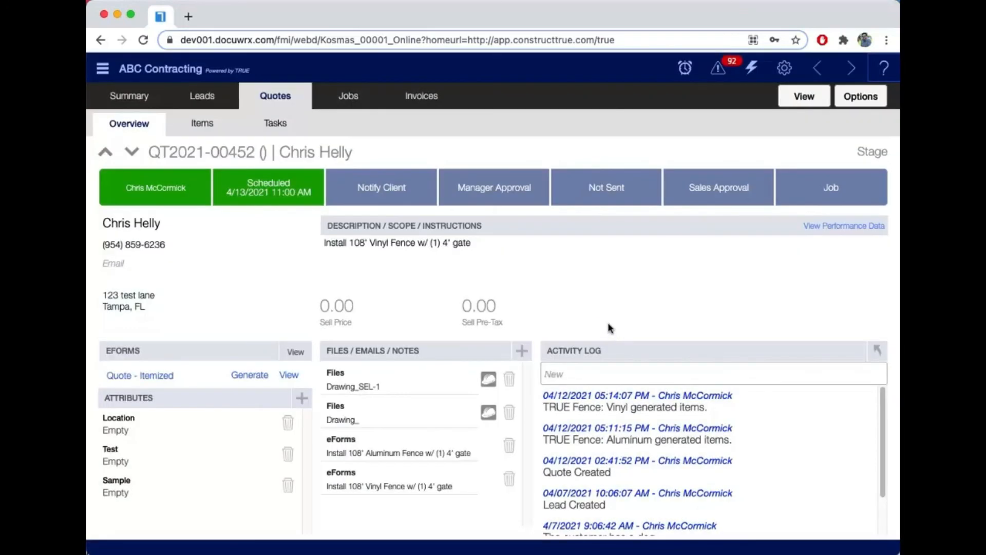